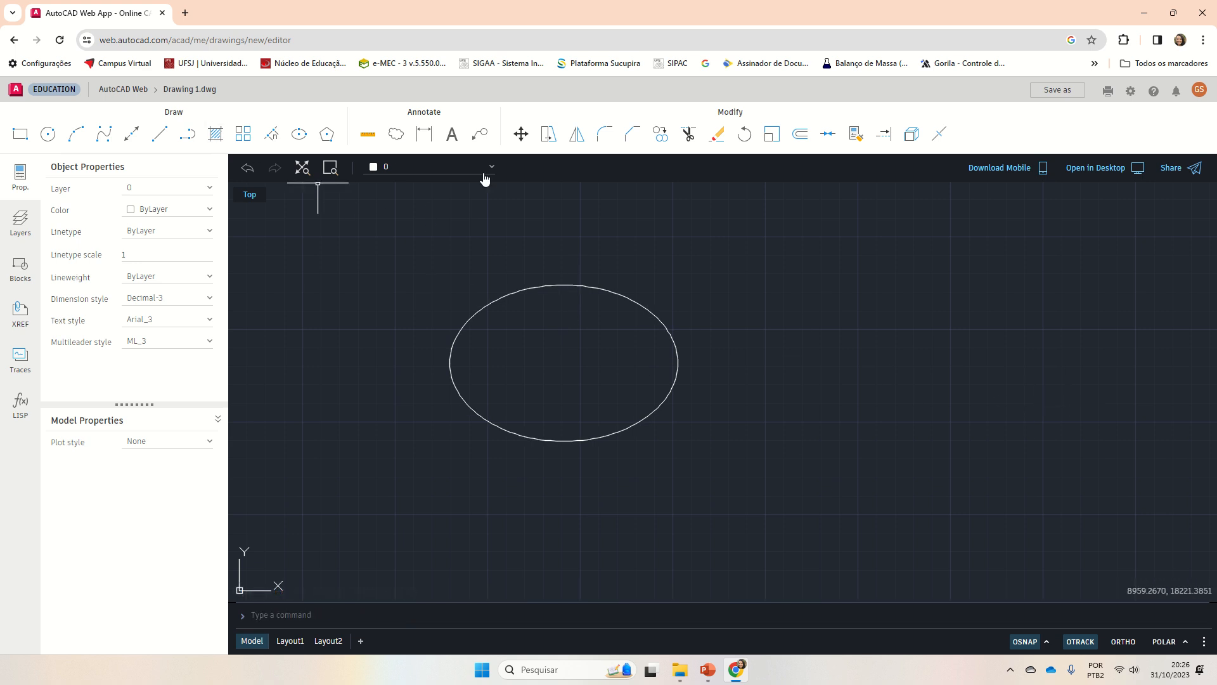
- Draw a vertical 1055-unit line from the ellipse's centre to its top quadrant
click(159, 133)
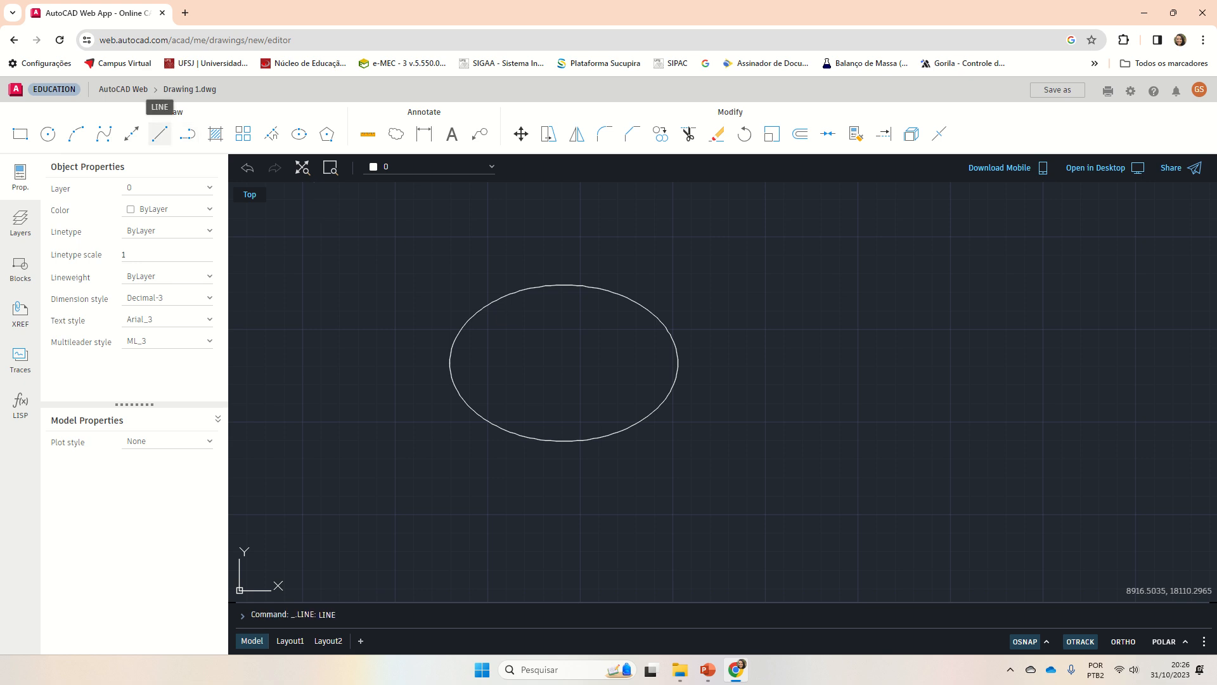
click(563, 363)
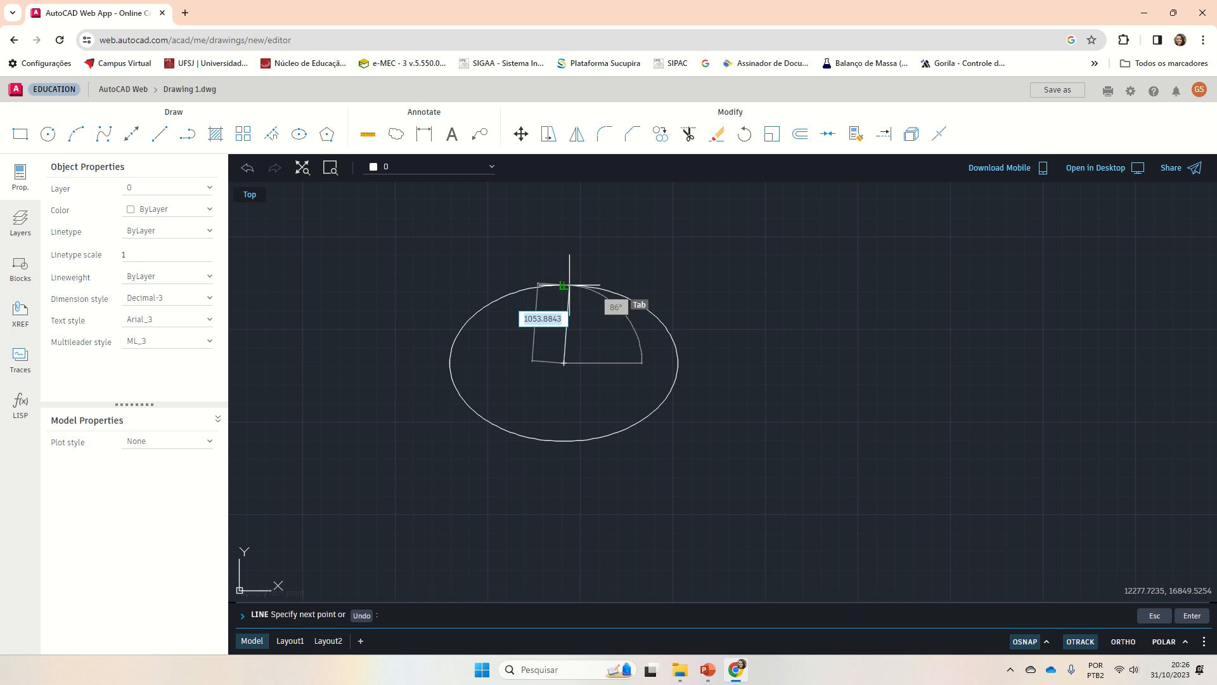
scroll(566, 287, up, 3)
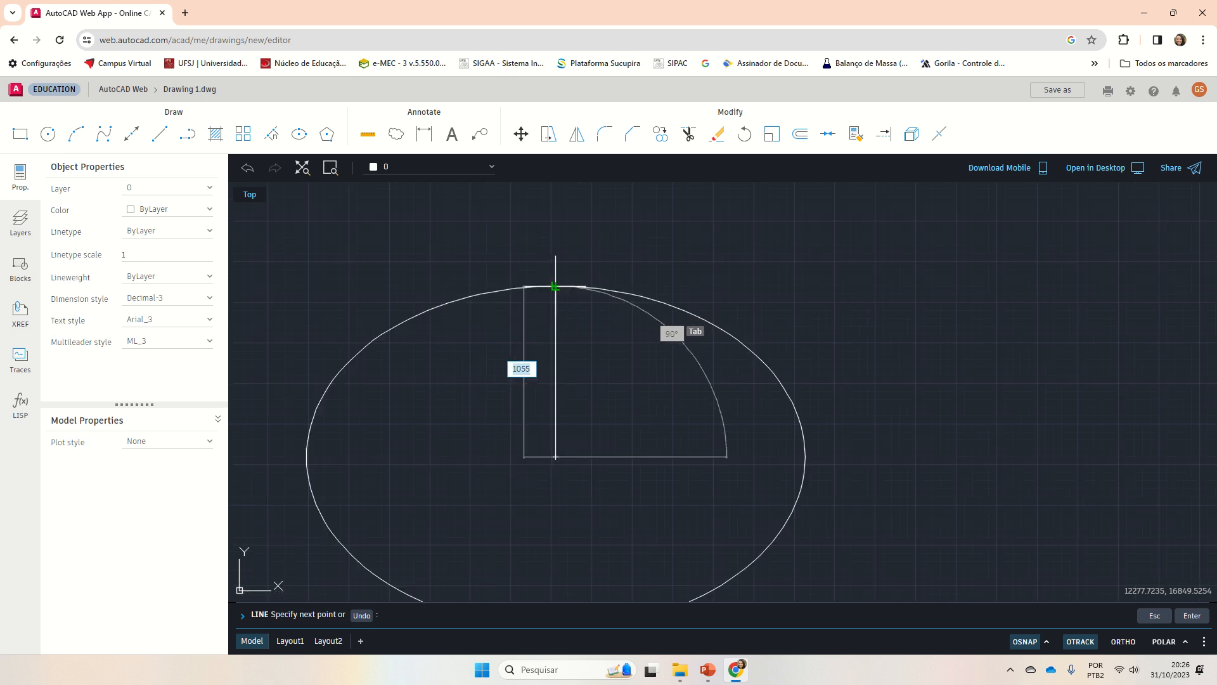
click(555, 287)
key(Escape)
key(Escape)
key(Escape)
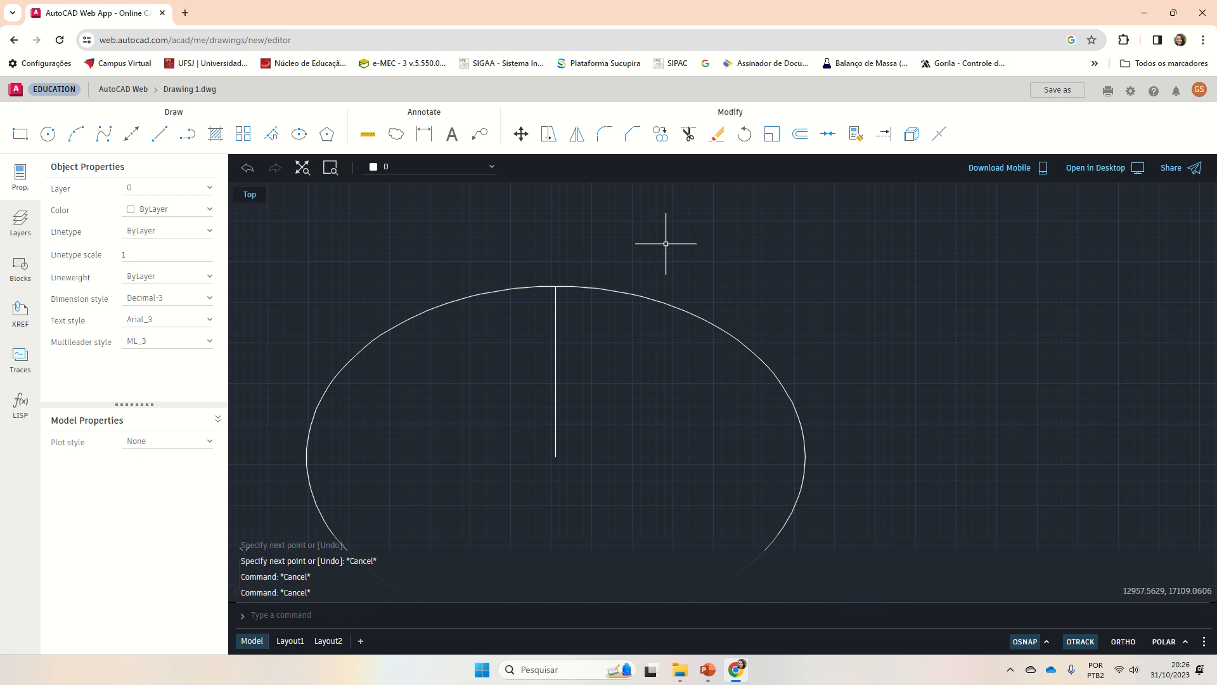
scroll(862, 305, down, 2)
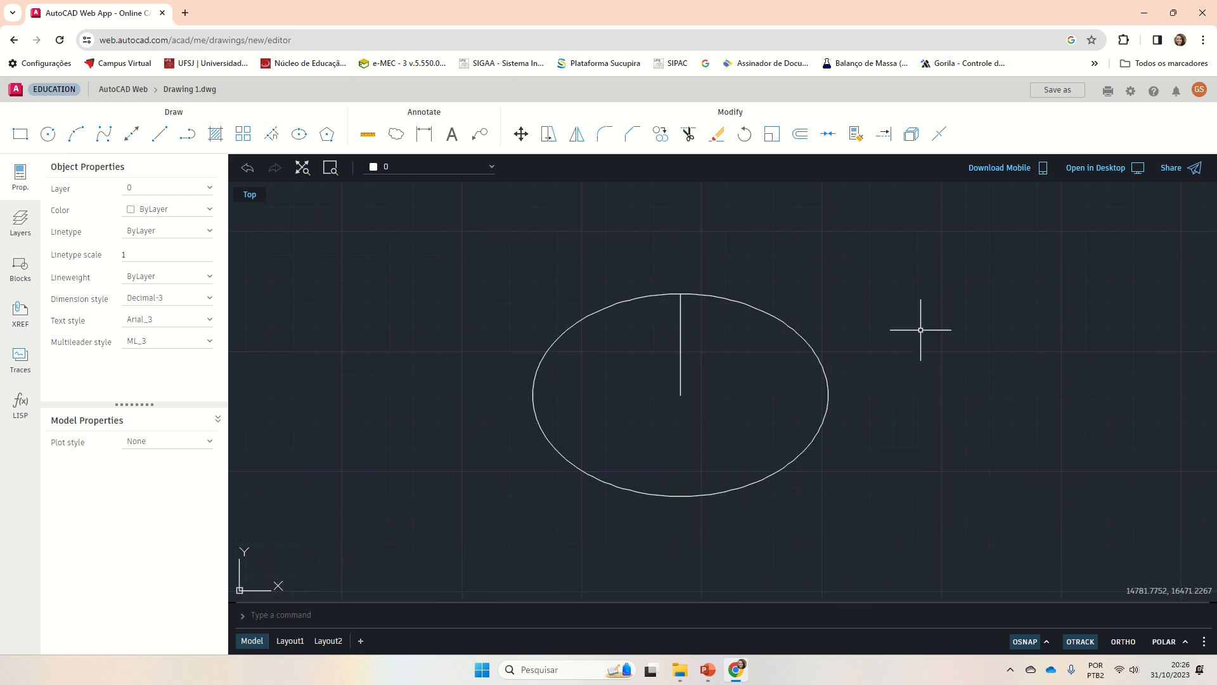
click(666, 137)
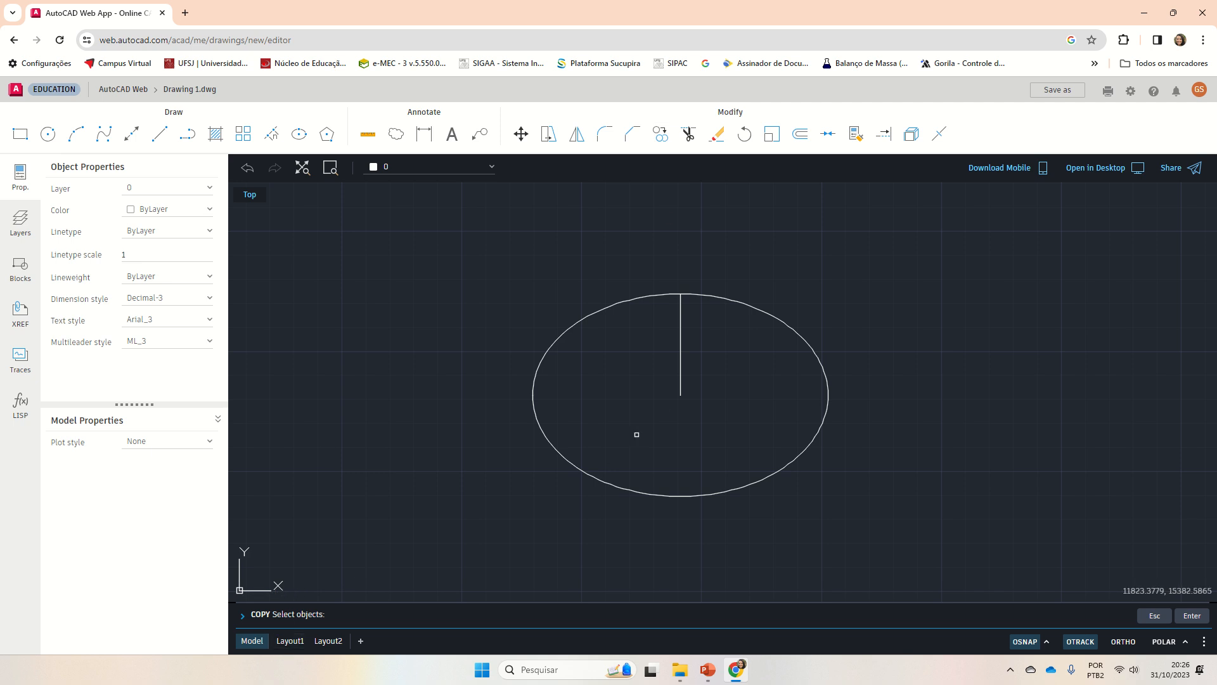
click(679, 367)
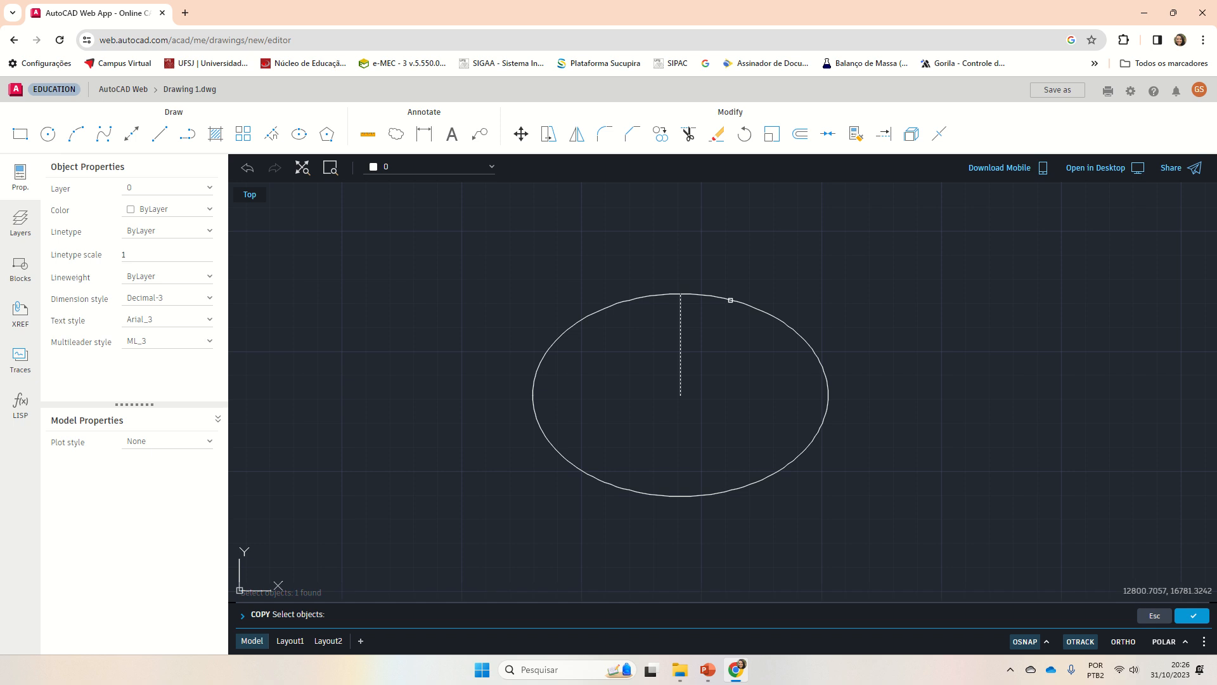
click(730, 300)
key(Return)
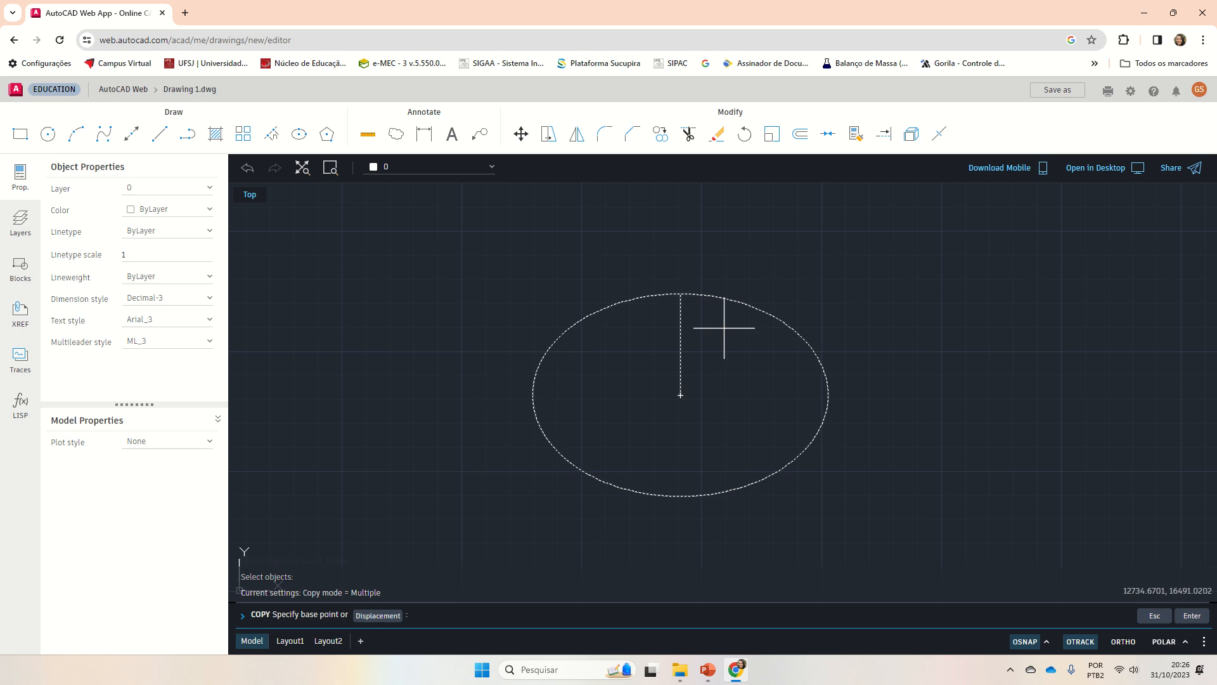
click(680, 395)
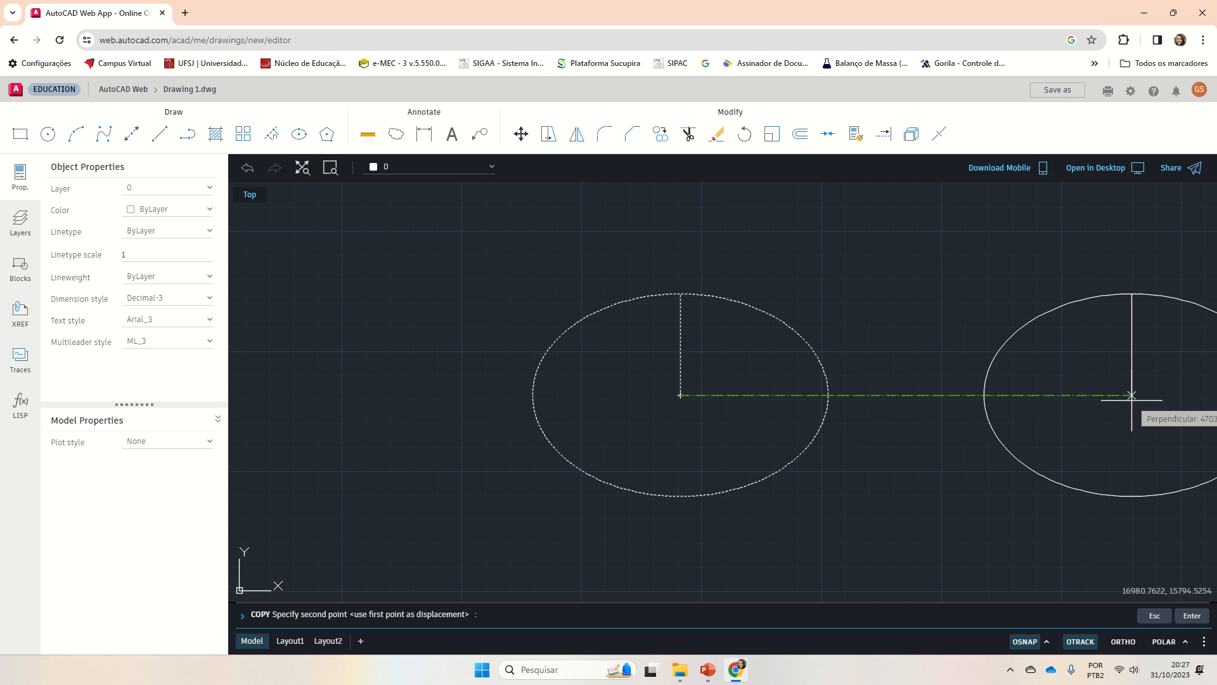
key(Escape)
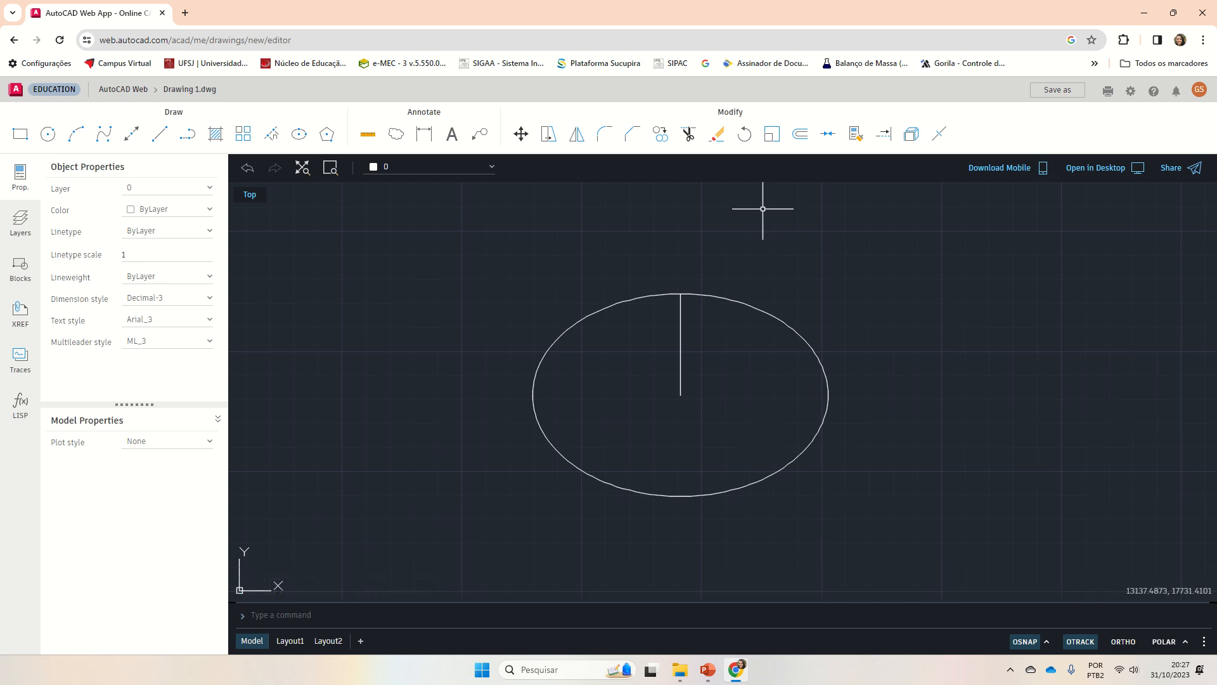
- Copy the ellipse and its vertical line, using the ellipse's centre as base point, to six positions around the original
click(667, 140)
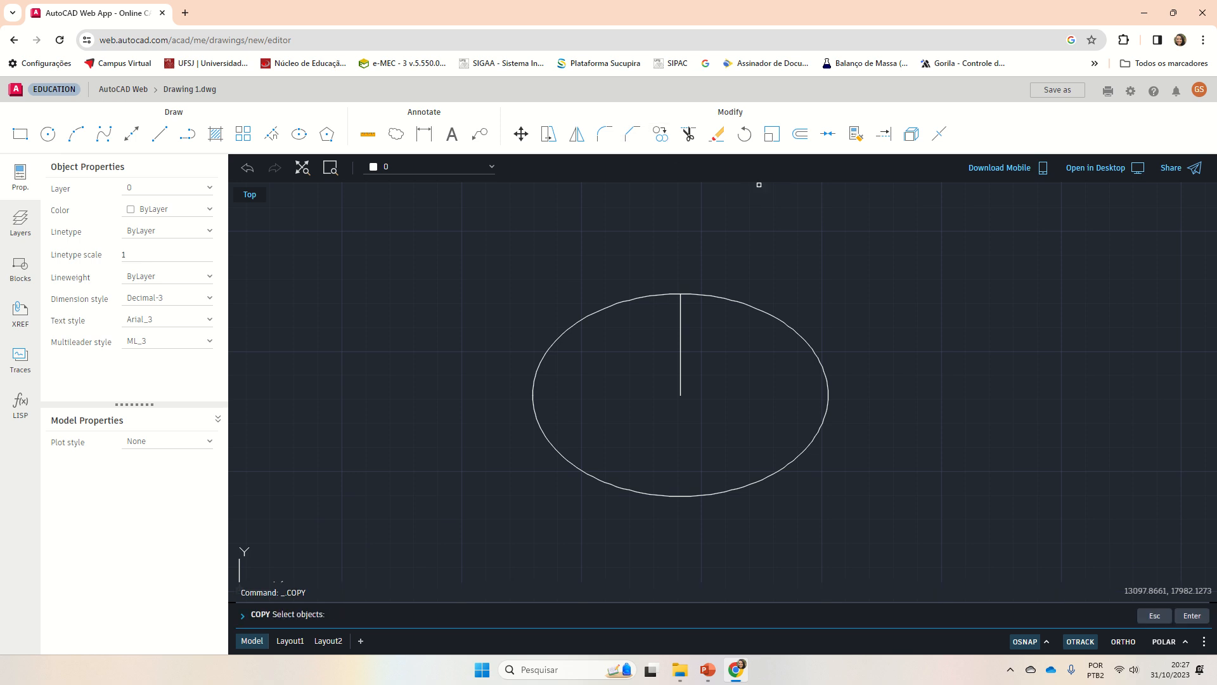
click(681, 361)
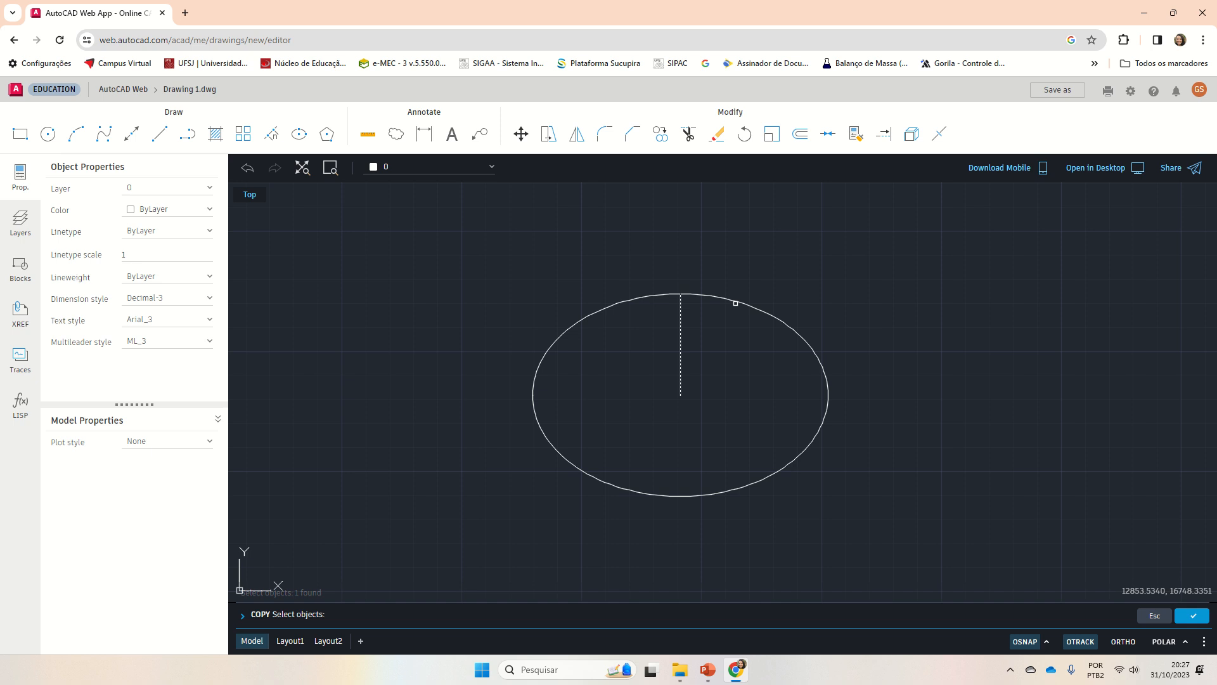
click(735, 302)
key(Return)
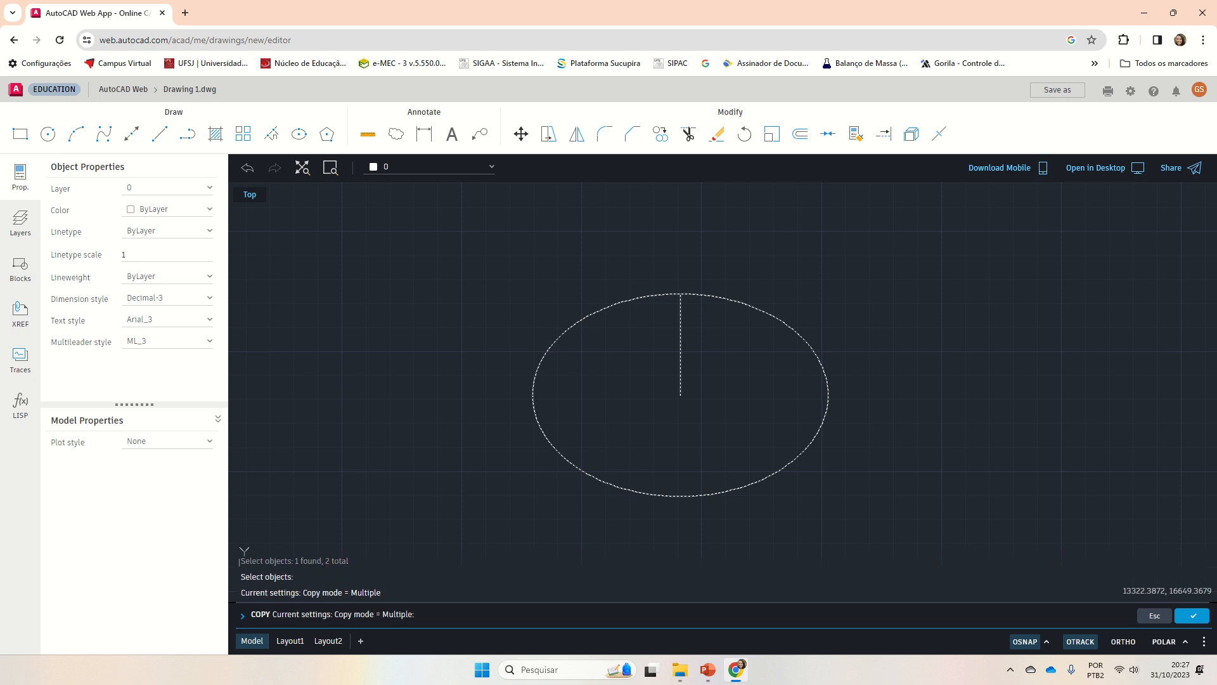
click(680, 394)
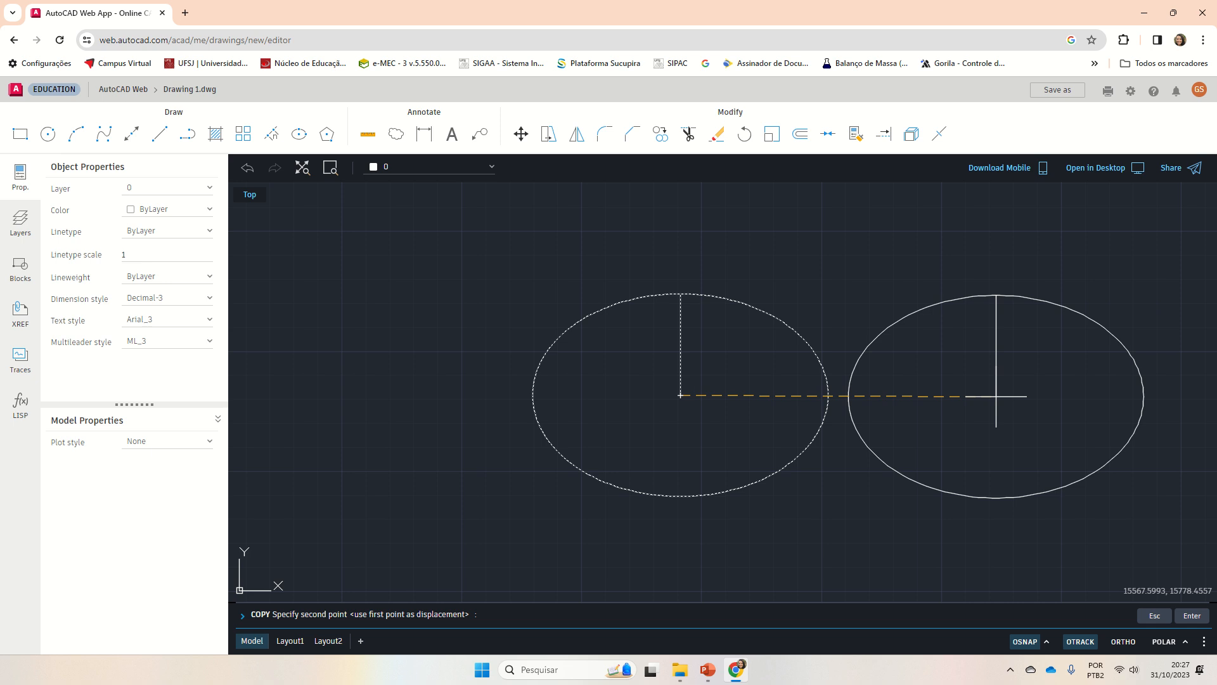
click(996, 396)
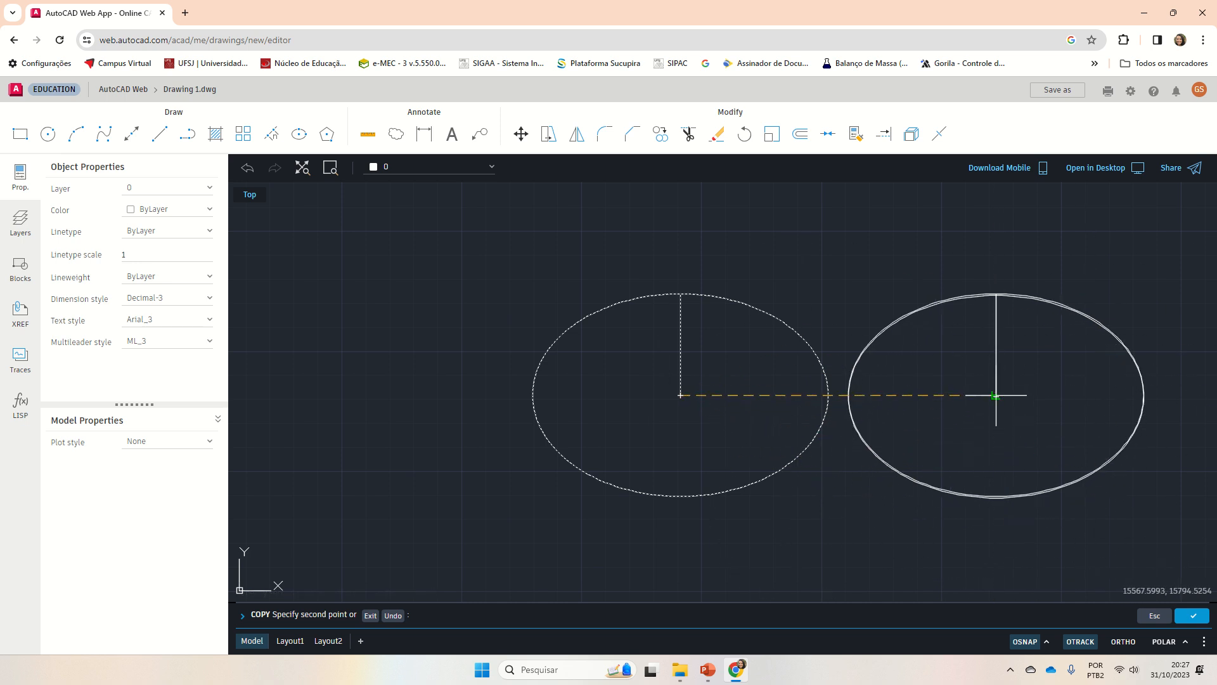
click(324, 395)
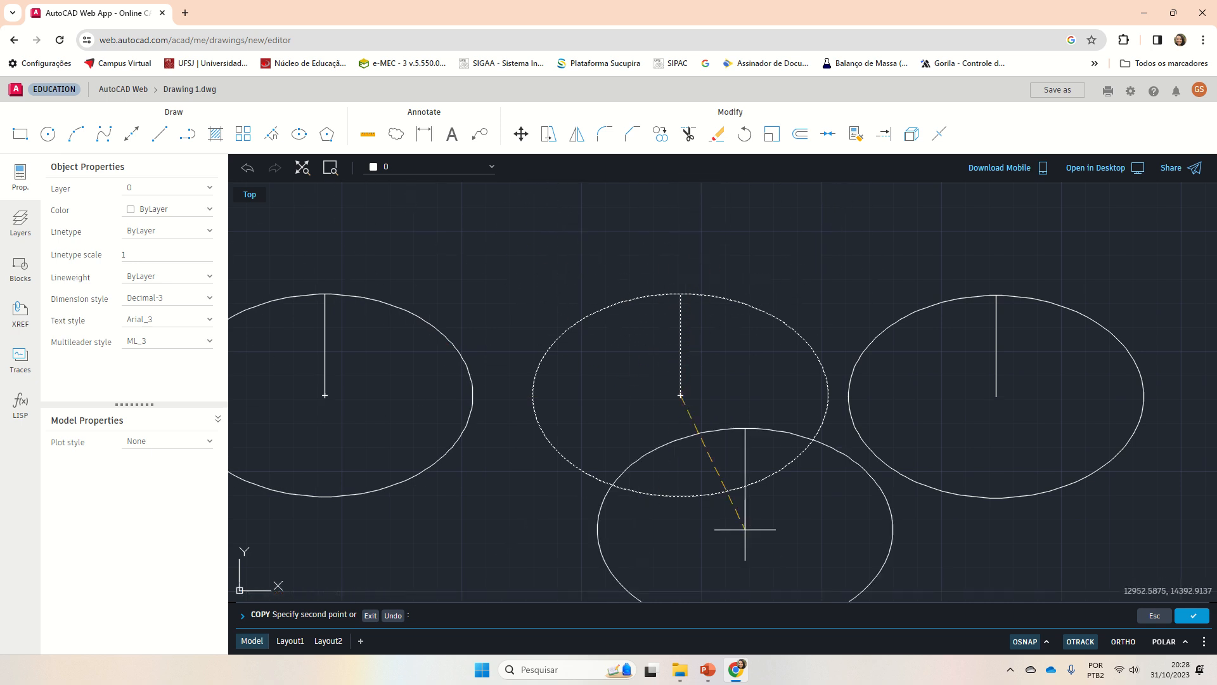
click(858, 268)
click(842, 525)
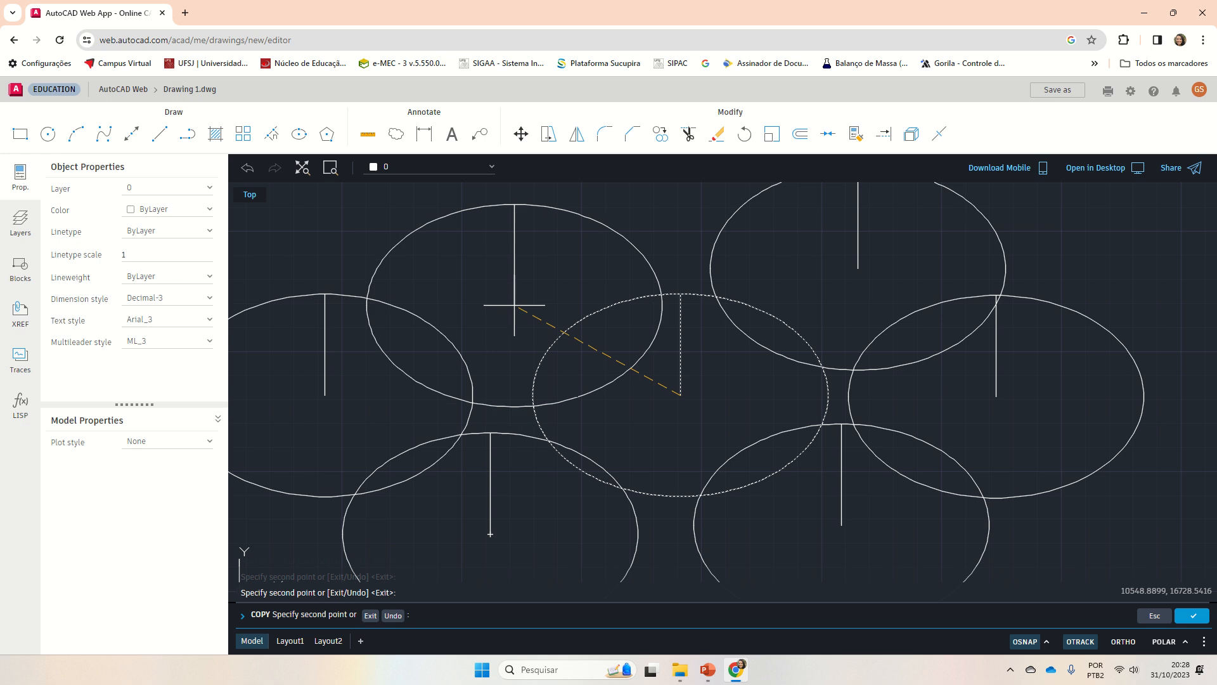
click(520, 269)
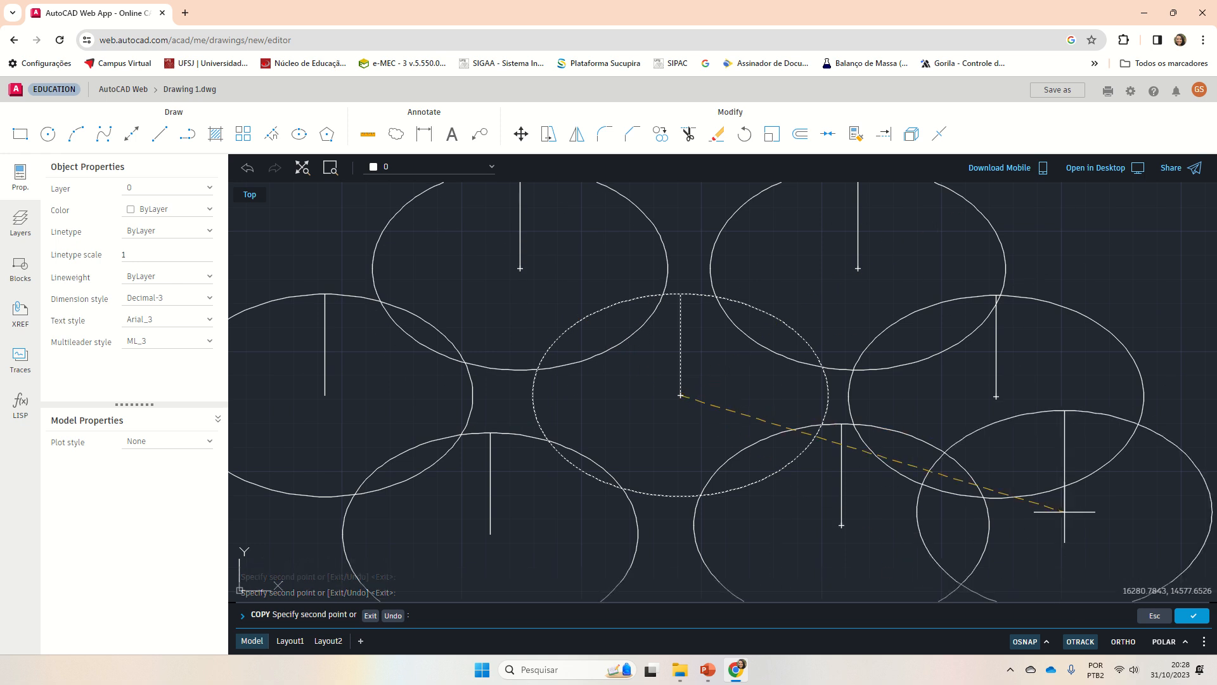
key(Escape)
key(Escape)
key(Escape)
scroll(814, 442, down, 3)
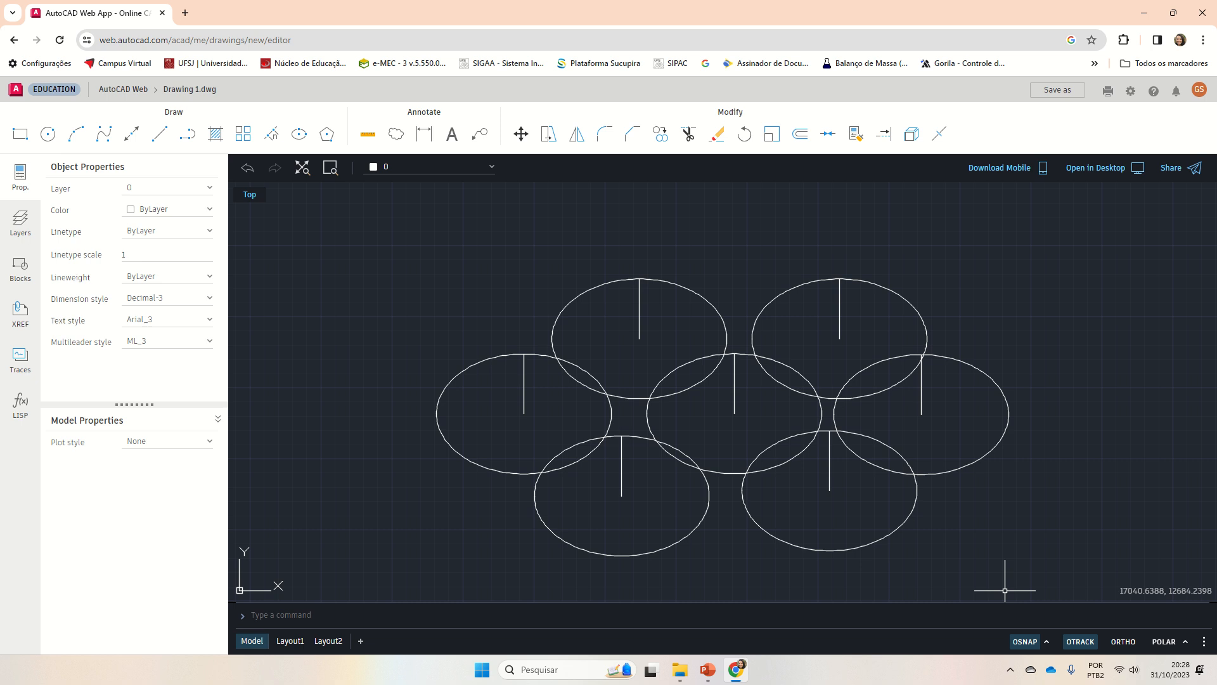
scroll(1005, 590, up, 3)
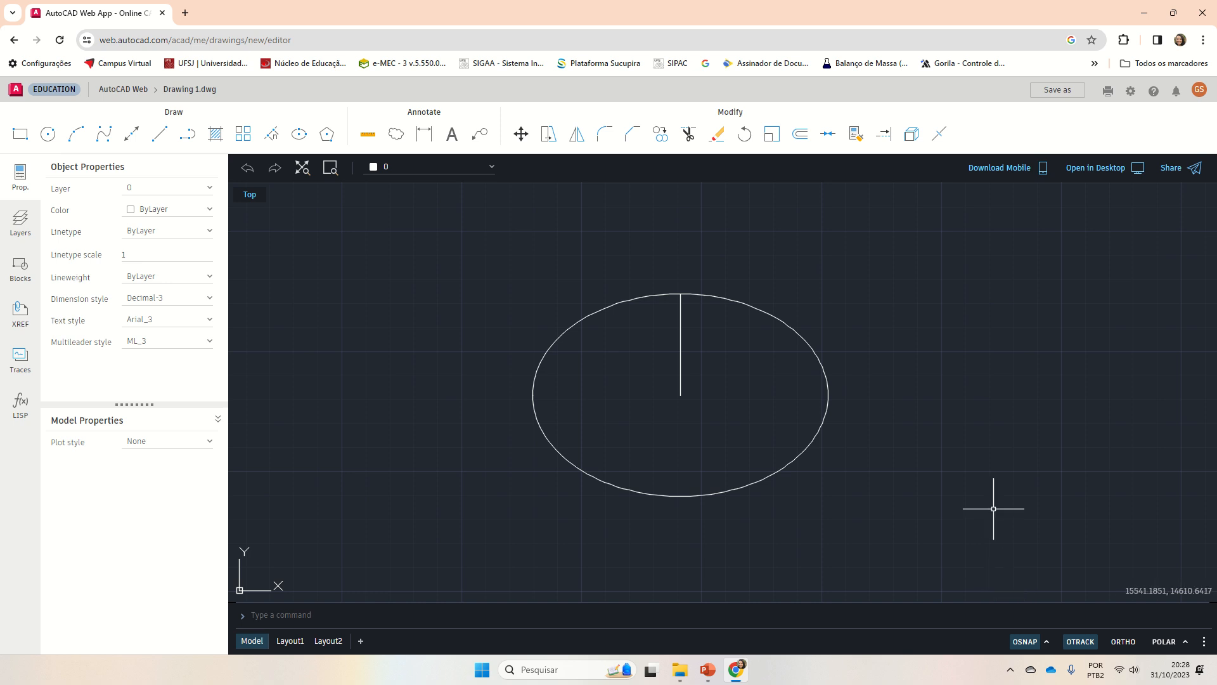
- Switch to the PowerPoint presentation, view the slide on the ROTATE command and return to the AutoCAD Web drawing
click(721, 668)
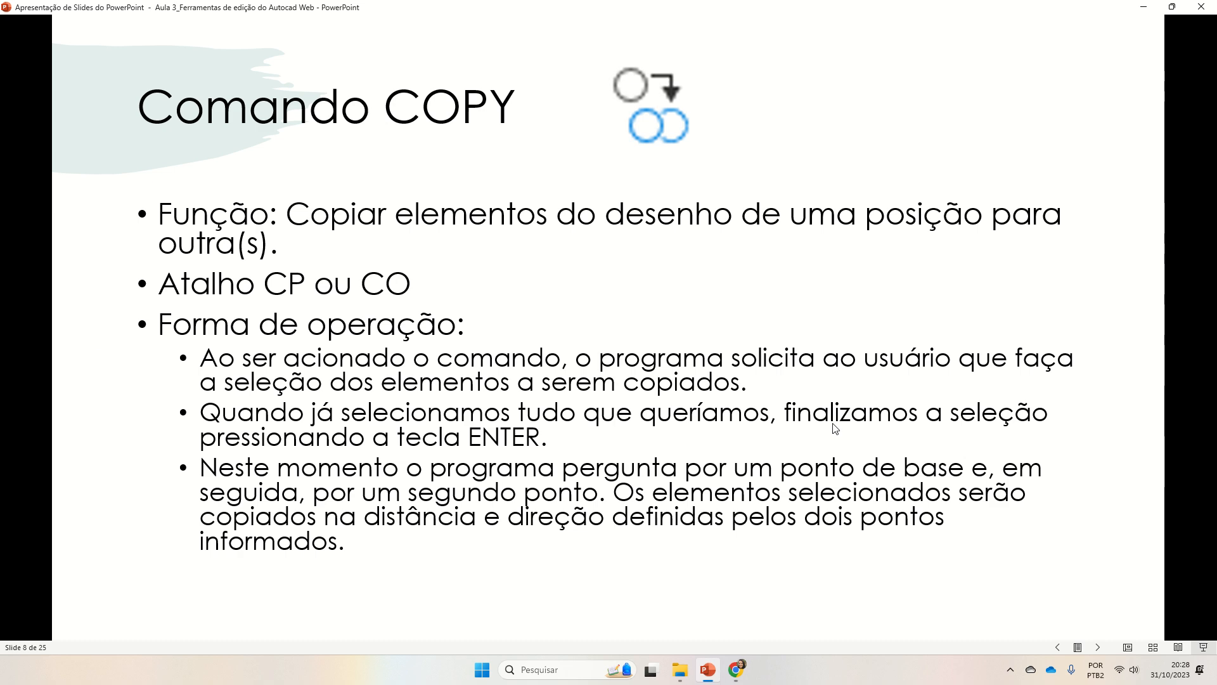
click(890, 471)
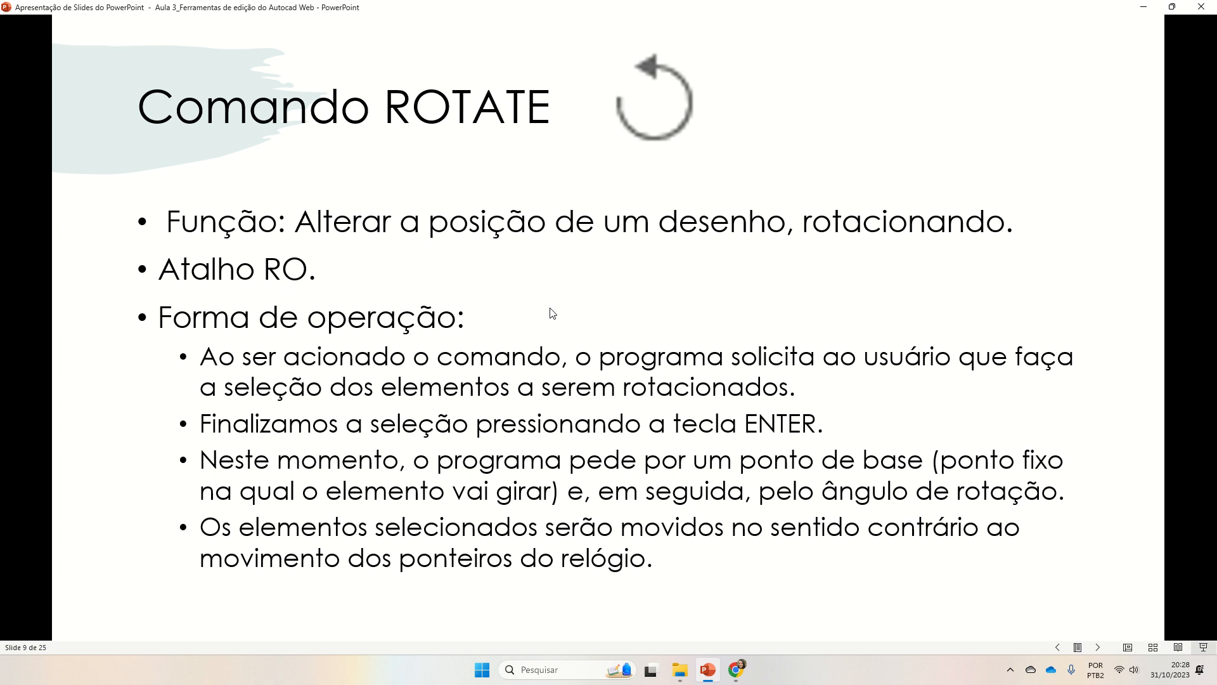
key(Right)
key(Left)
click(738, 675)
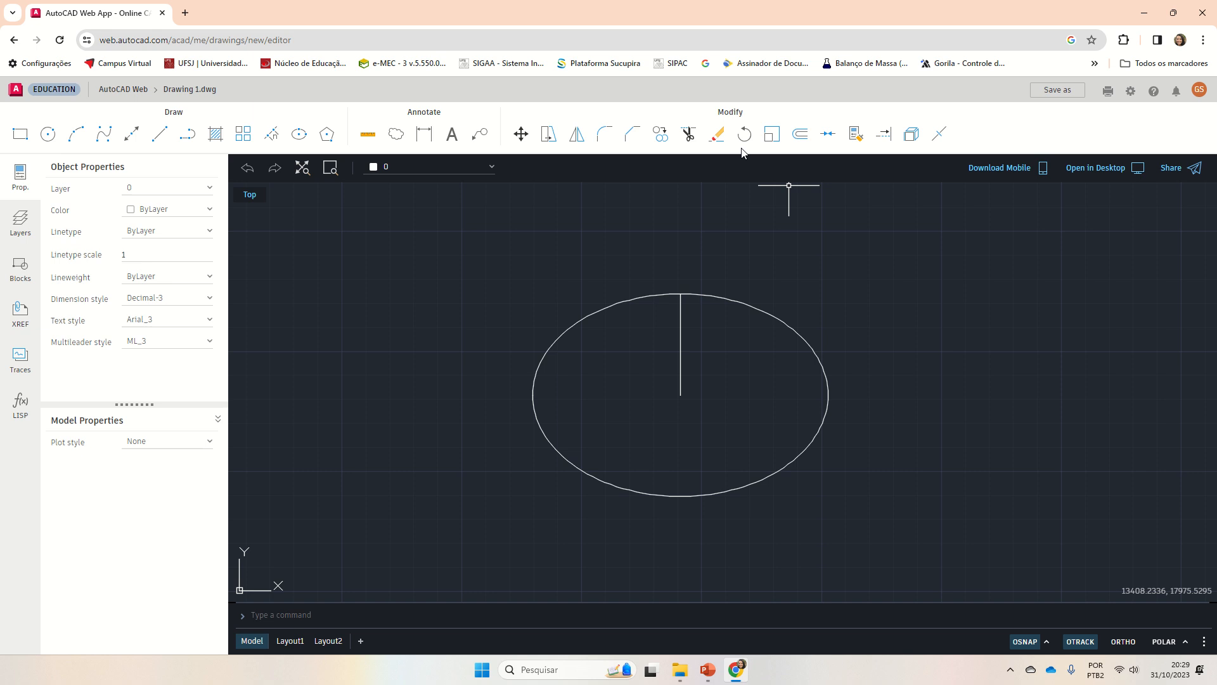
- Erase the ellipse and its vertical line together
click(717, 134)
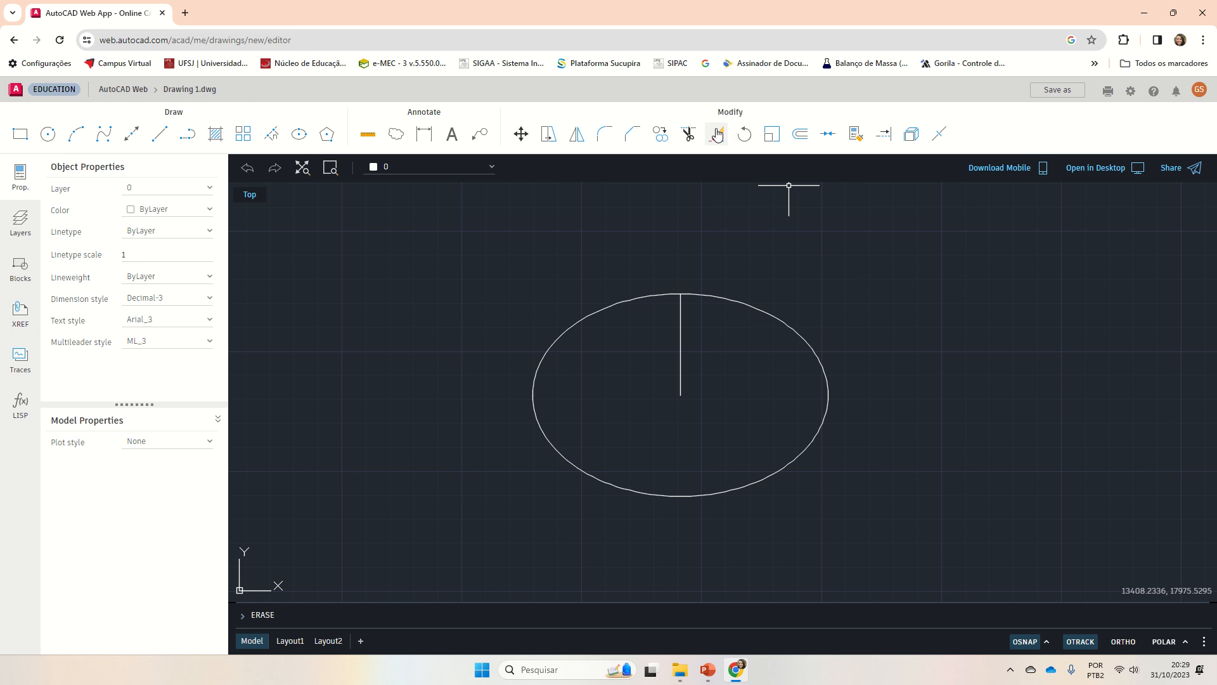
click(873, 246)
click(475, 534)
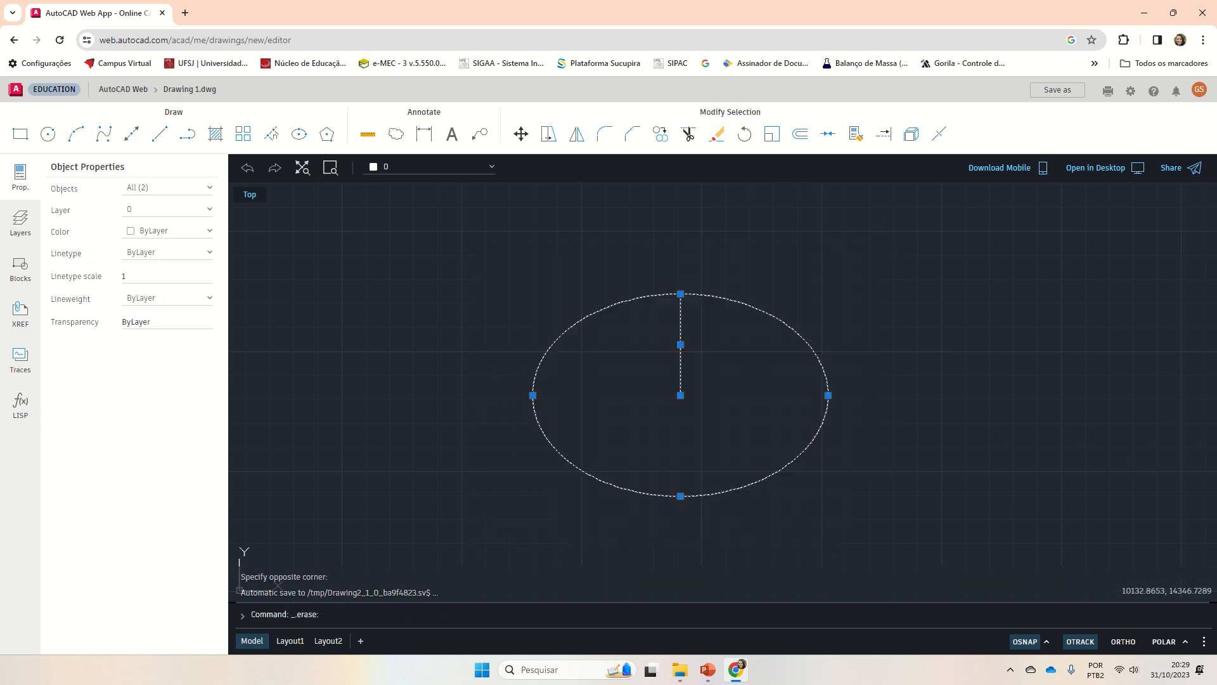
key(Return)
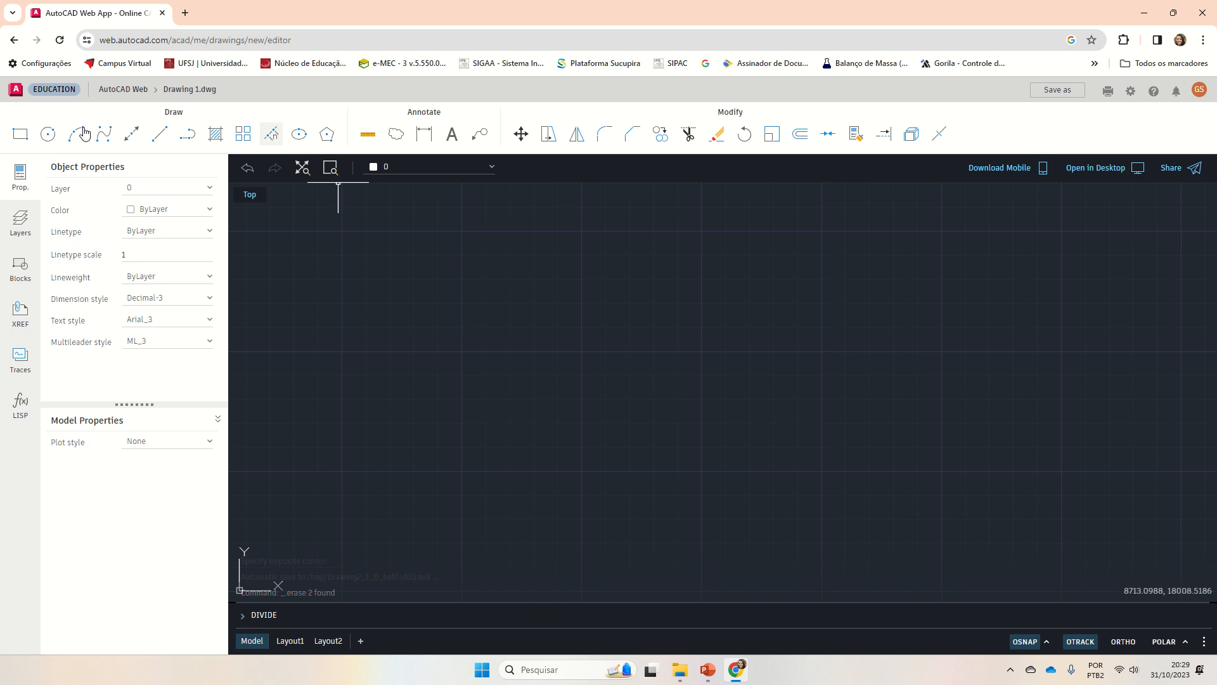
- Draw an upright rectangle a little over twice as high as it is wide in the empty drawing
click(20, 134)
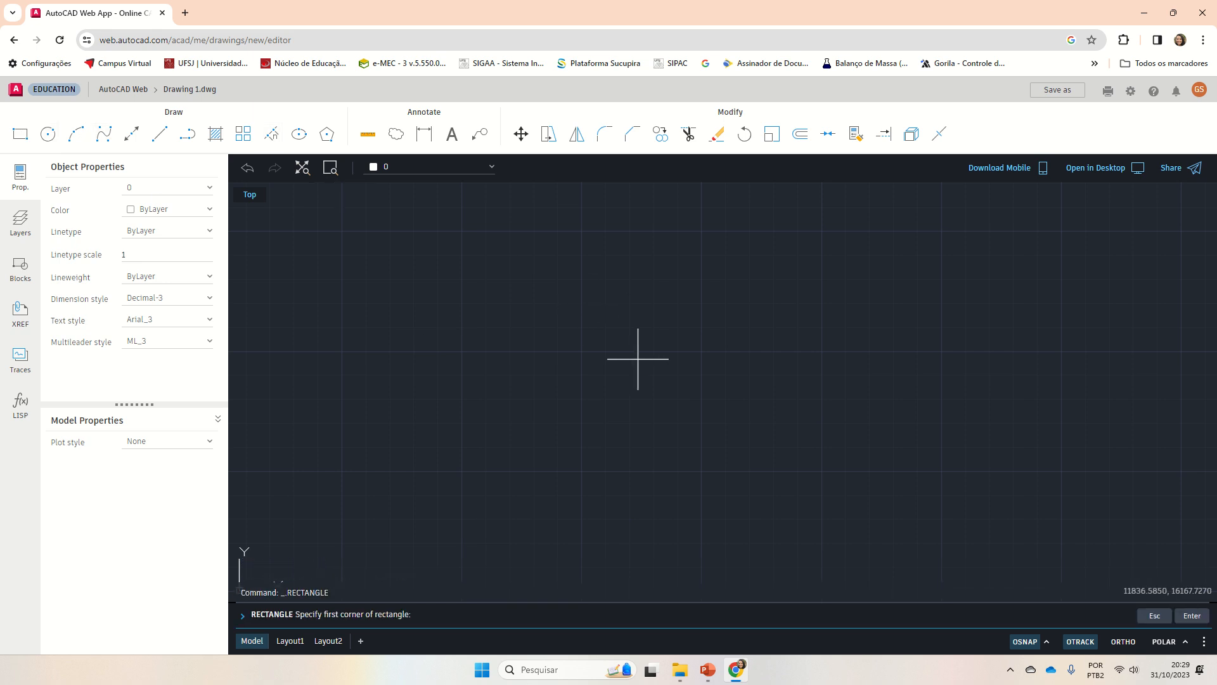
click(464, 232)
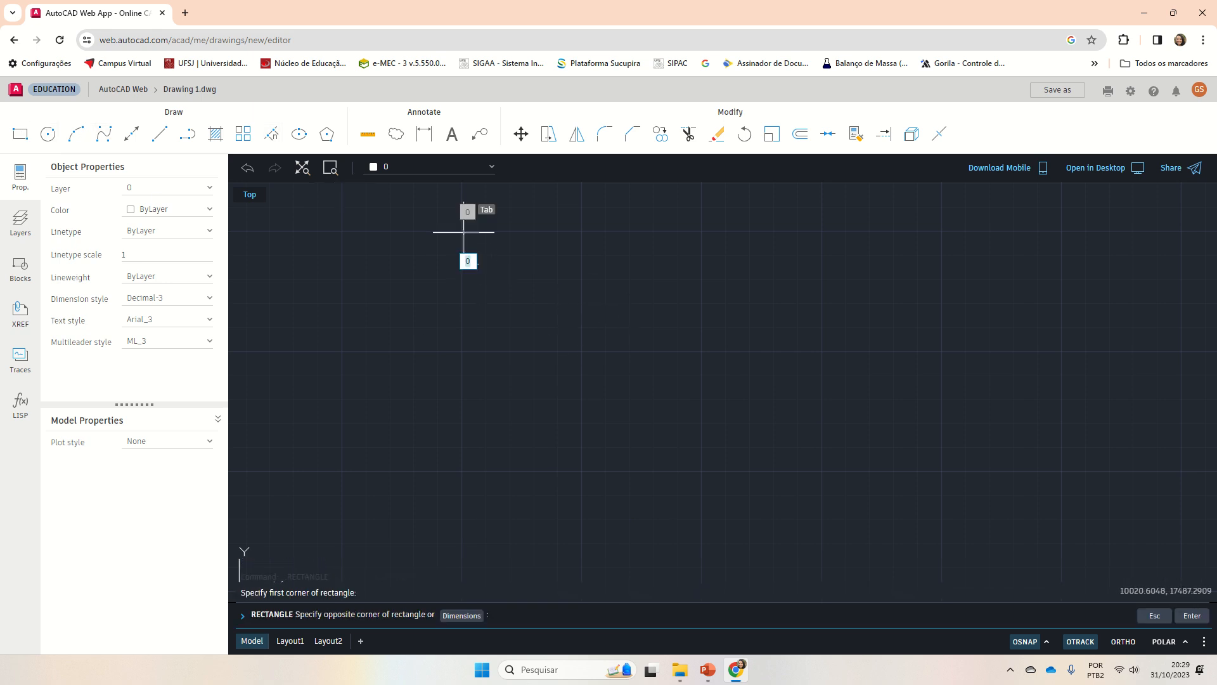
click(582, 499)
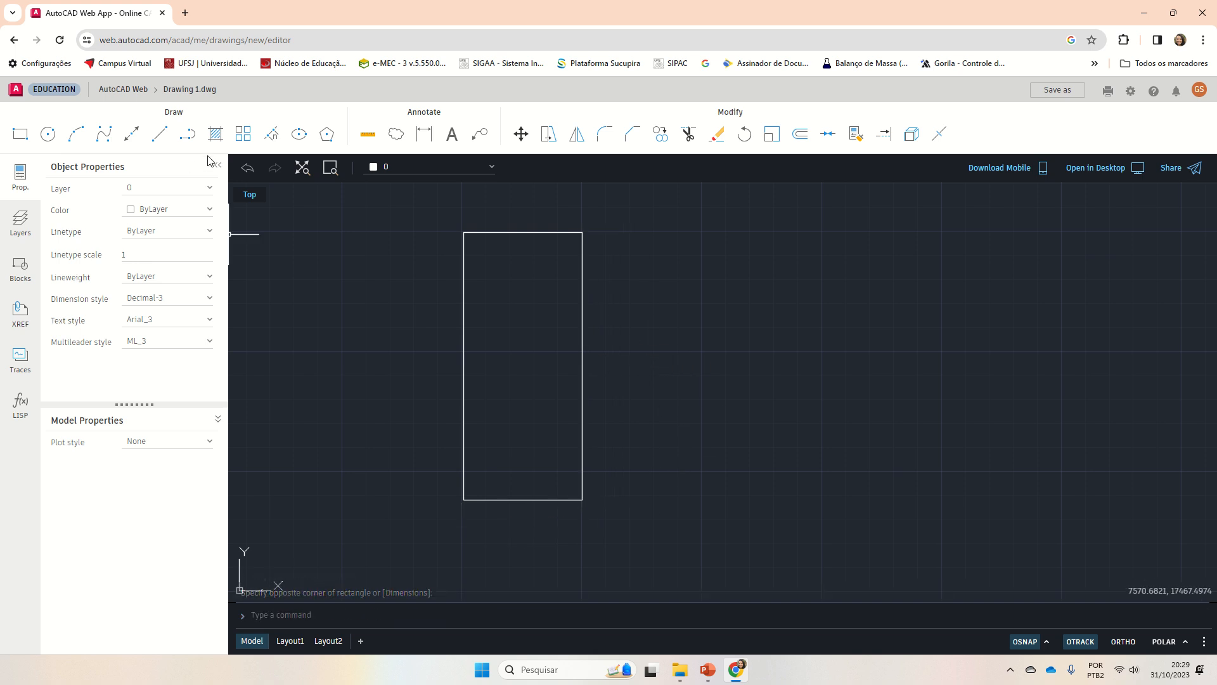
- Draw a diagonal line from the rectangle's upper-left corner to the midpoint of its right edge
click(159, 135)
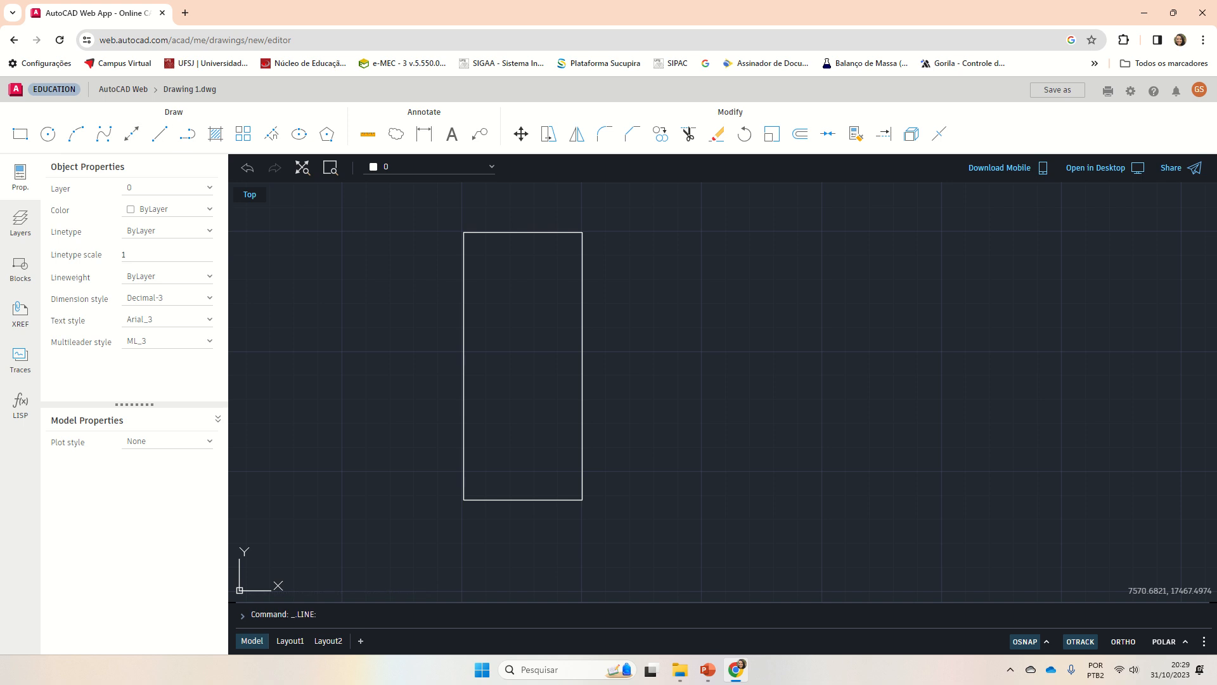
click(464, 233)
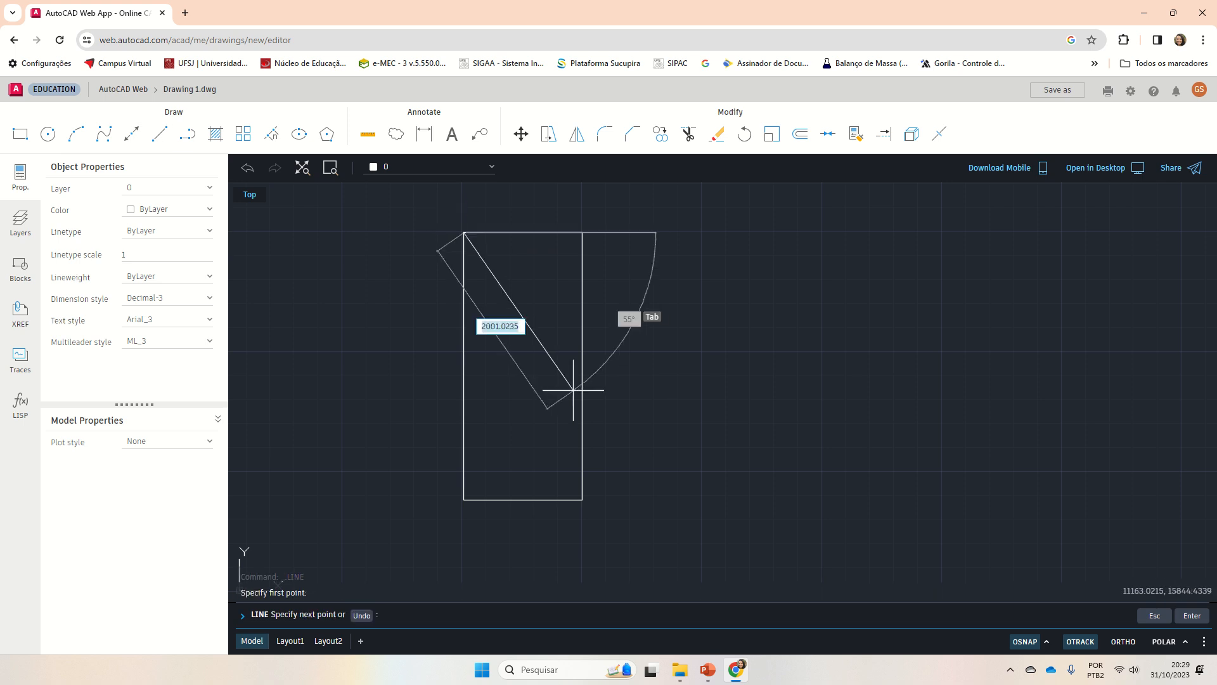
click(582, 353)
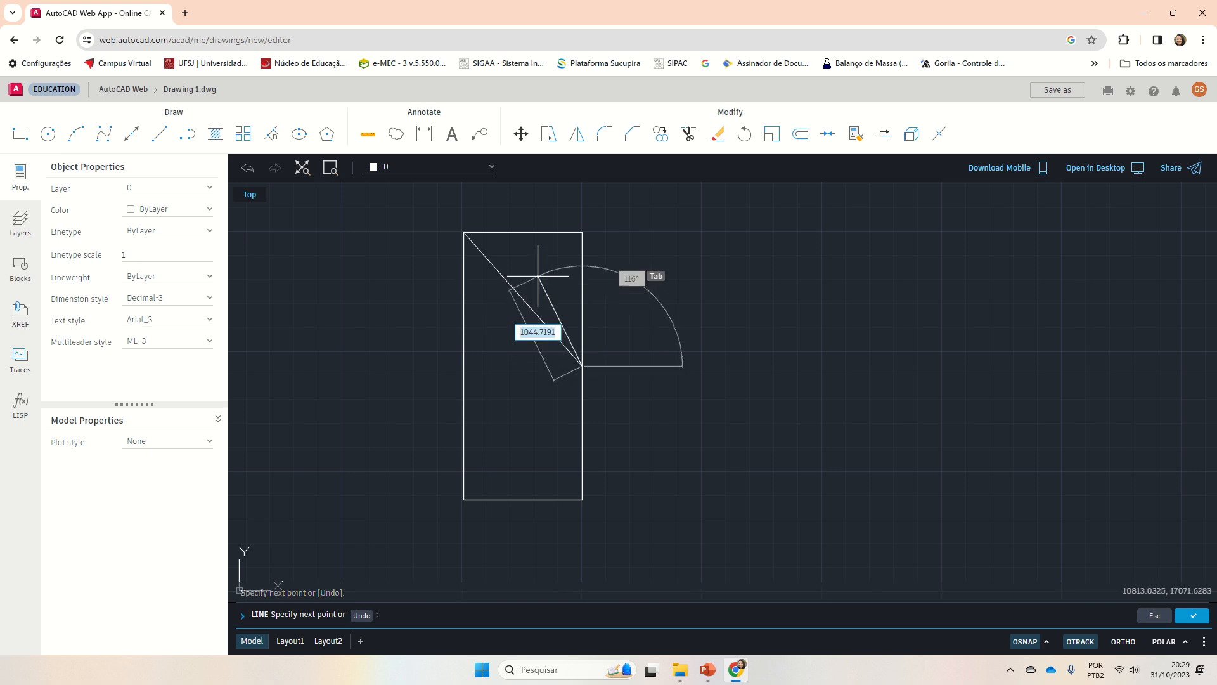
key(Escape)
key(Escape)
key(Escape)
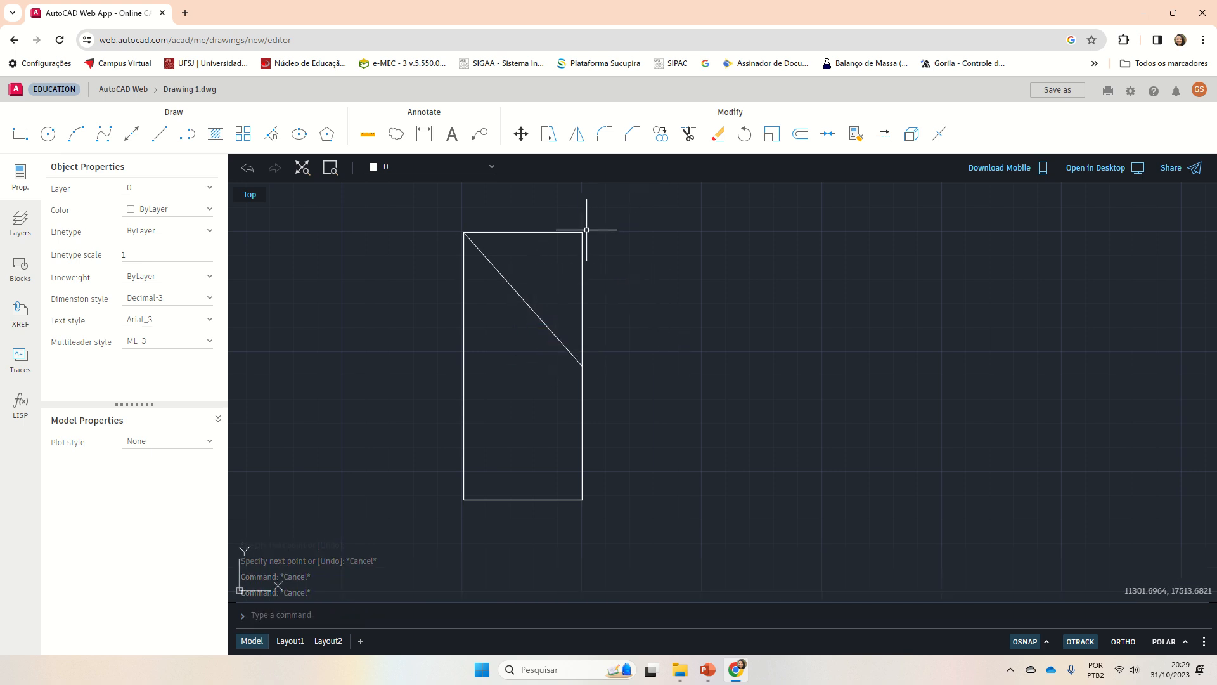
- Draw a second diagonal line from the rectangle's upper-right corner to the midpoint of its left edge
key(Return)
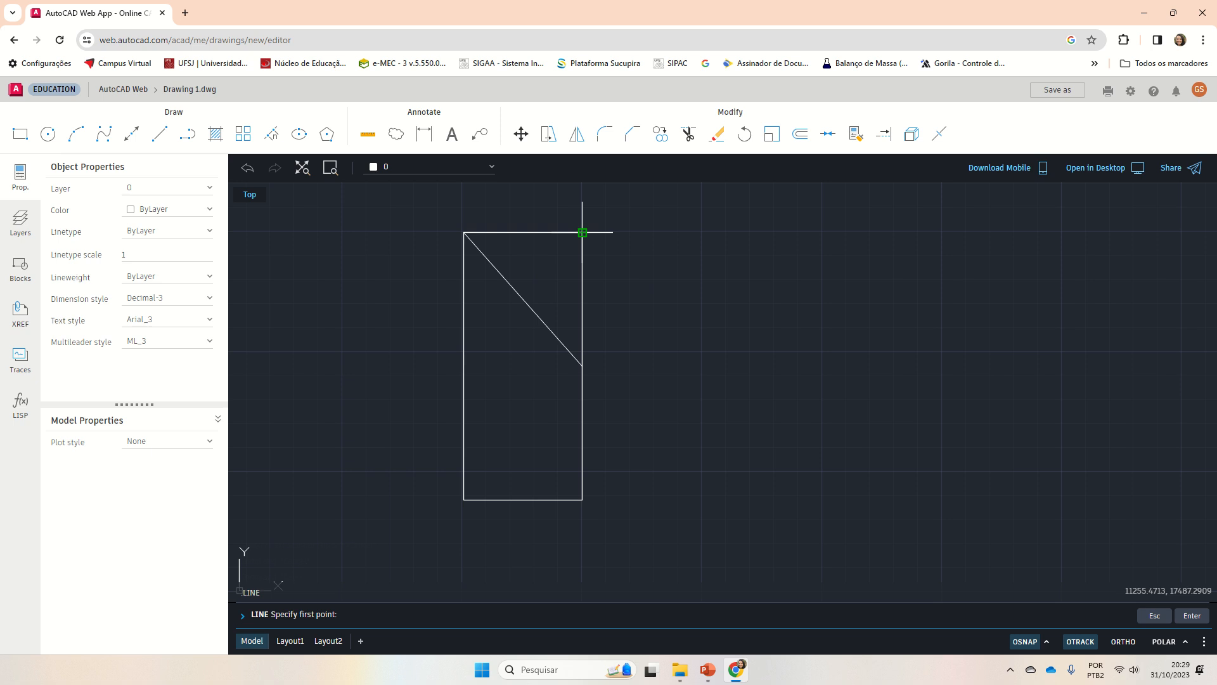
click(582, 233)
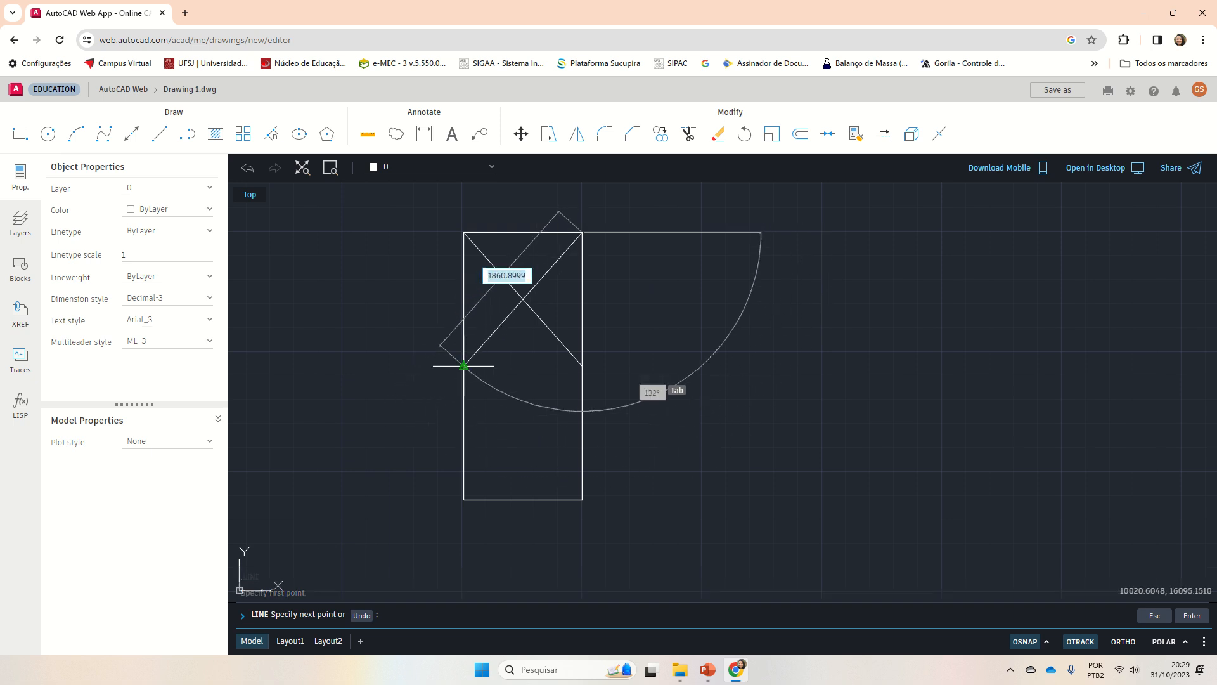
click(463, 366)
key(Escape)
key(Escape)
key(Escape)
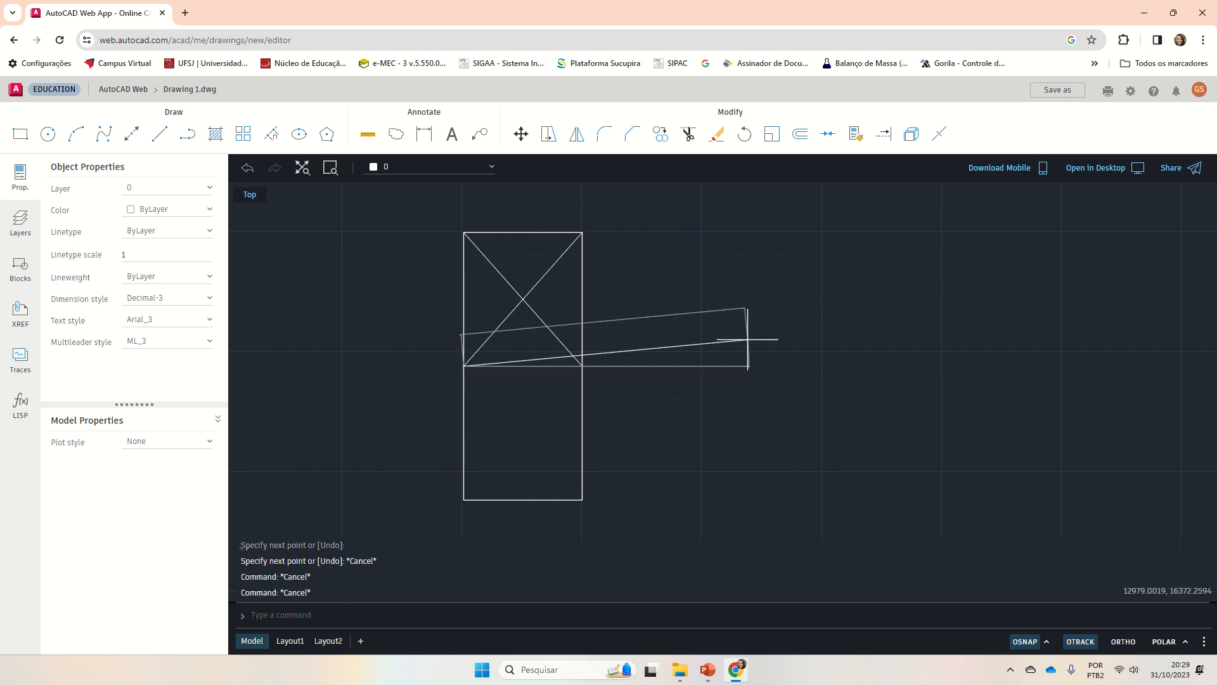
key(Escape)
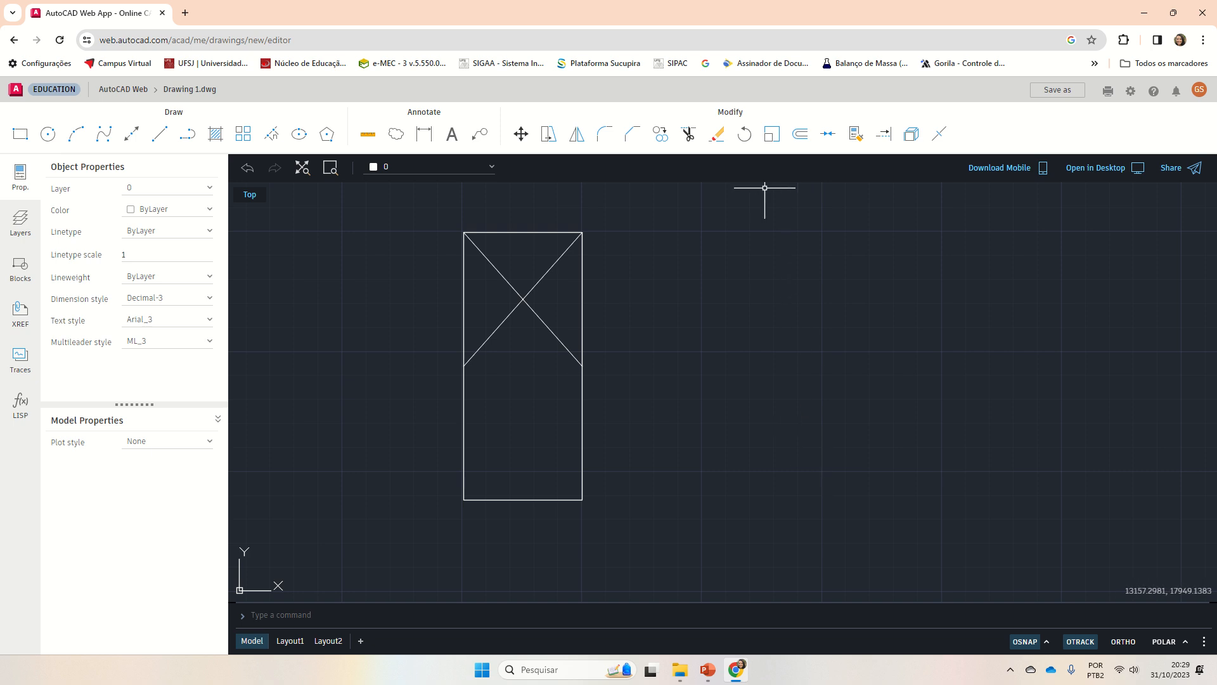
- Rotate the rectangle and both diagonals by 180 degrees about the midpoint of the rectangle's bottom edge
click(577, 134)
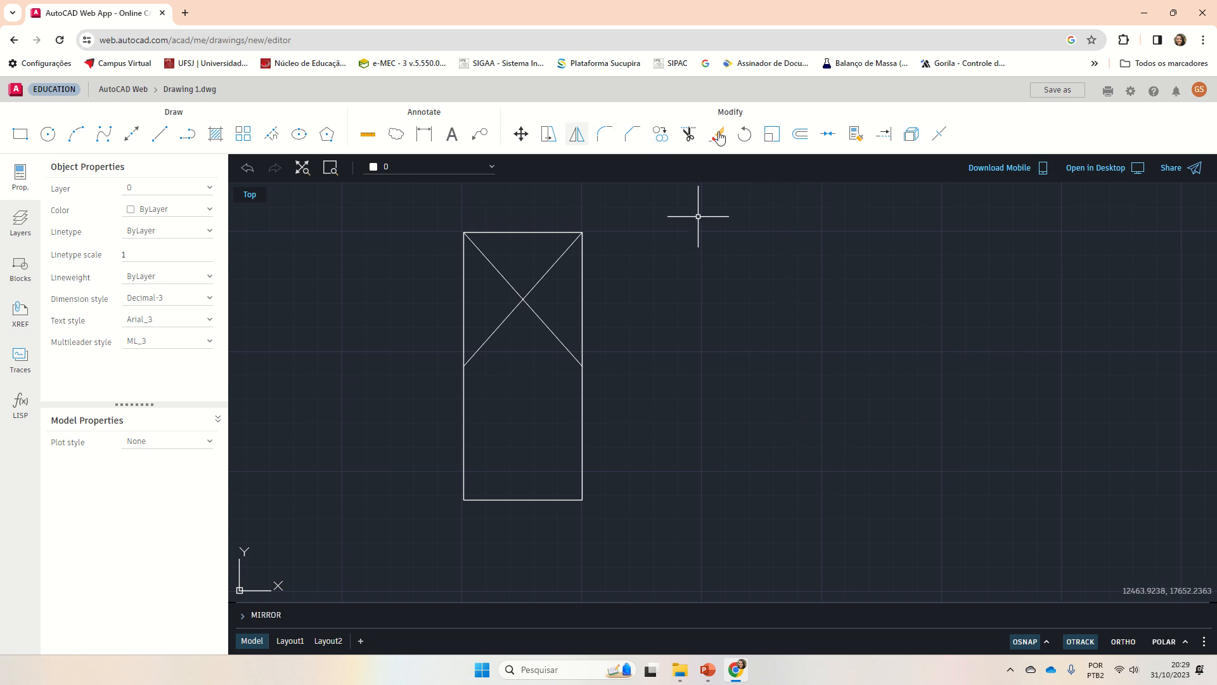
click(746, 135)
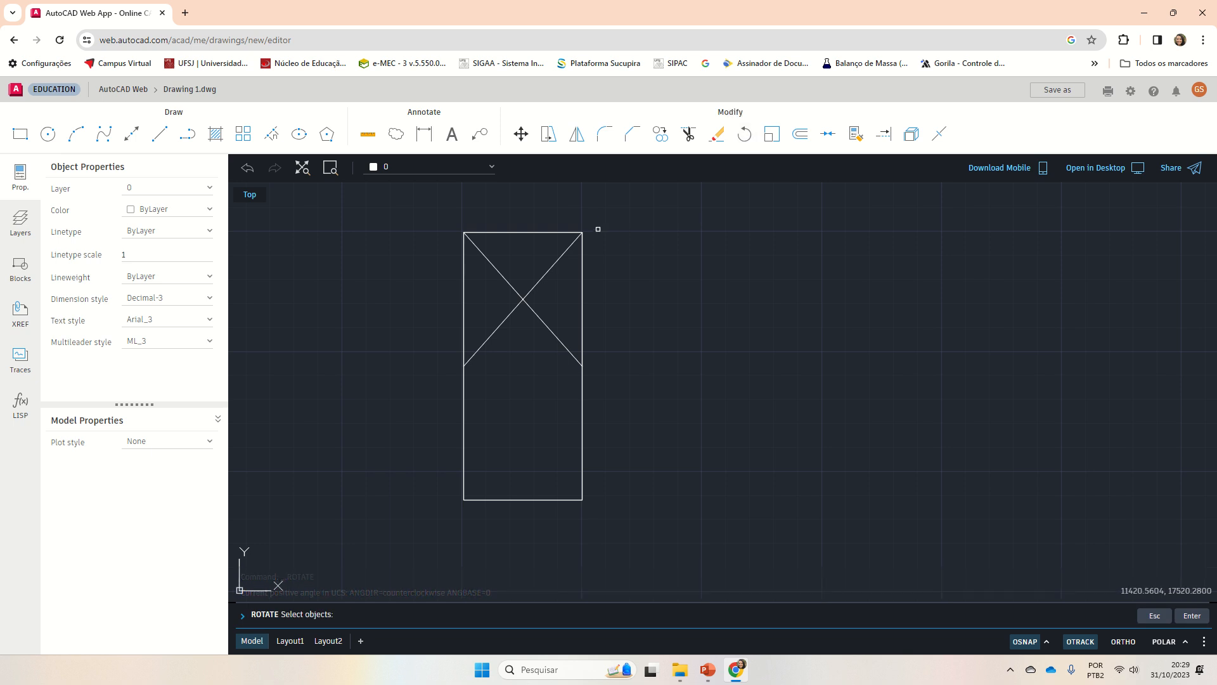
drag(625, 203, 417, 556)
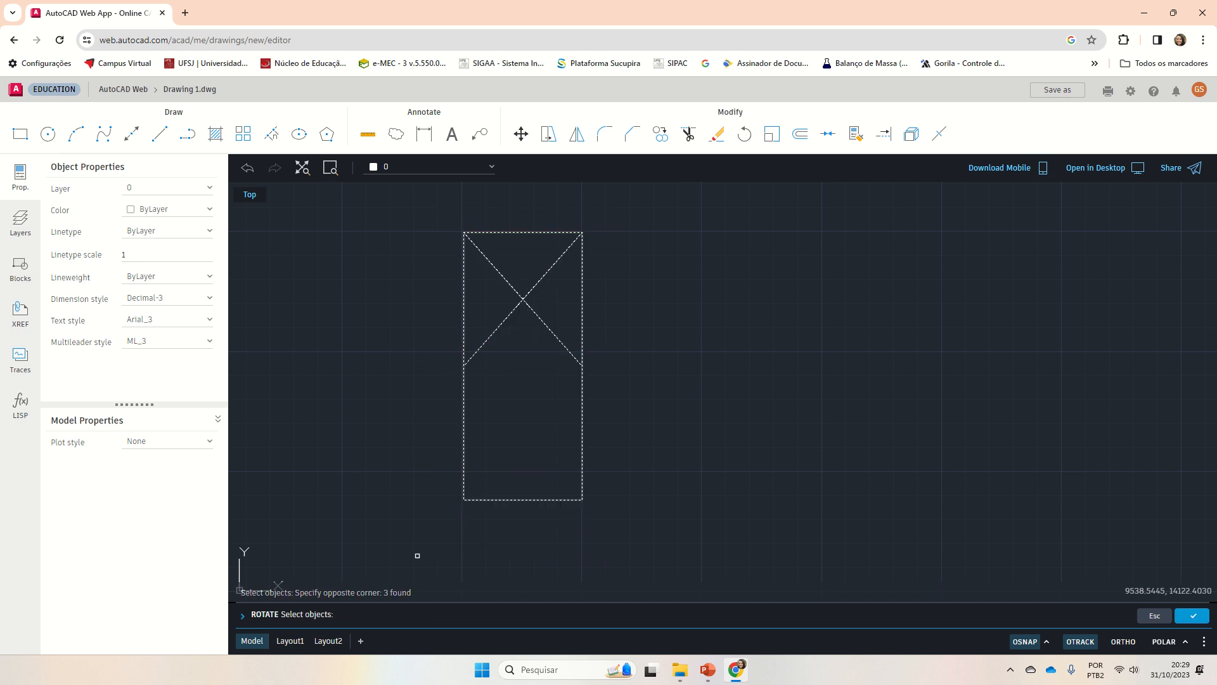
key(Return)
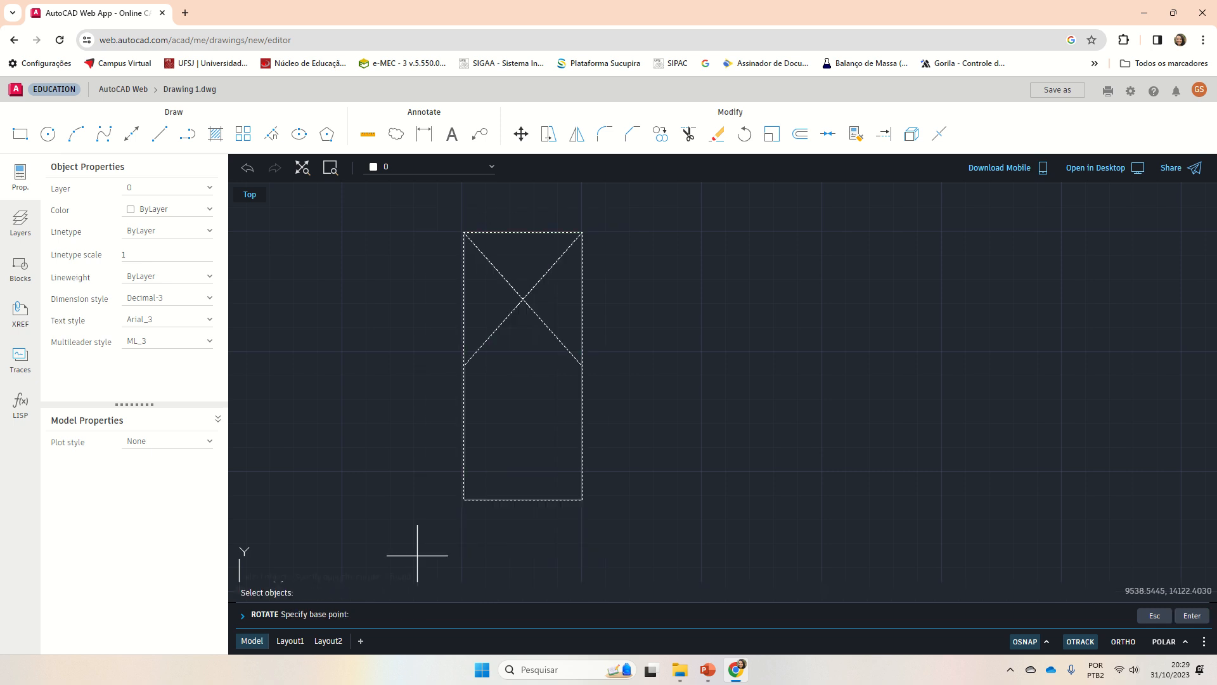
click(523, 500)
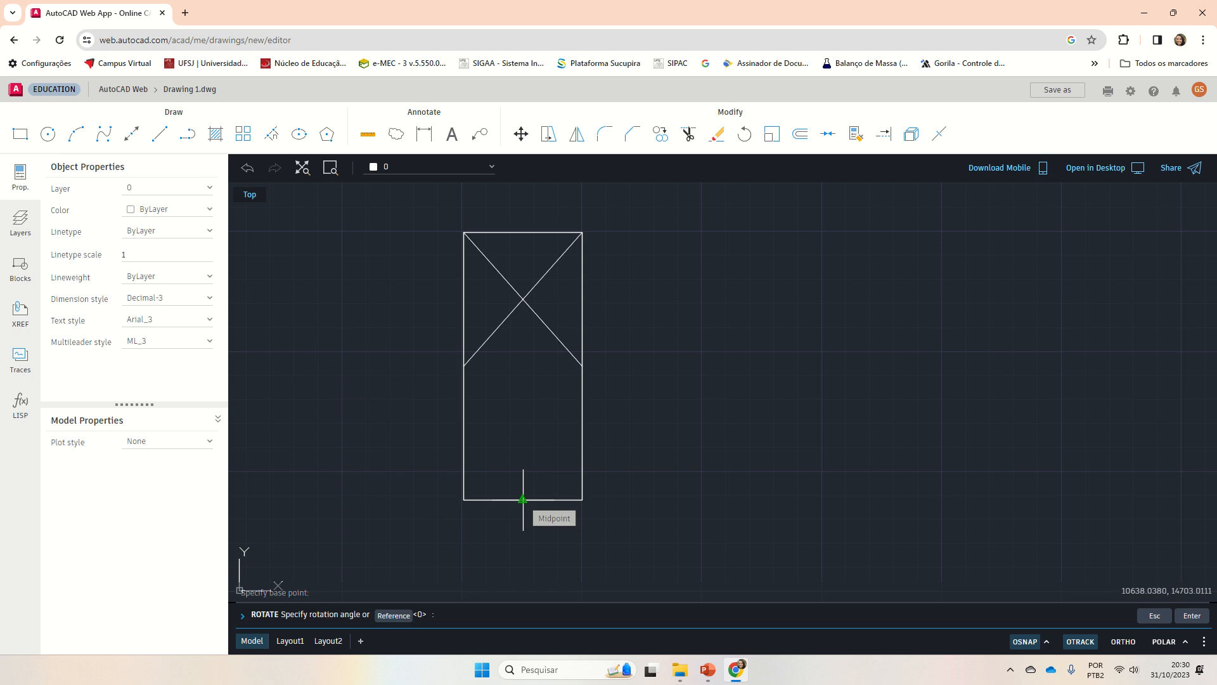
scroll(653, 555, down, 7)
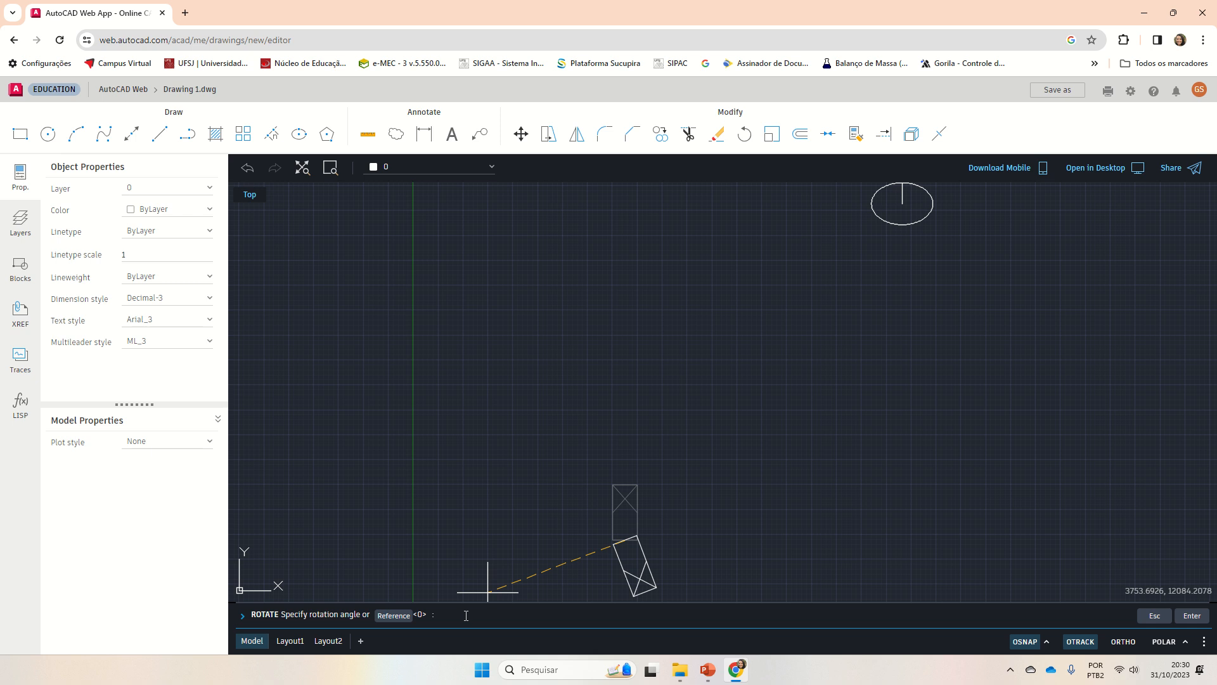
text(180)
key(Return)
scroll(696, 517, down, 4)
scroll(678, 526, up, 8)
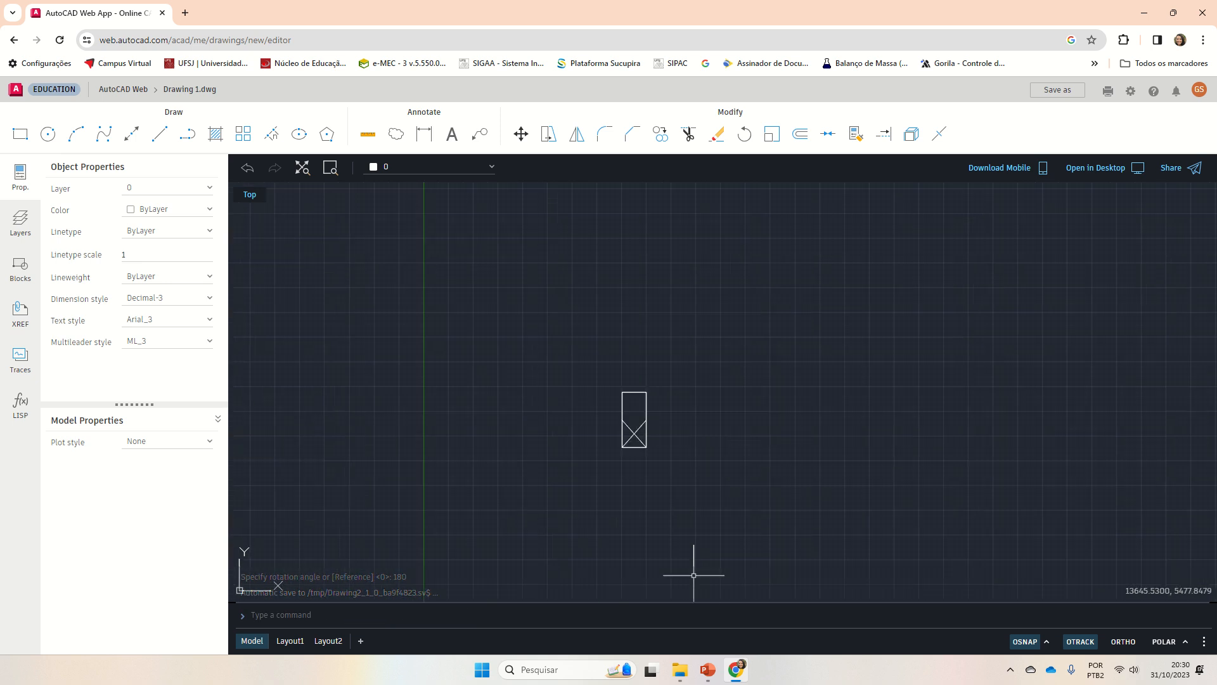
scroll(648, 465, up, 2)
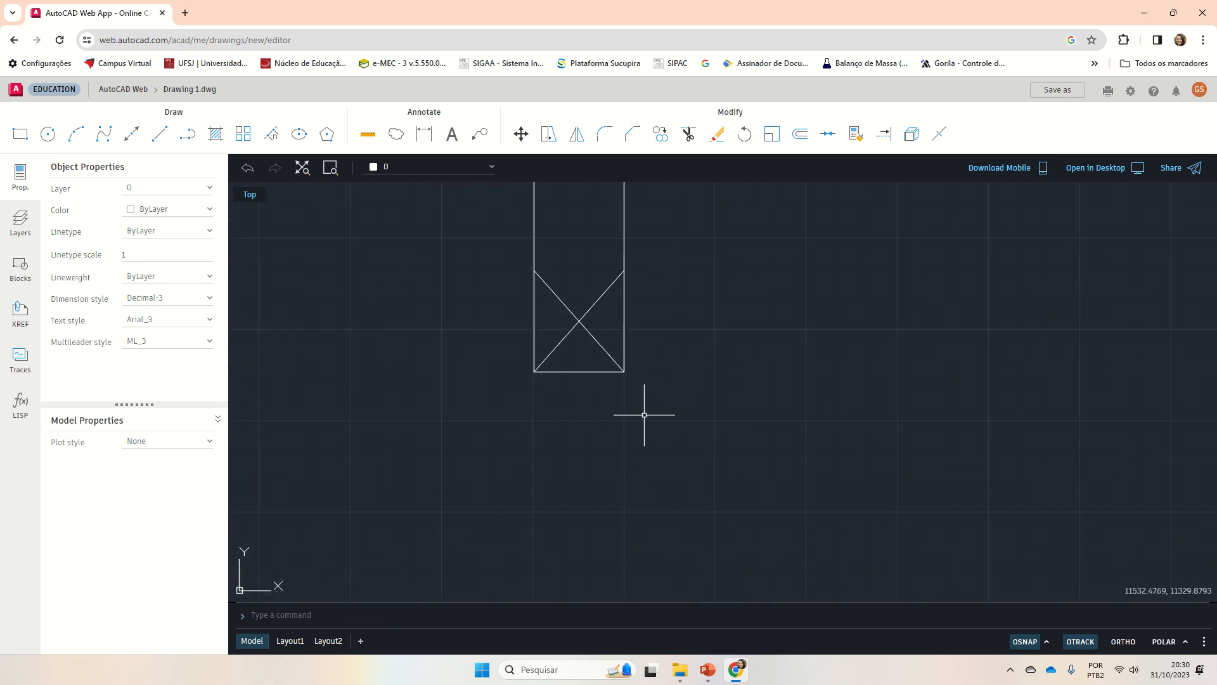
scroll(645, 414, down, 3)
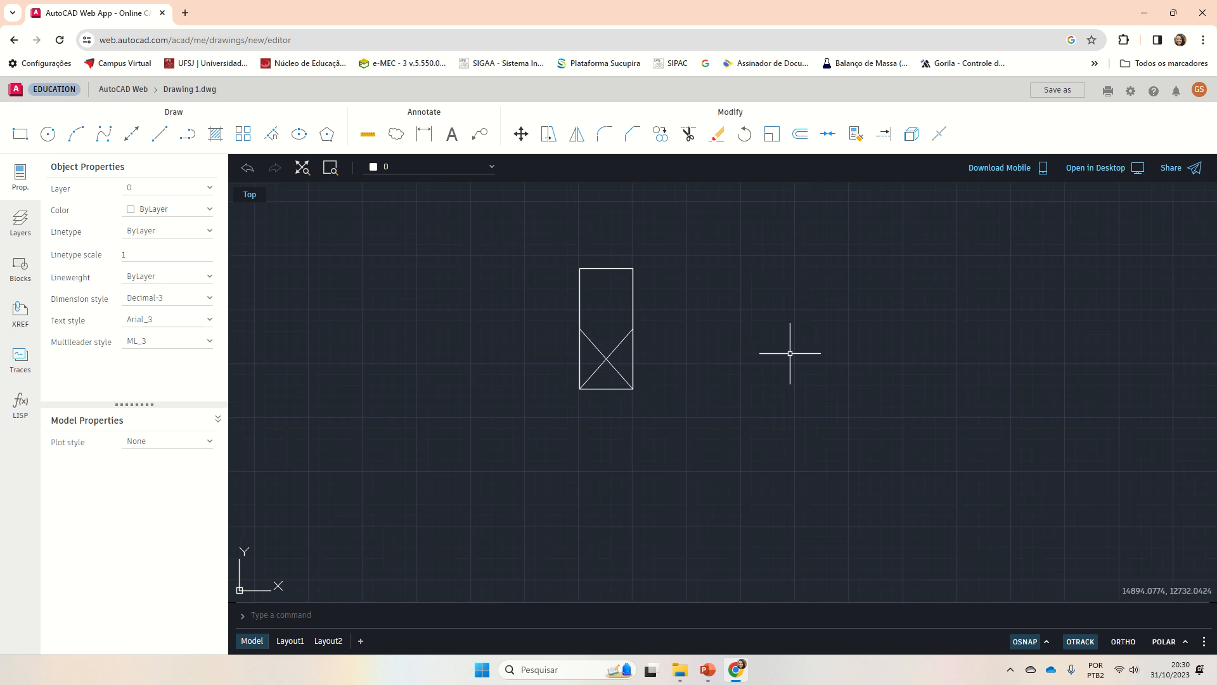
- Draw a horizontal line across the rectangle joining the upper ends of the two diagonals
click(187, 134)
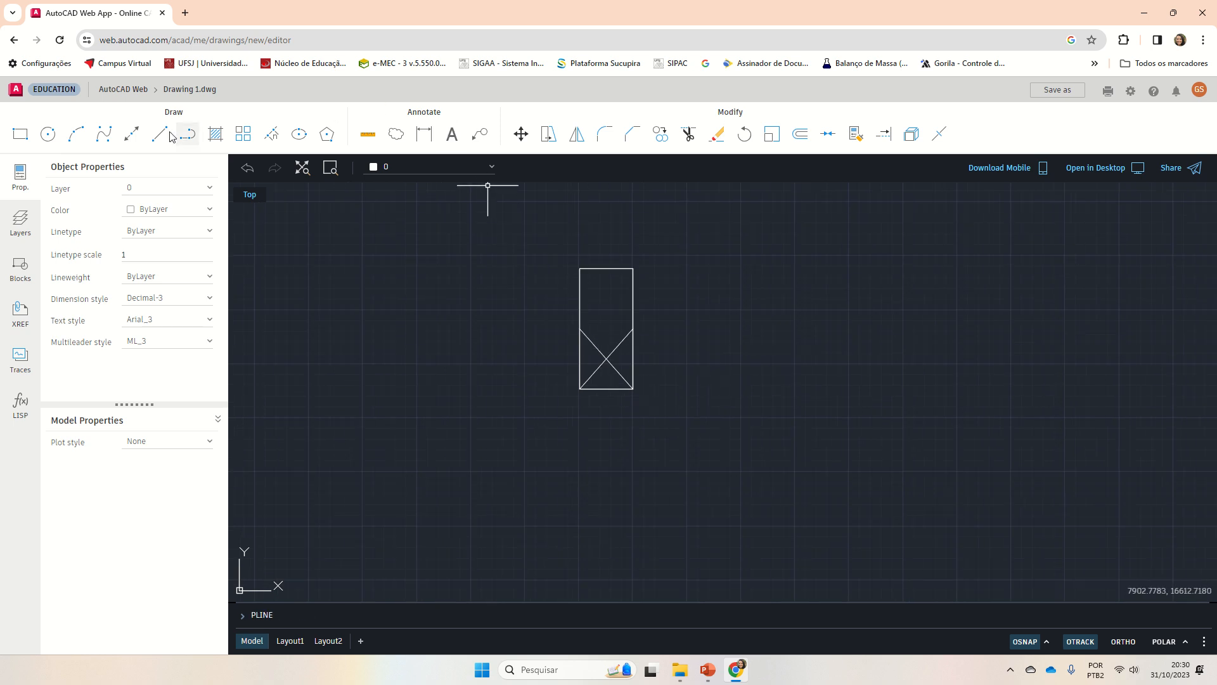
click(159, 134)
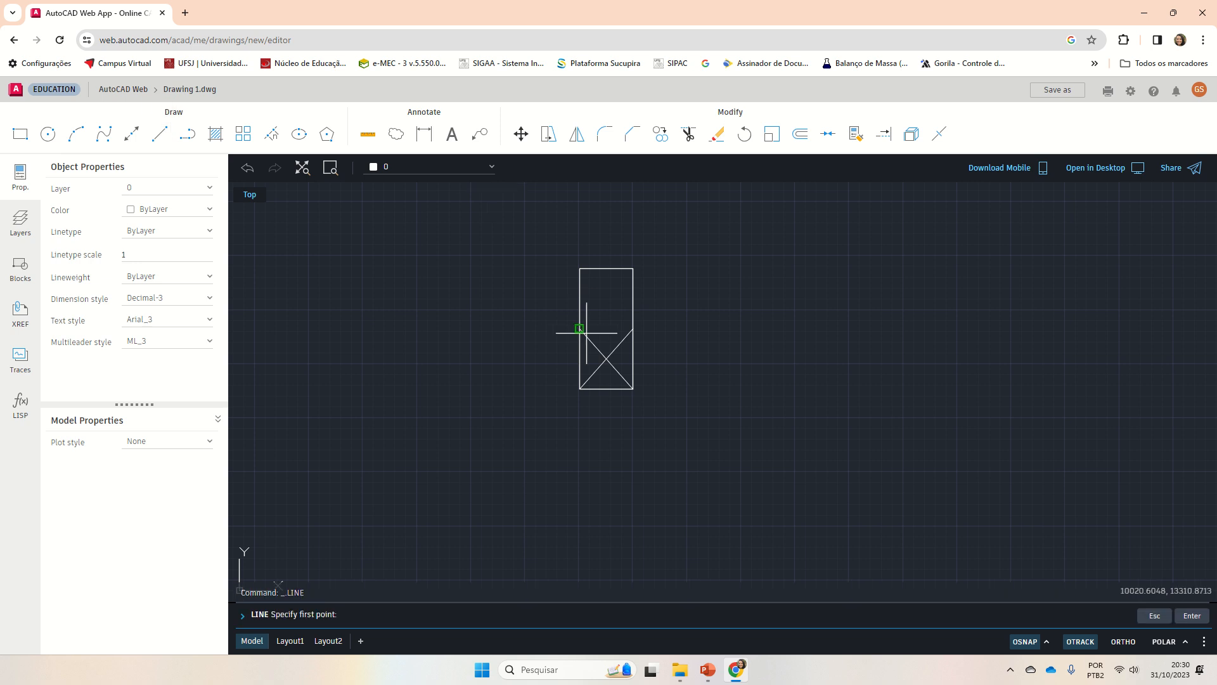
click(579, 328)
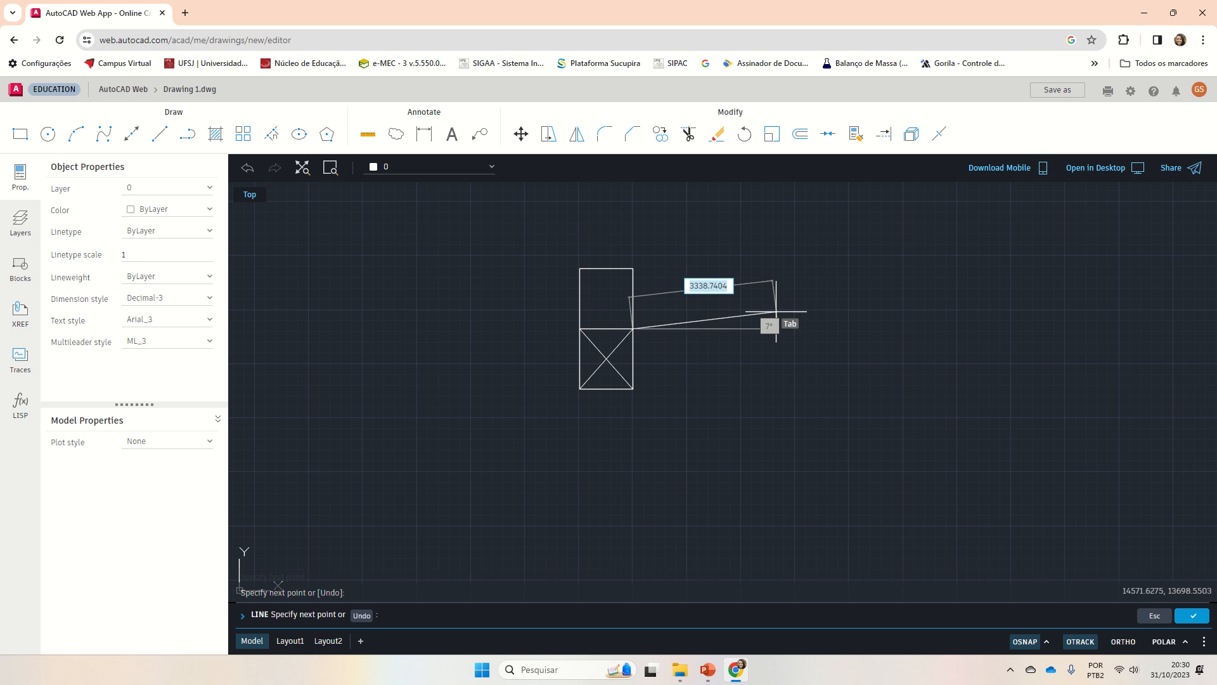
key(Escape)
key(Escape)
key(Escape)
scroll(565, 428, up, 1)
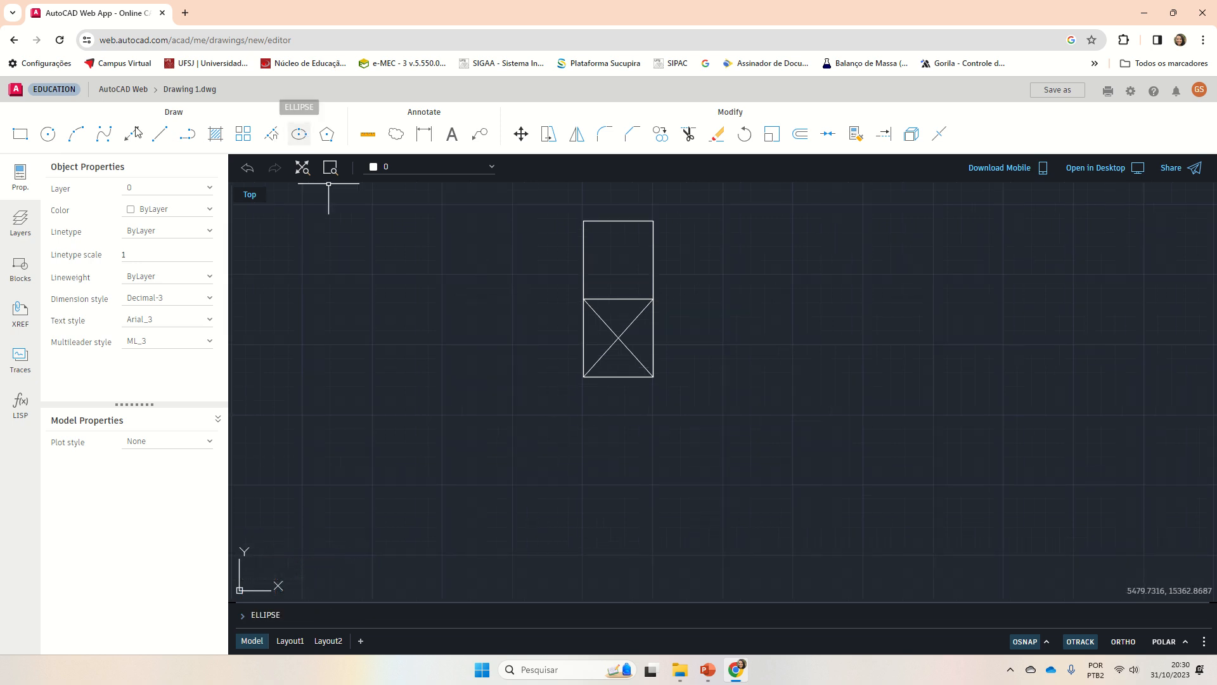
click(618, 337)
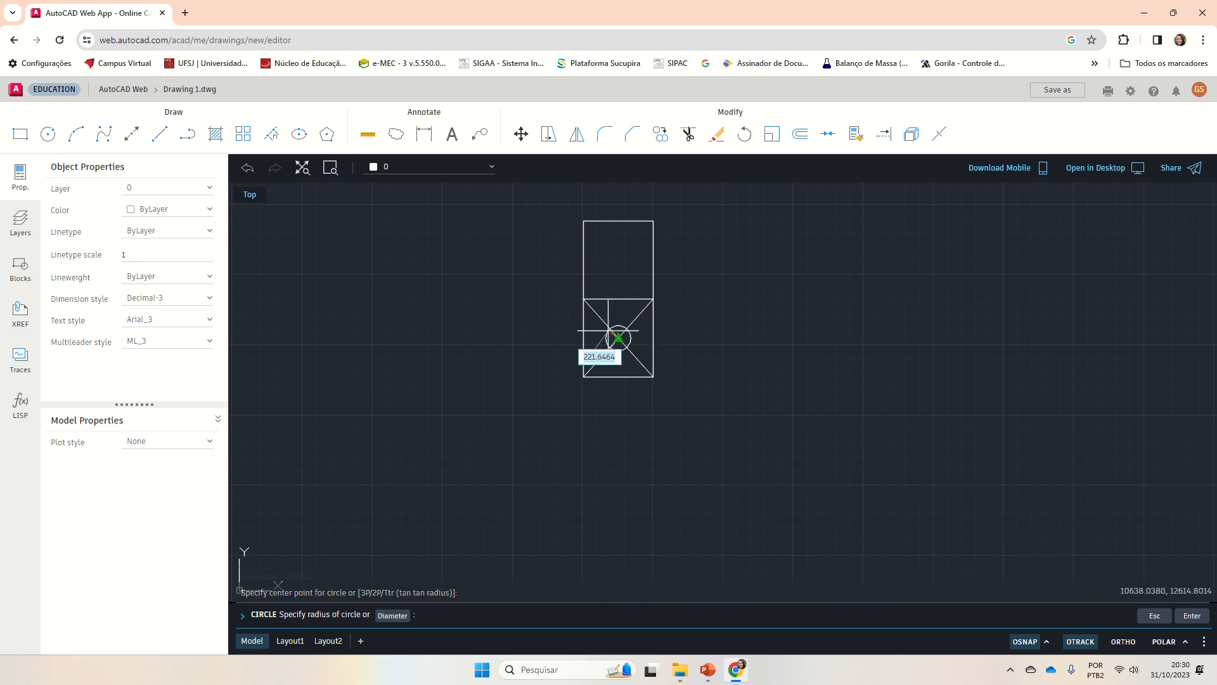
click(606, 329)
key(Escape)
key(Escape)
key(Escape)
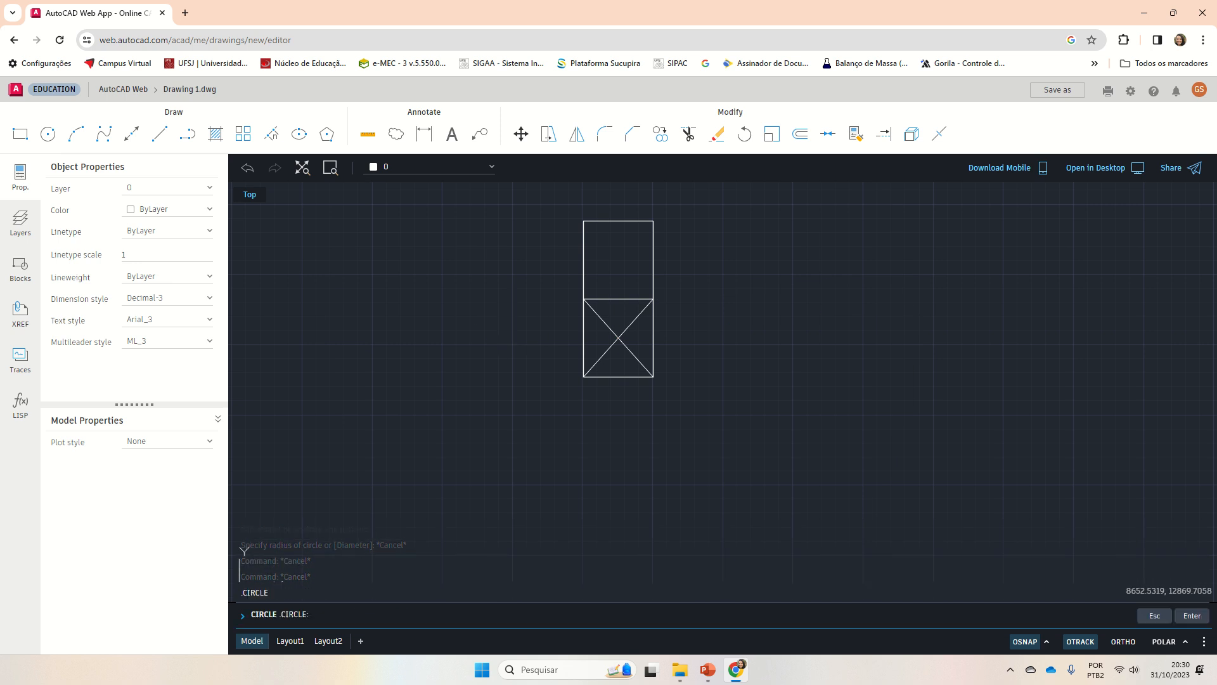
- Draw a circle with a radius of about 447 centred on the intersection of the two diagonals
key(Return)
click(618, 338)
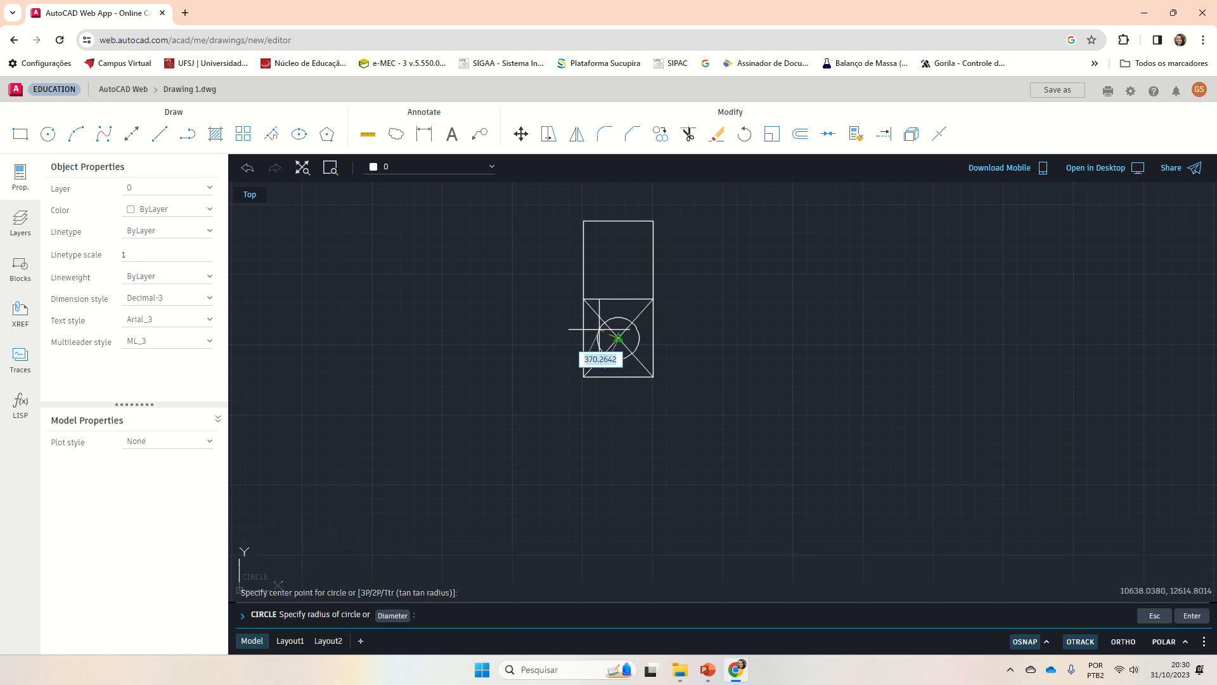
click(614, 343)
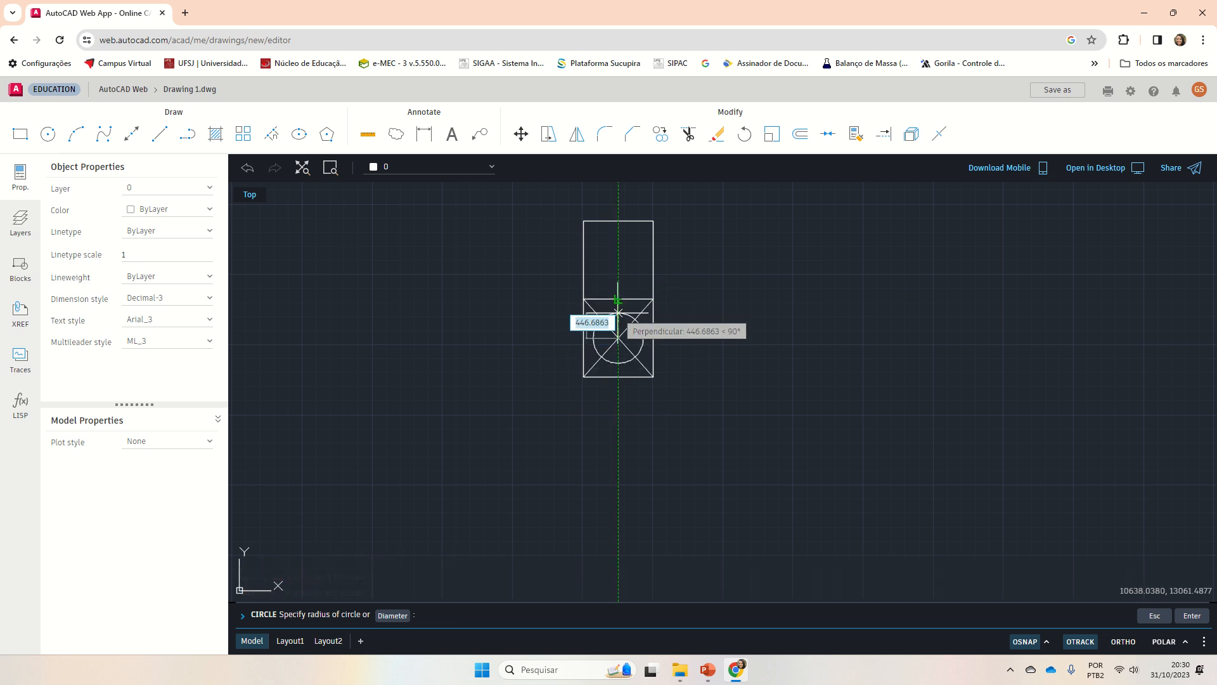
click(619, 313)
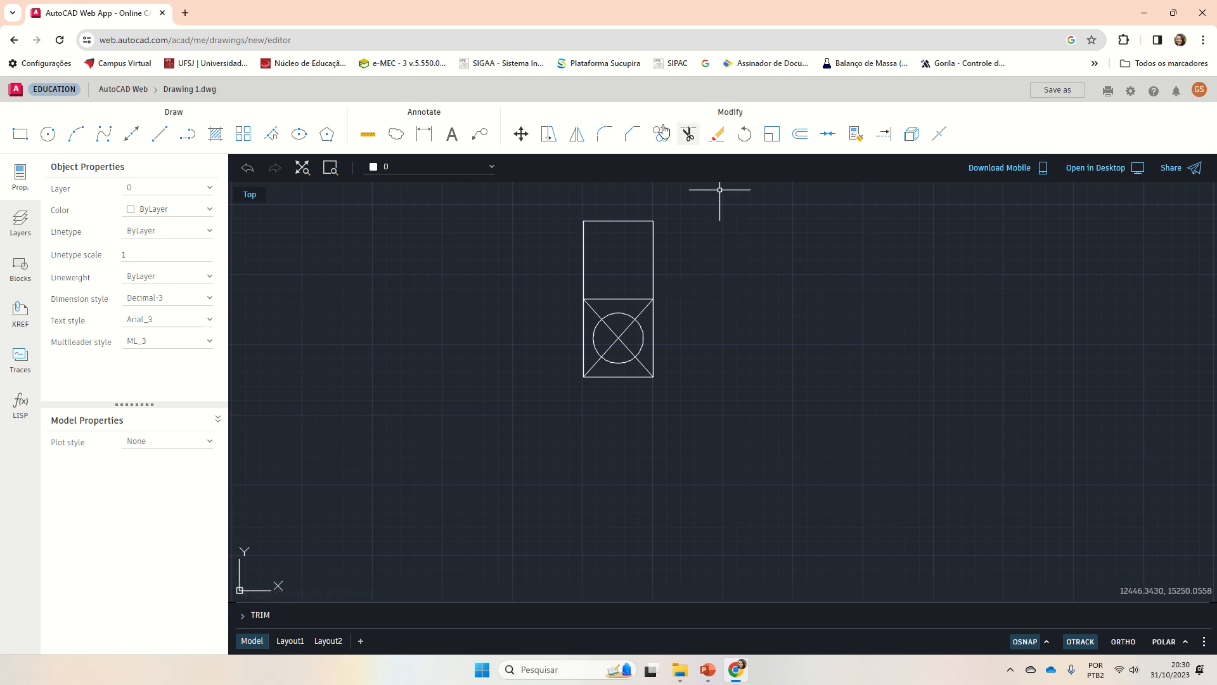
click(800, 135)
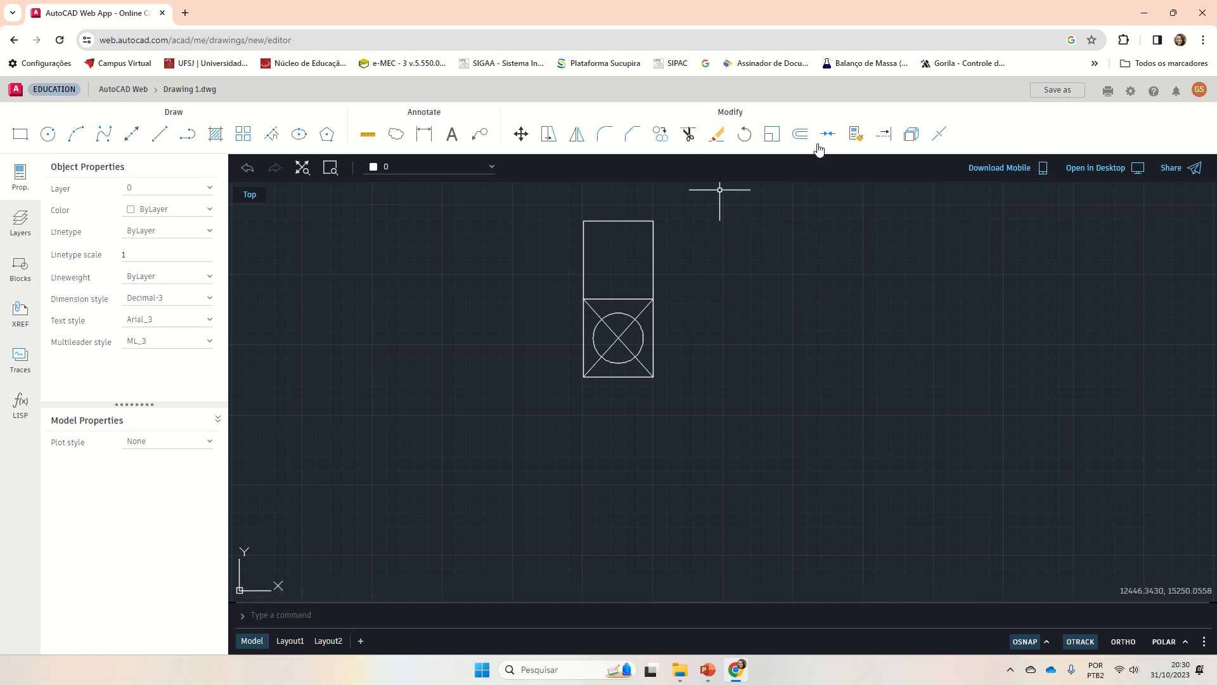
click(744, 134)
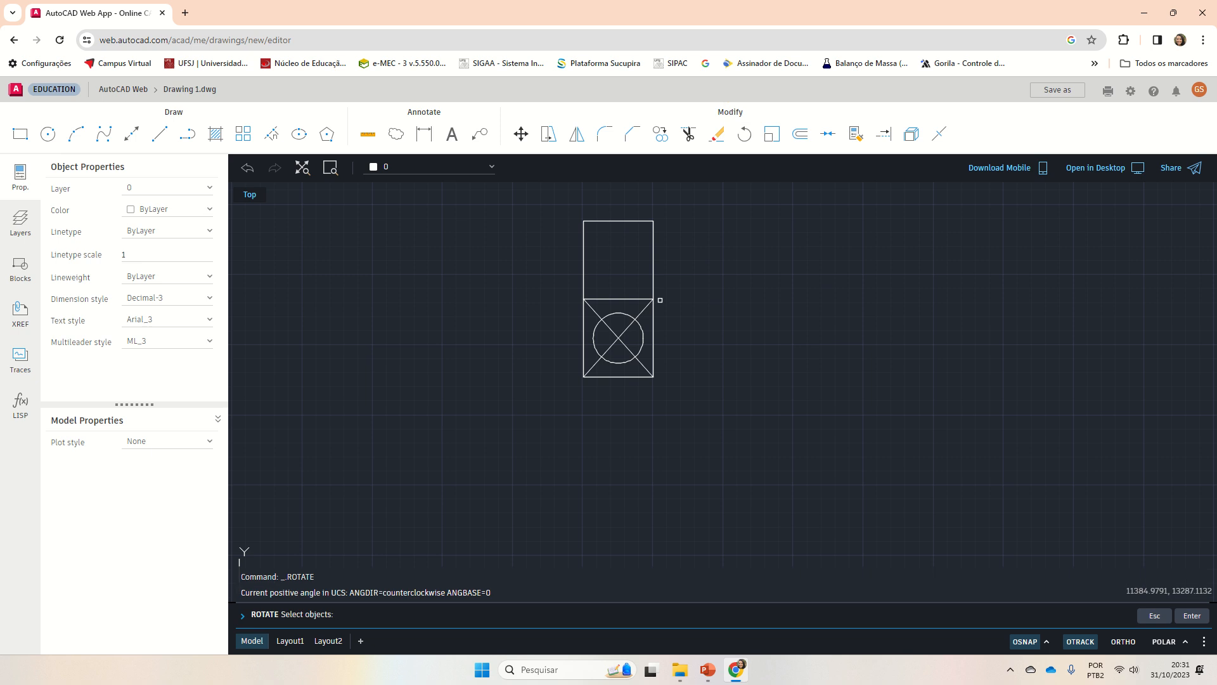
click(550, 296)
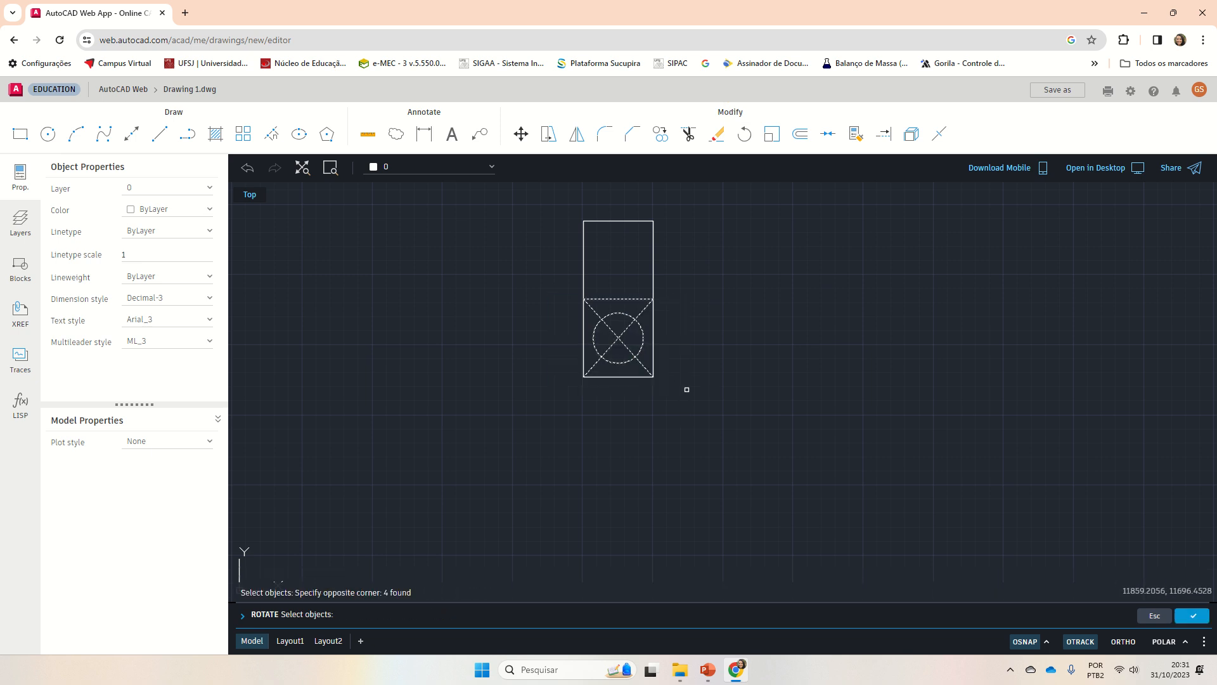
scroll(658, 408, up, 1)
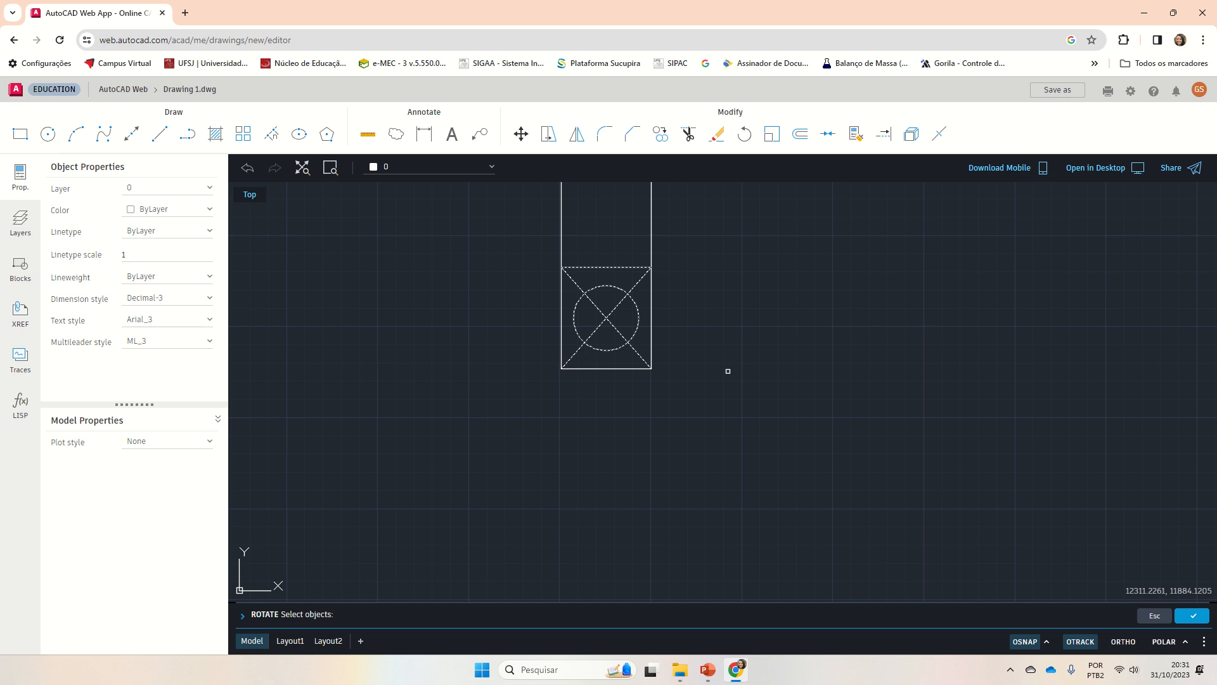
key(Return)
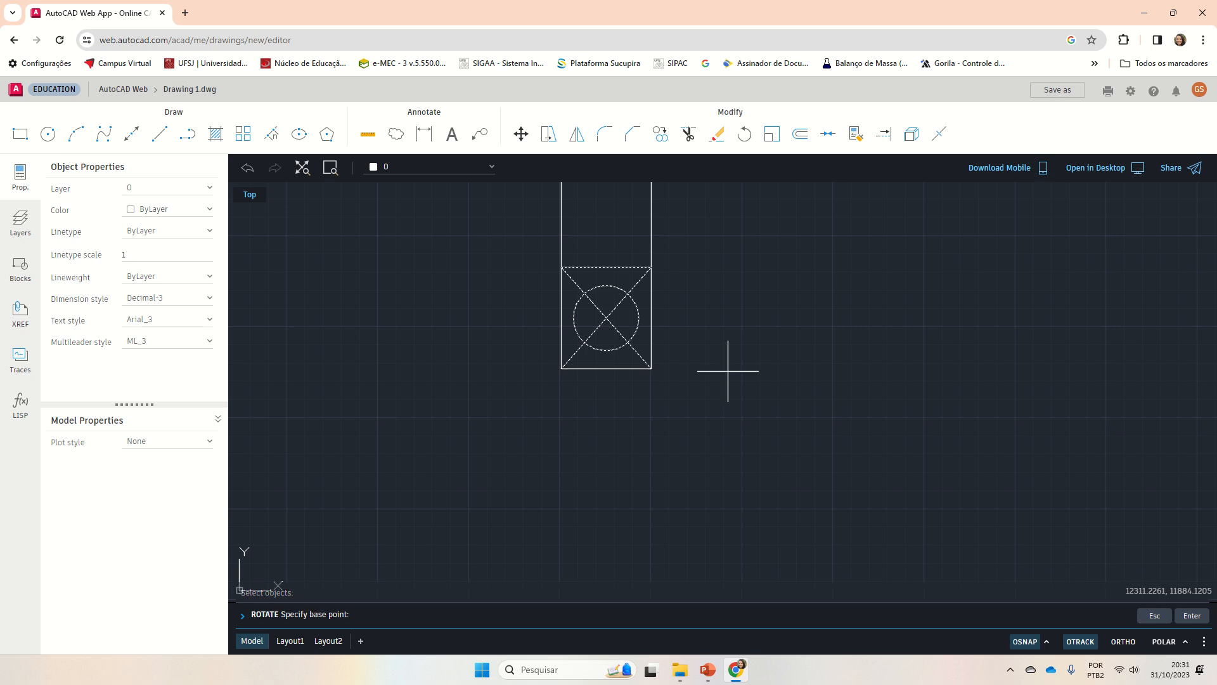
scroll(728, 371, up, 2)
scroll(728, 370, down, 3)
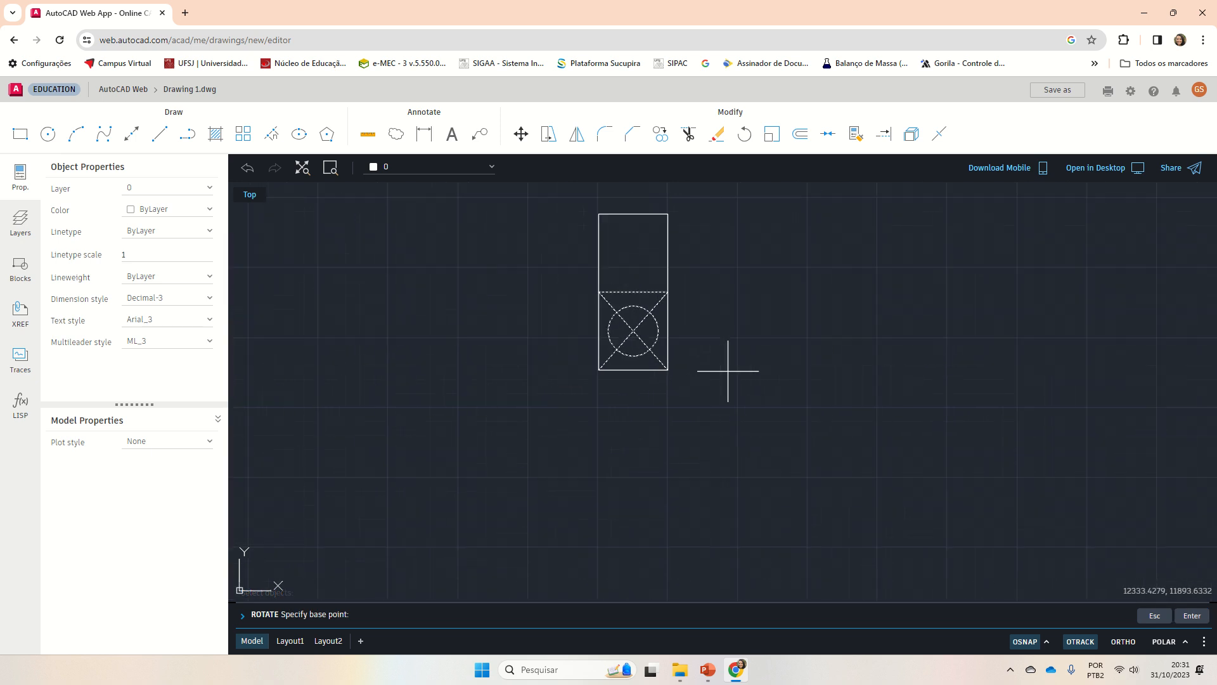
click(633, 330)
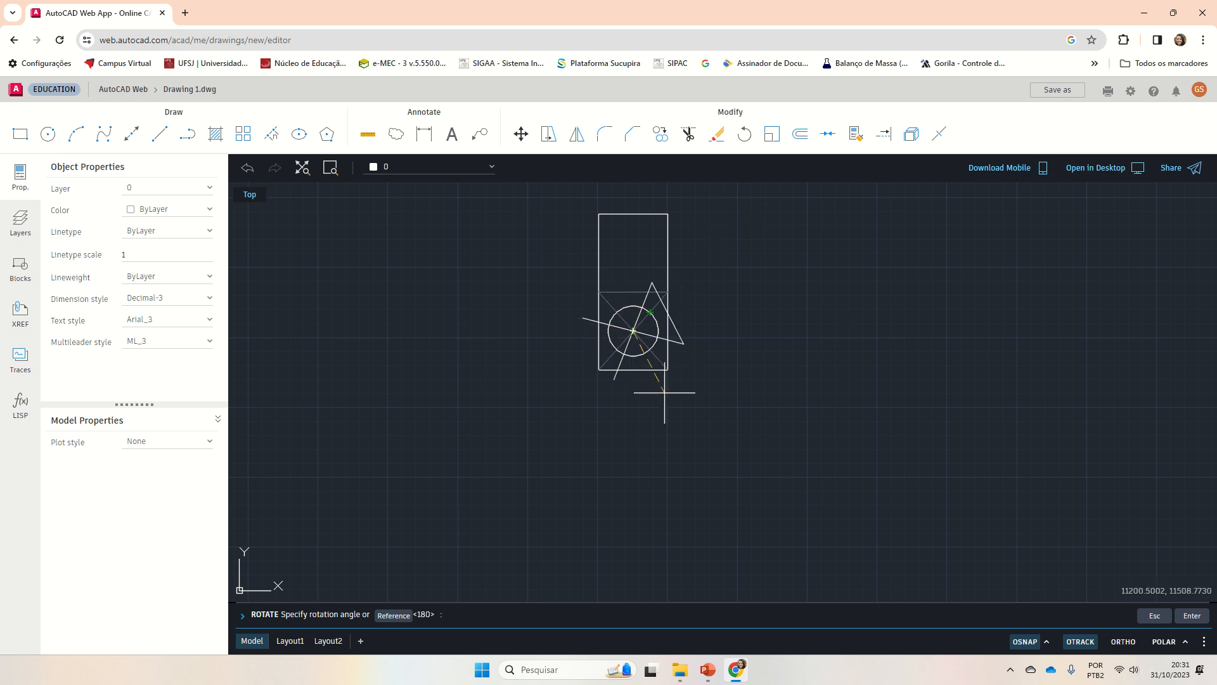
key(Escape)
key(Escape)
key(Escape)
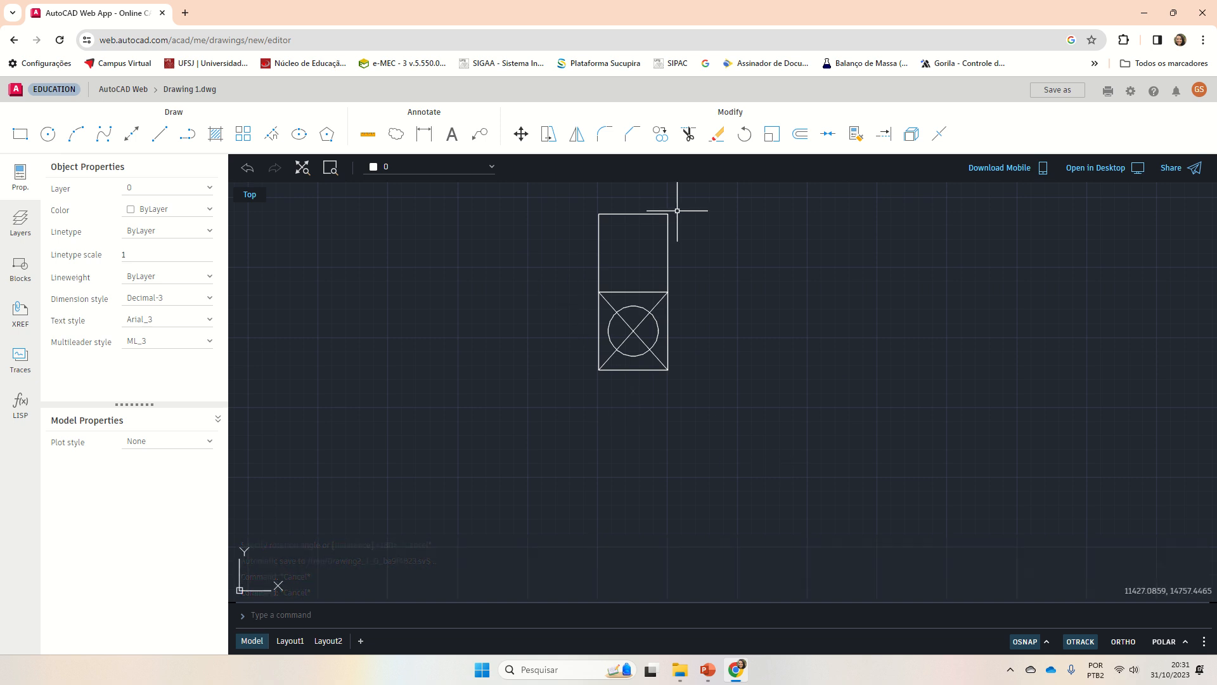
click(744, 133)
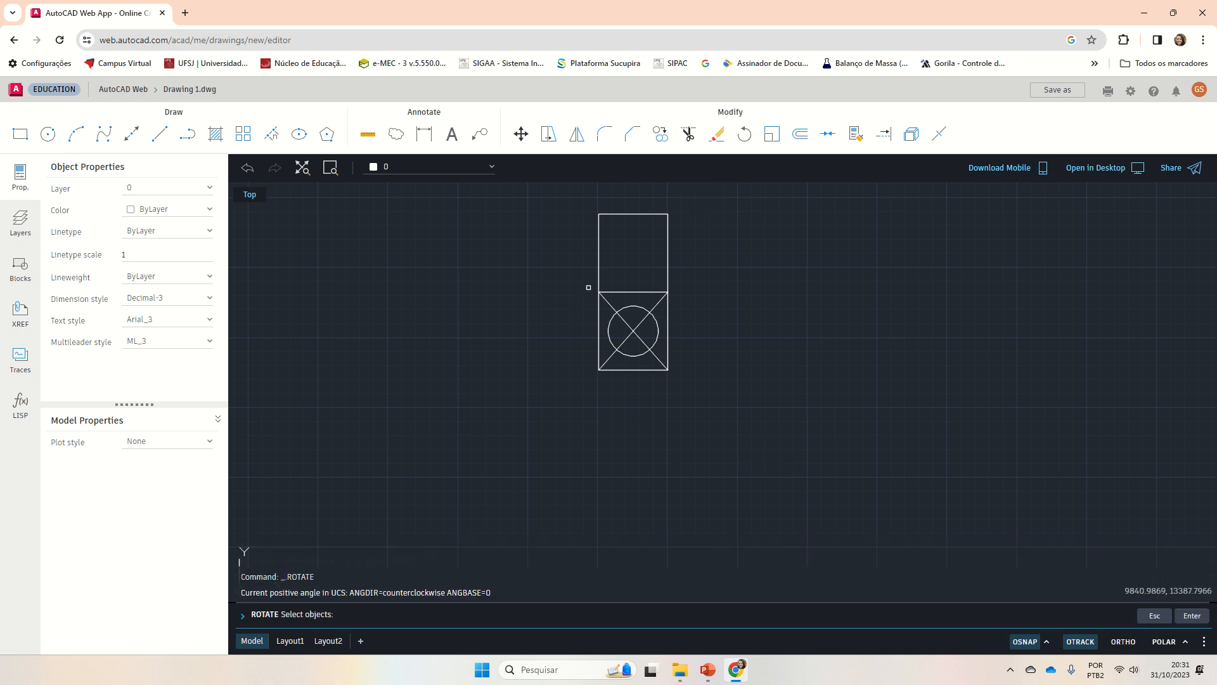
drag(570, 277, 732, 433)
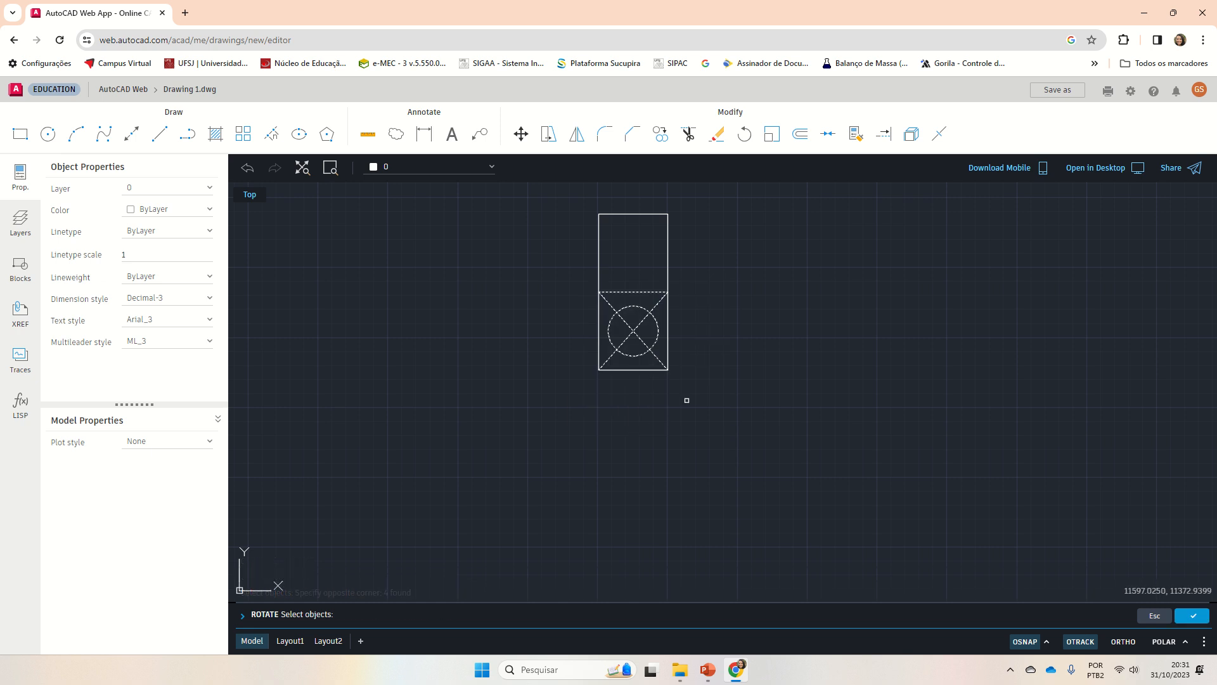
key(Return)
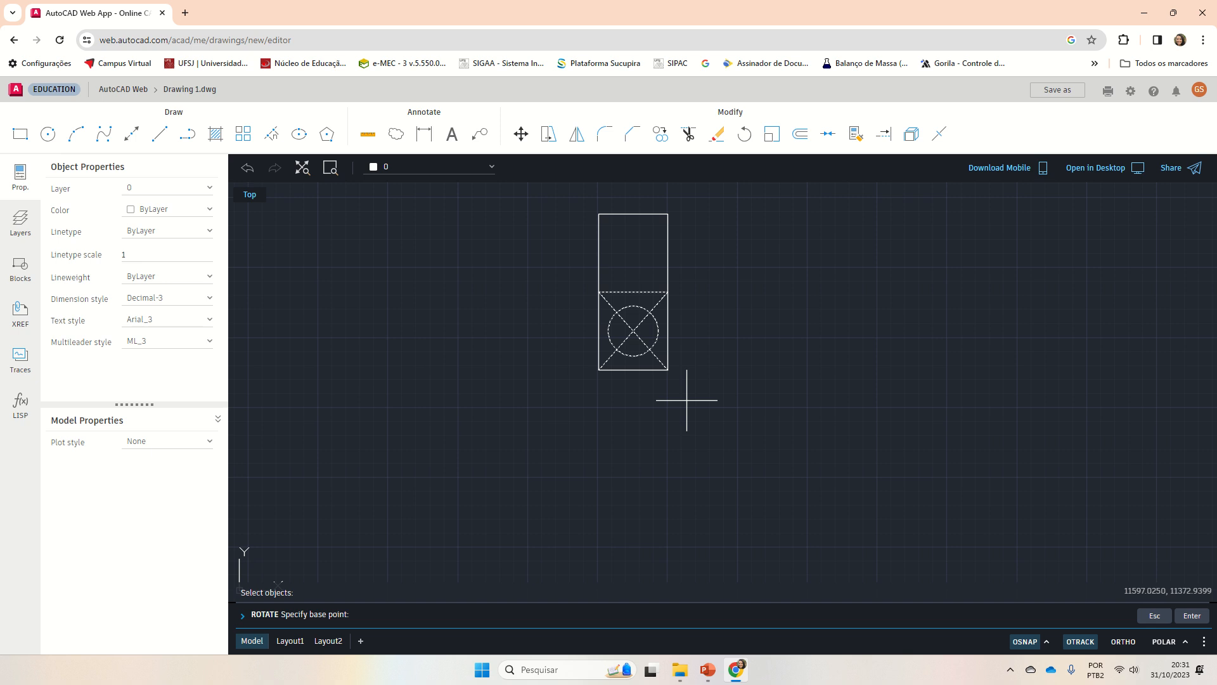
click(633, 215)
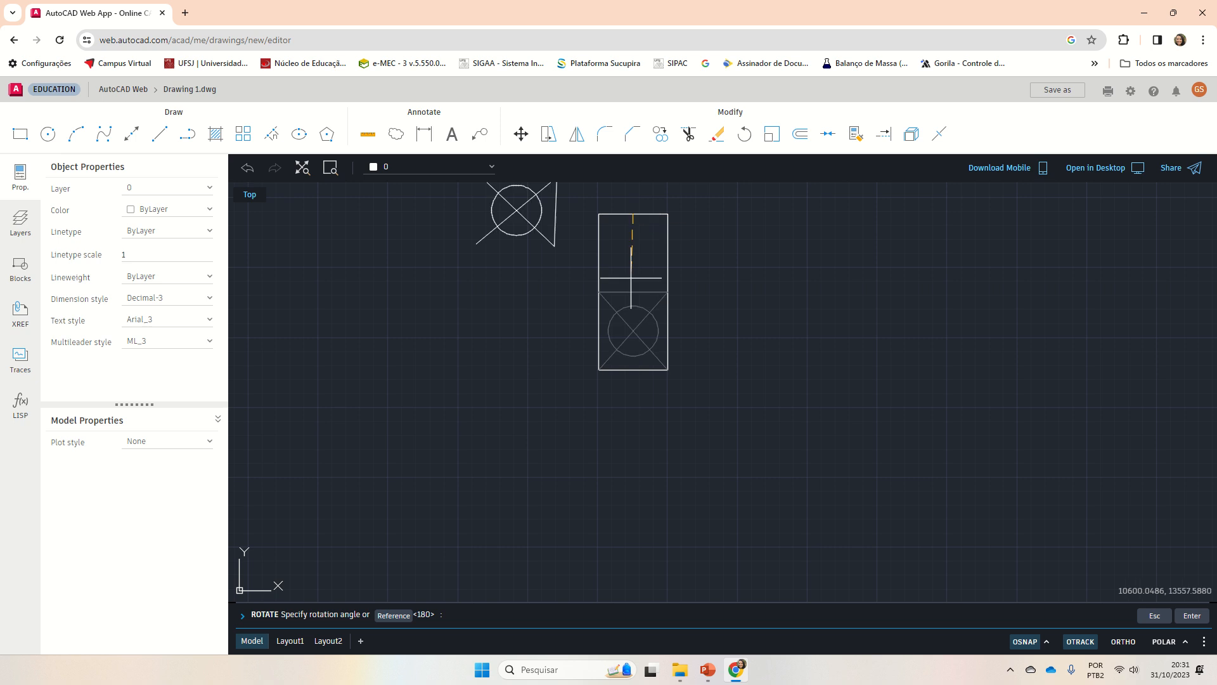
scroll(537, 315, down, 3)
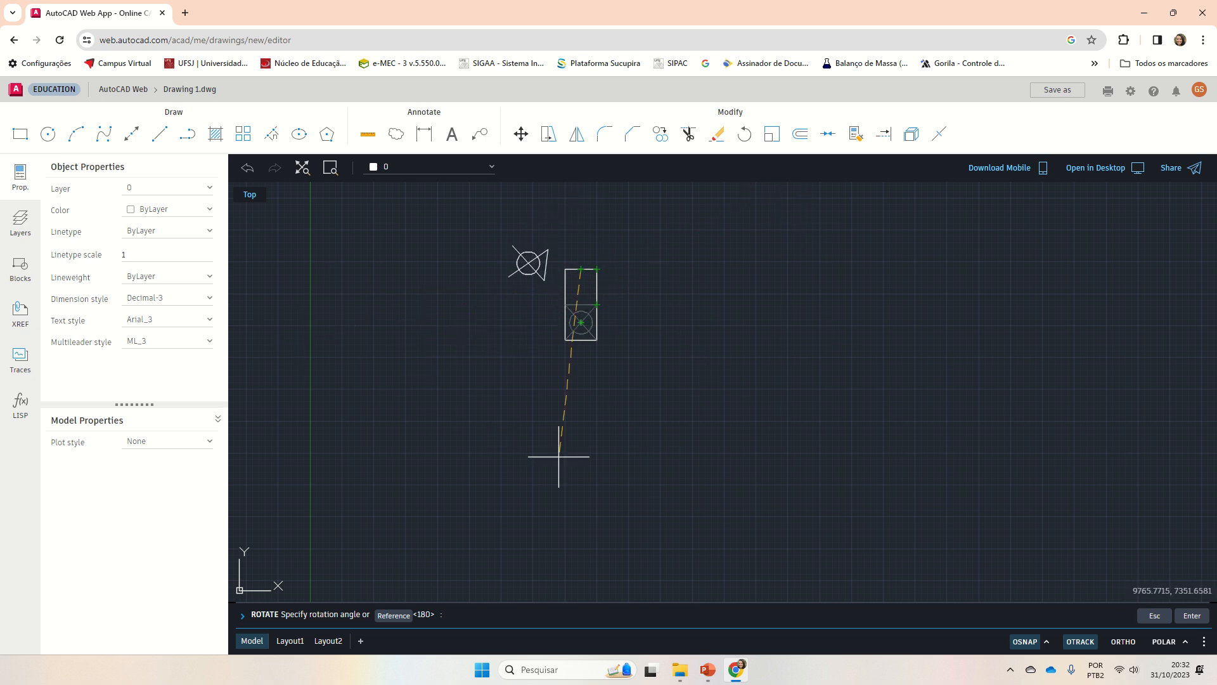
key(Escape)
key(Escape)
key(Escape)
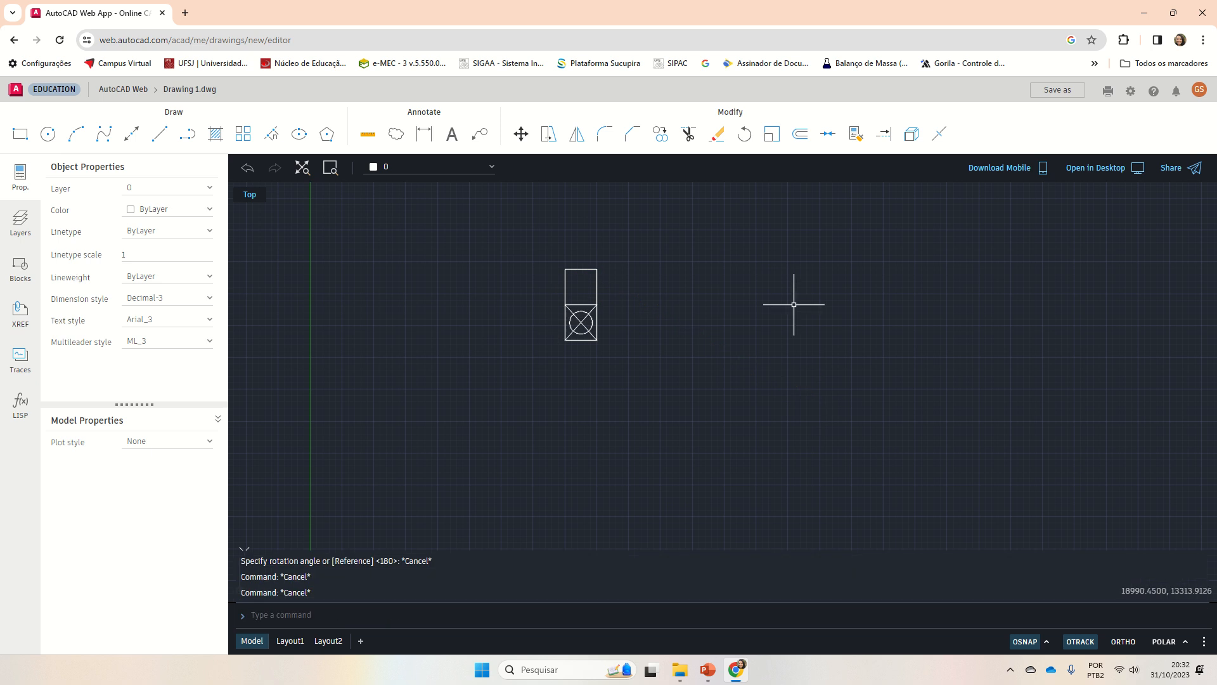
- Rotate the whole figure, including the rectangles, diagonals and circle, by 45 degrees about the upper rectangle's upper-left corner
scroll(599, 318, up, 2)
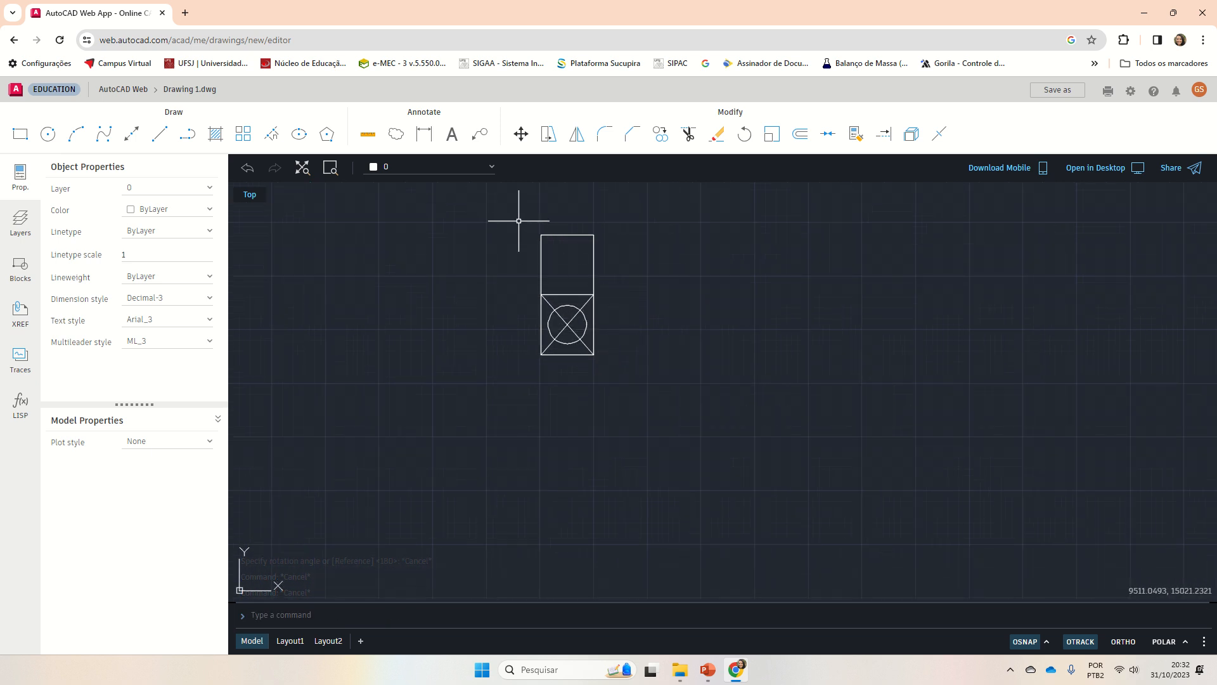
click(746, 133)
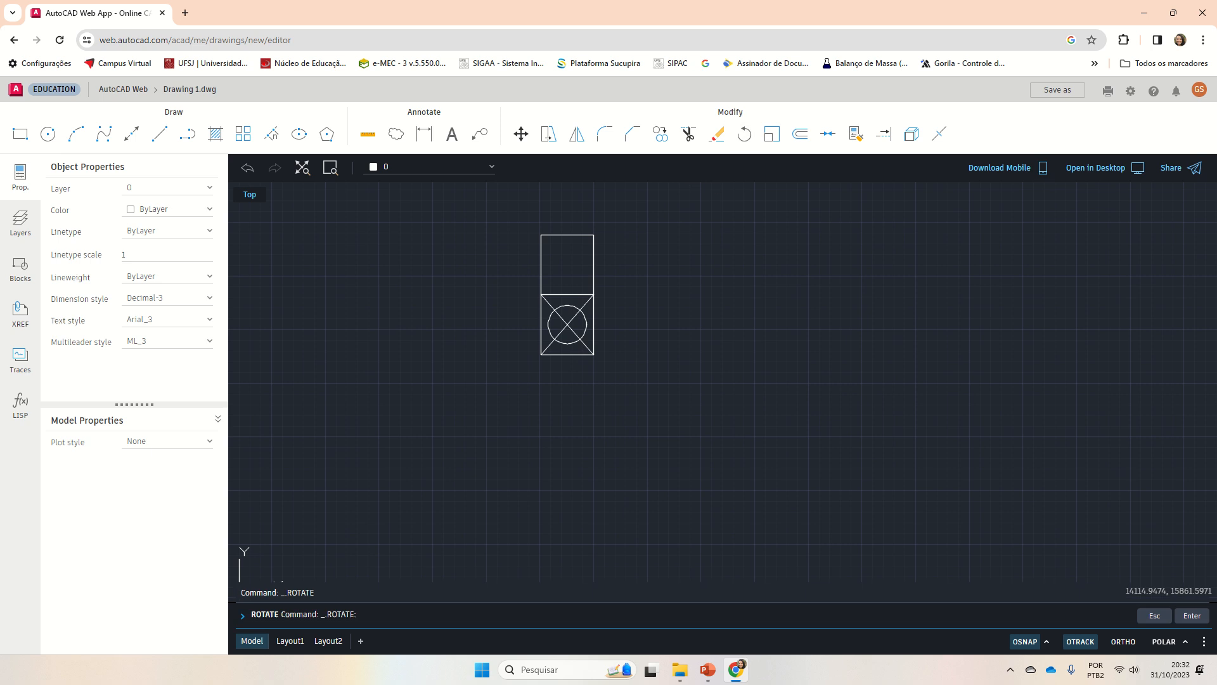
click(625, 192)
click(472, 401)
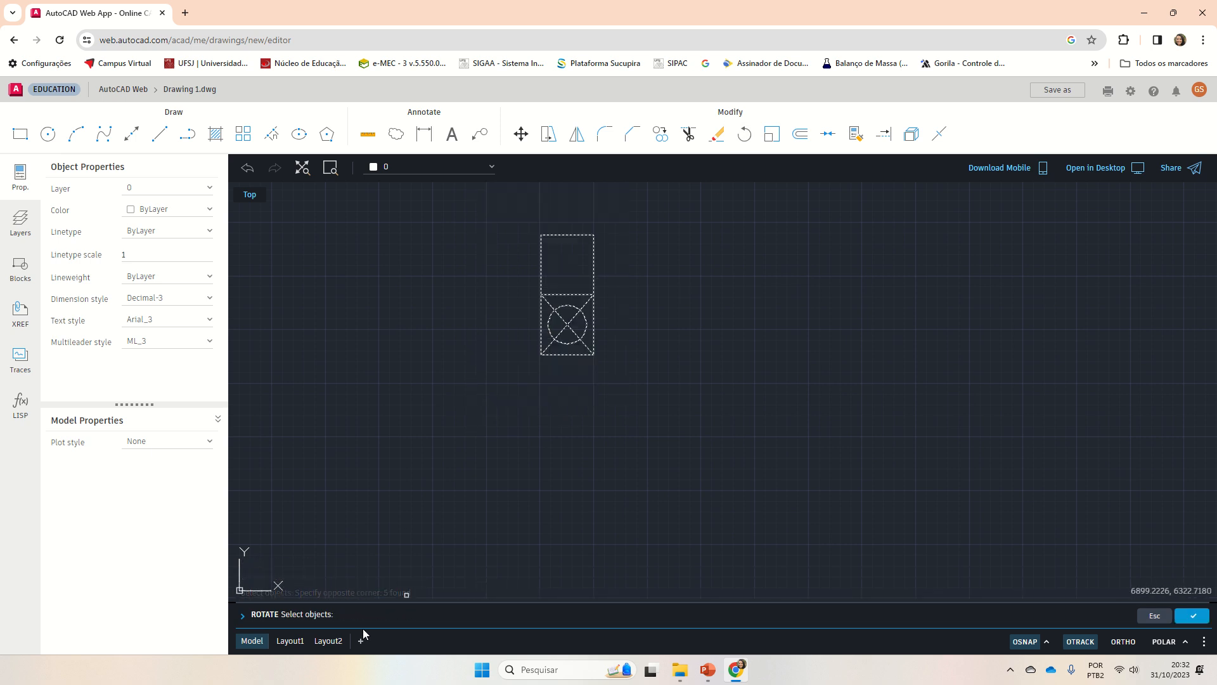
key(Return)
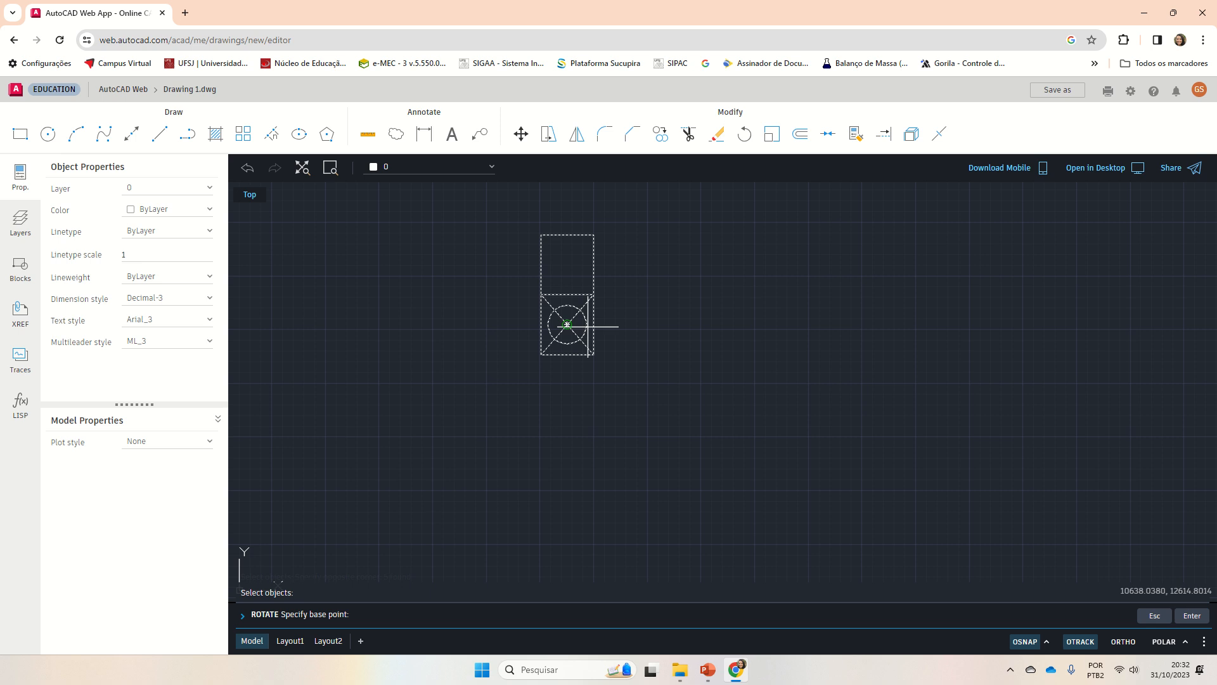
click(541, 234)
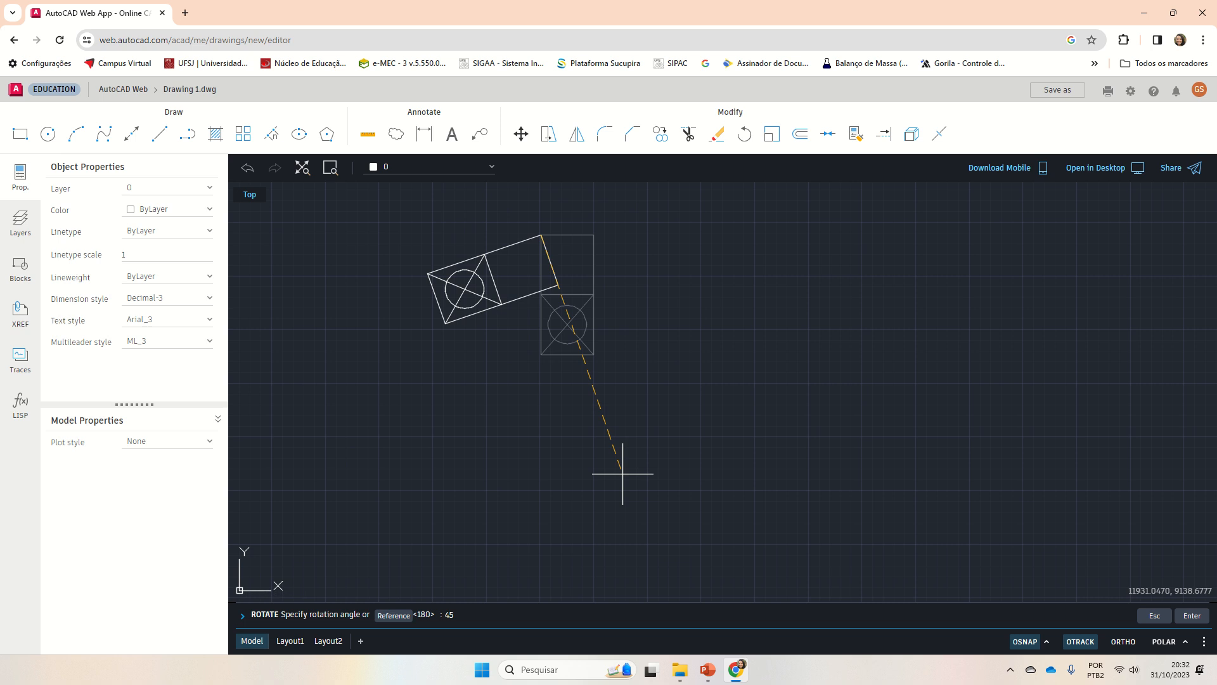
text(45)
key(Return)
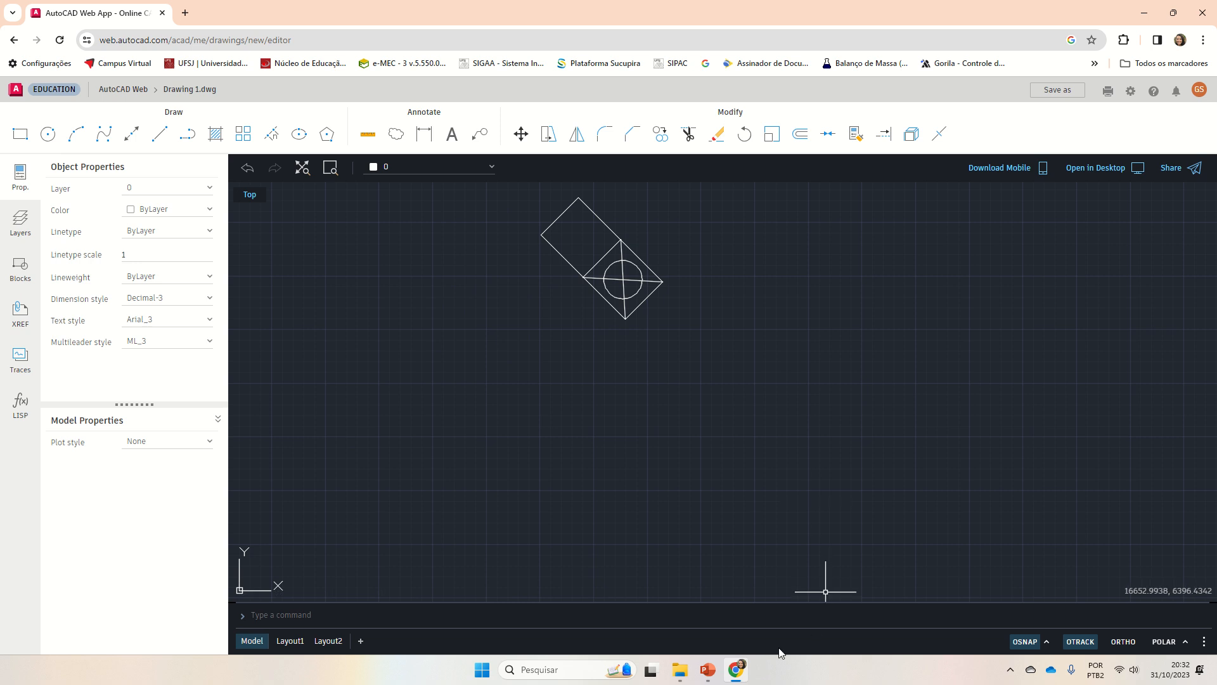
- Switch to the PowerPoint presentation, advance to the TRIM command slide, and return to AutoCAD Web
click(707, 670)
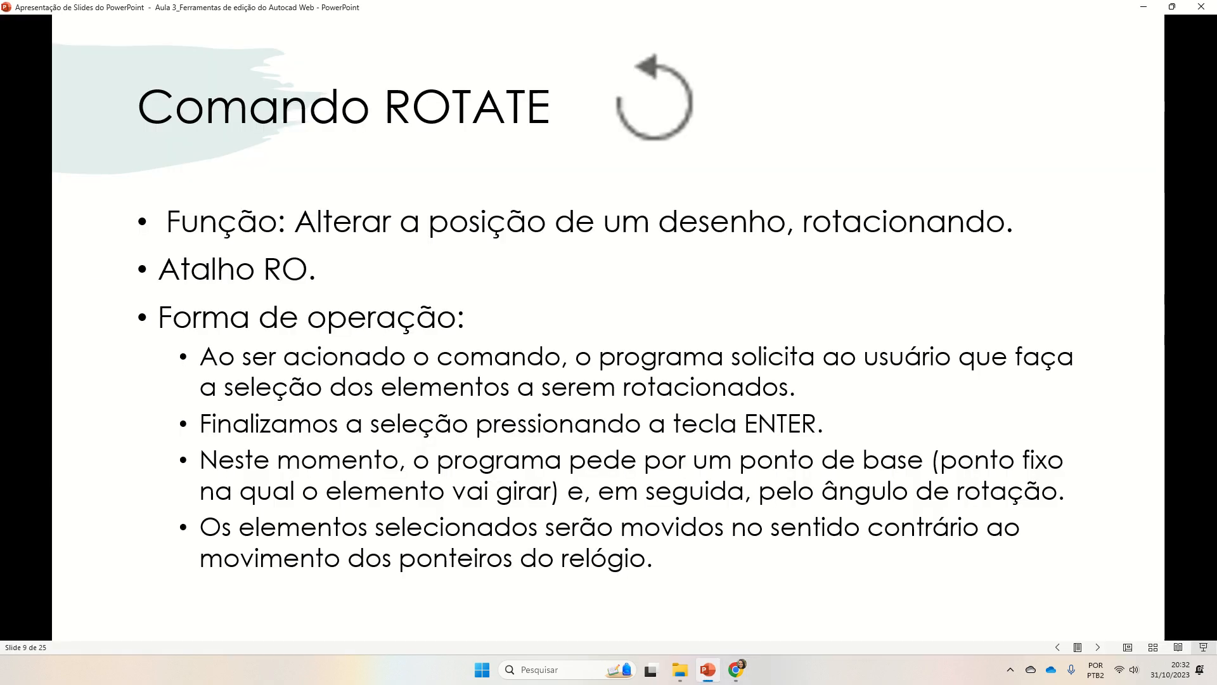
key(Right)
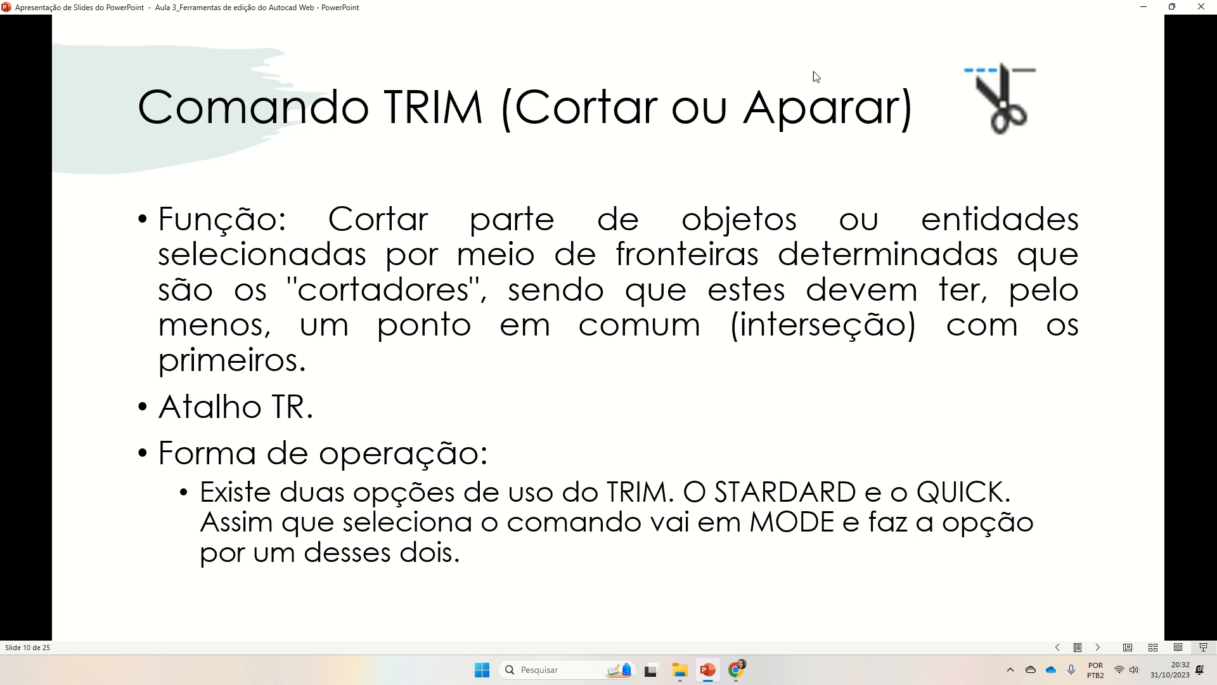
click(742, 674)
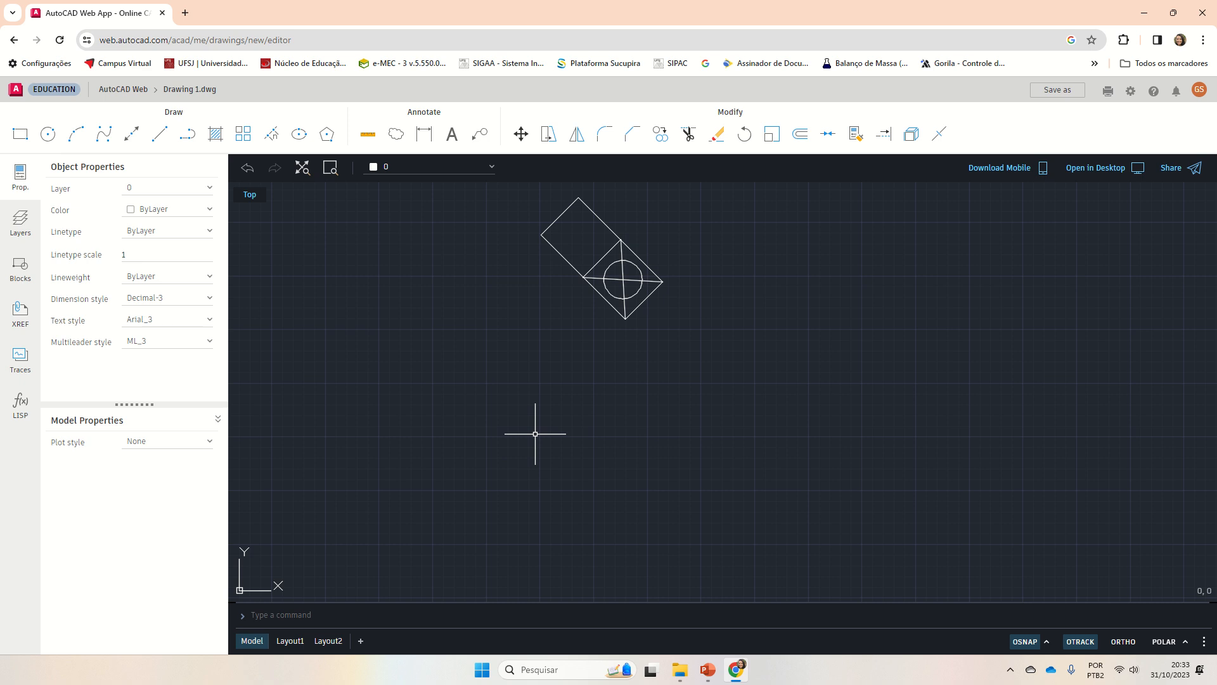
- Draw a four-line rectangle below the rotated figure, with an upper line about 12543 long that overhangs the left vertical side
click(159, 134)
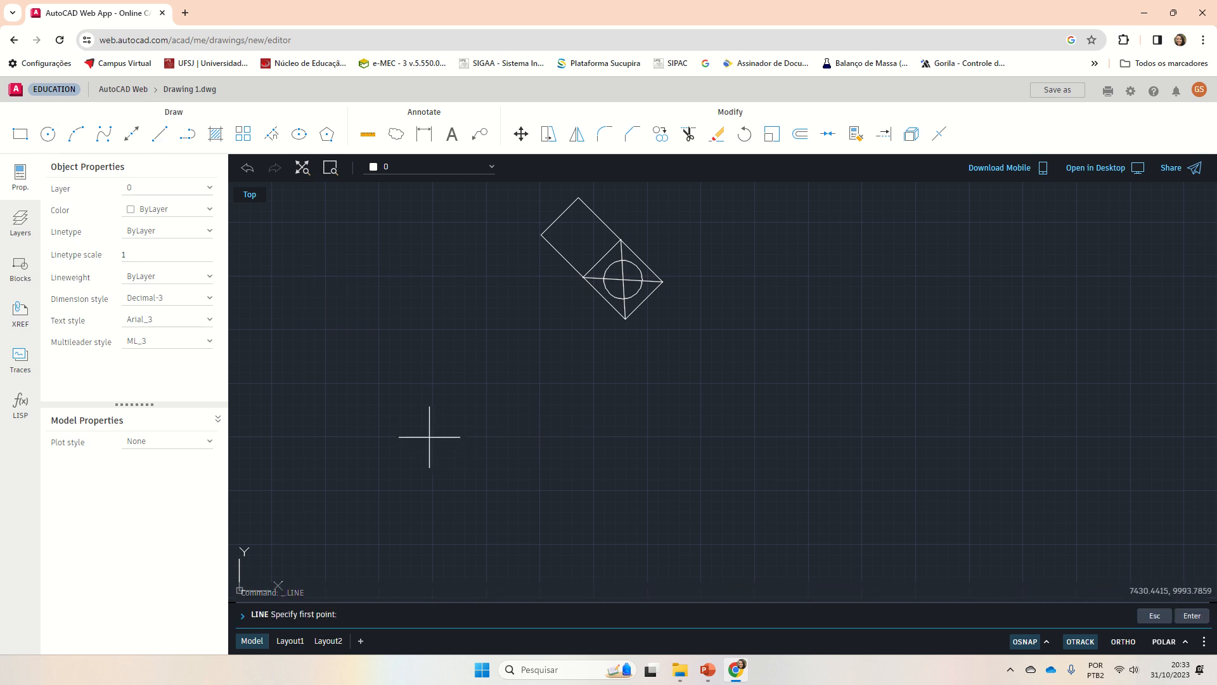
click(430, 436)
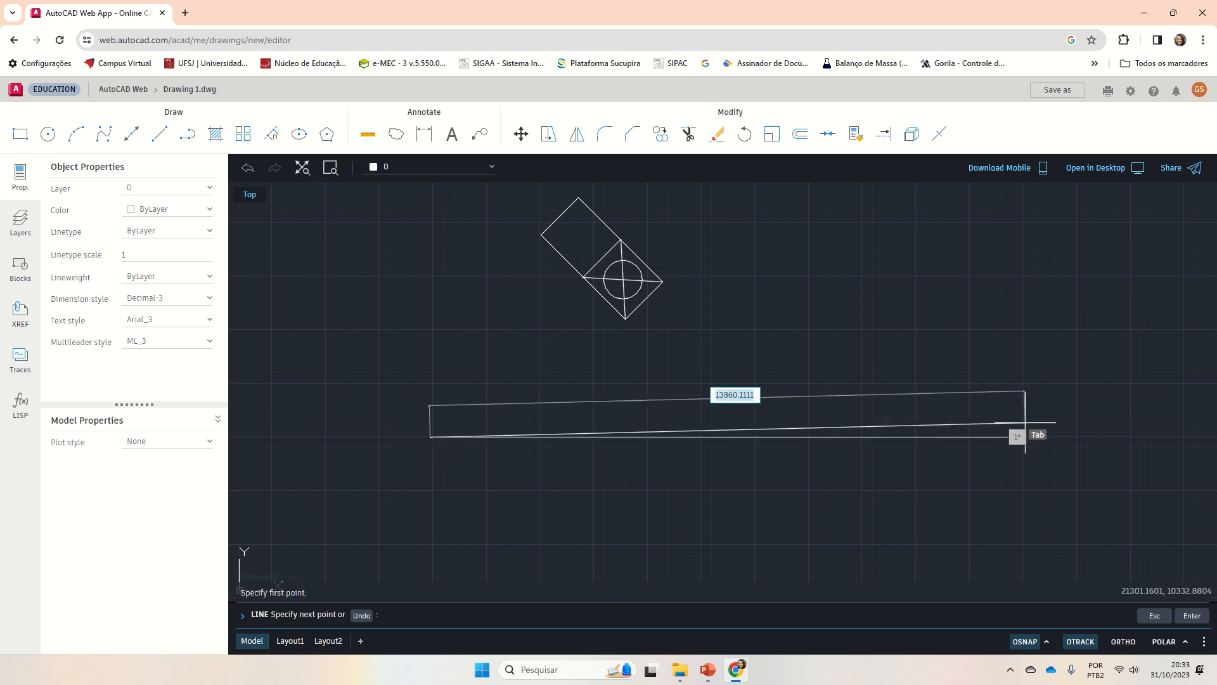
click(969, 435)
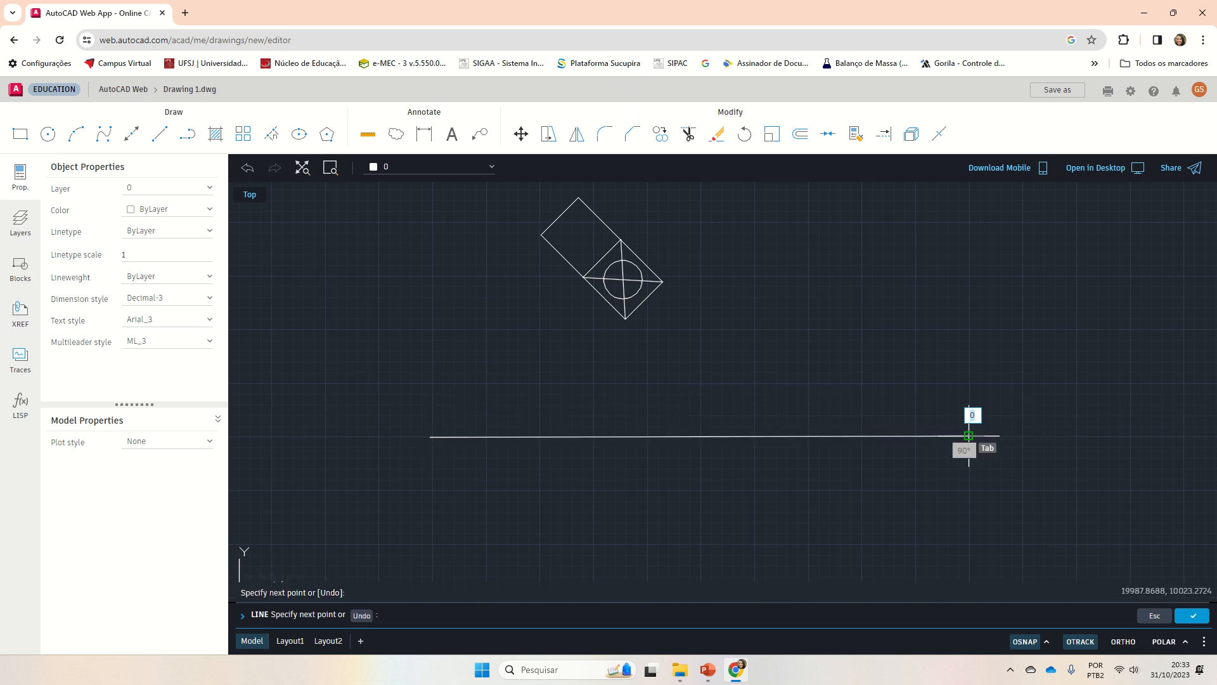
click(971, 542)
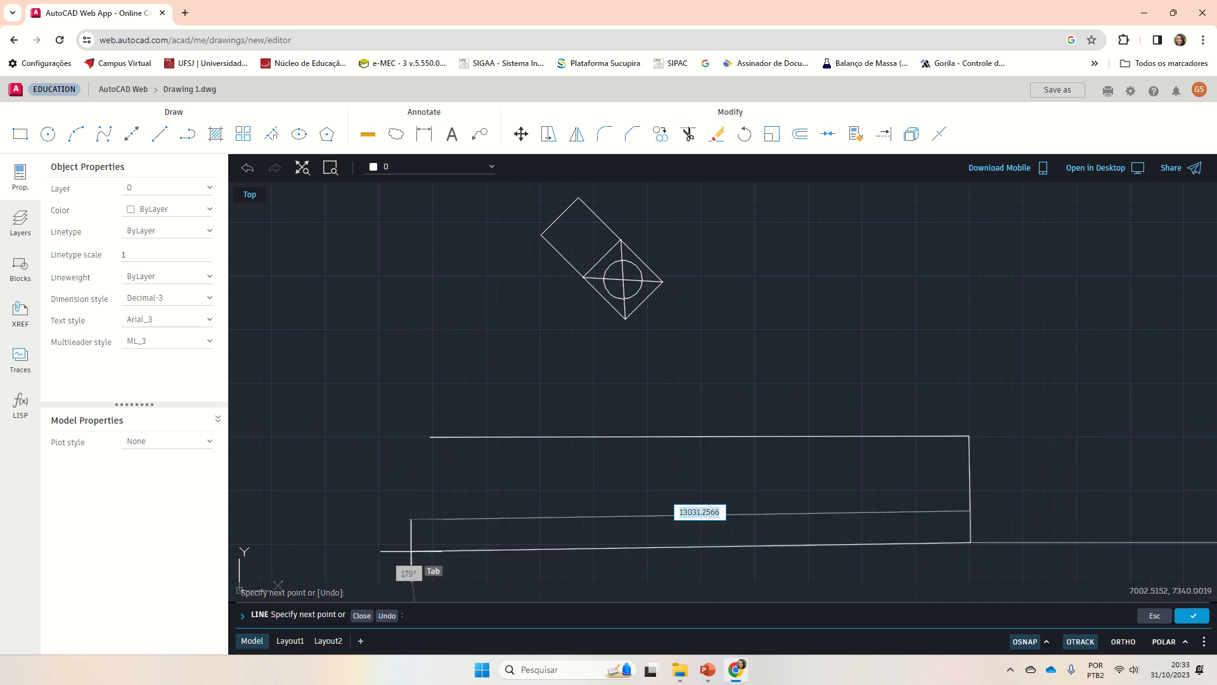
click(489, 544)
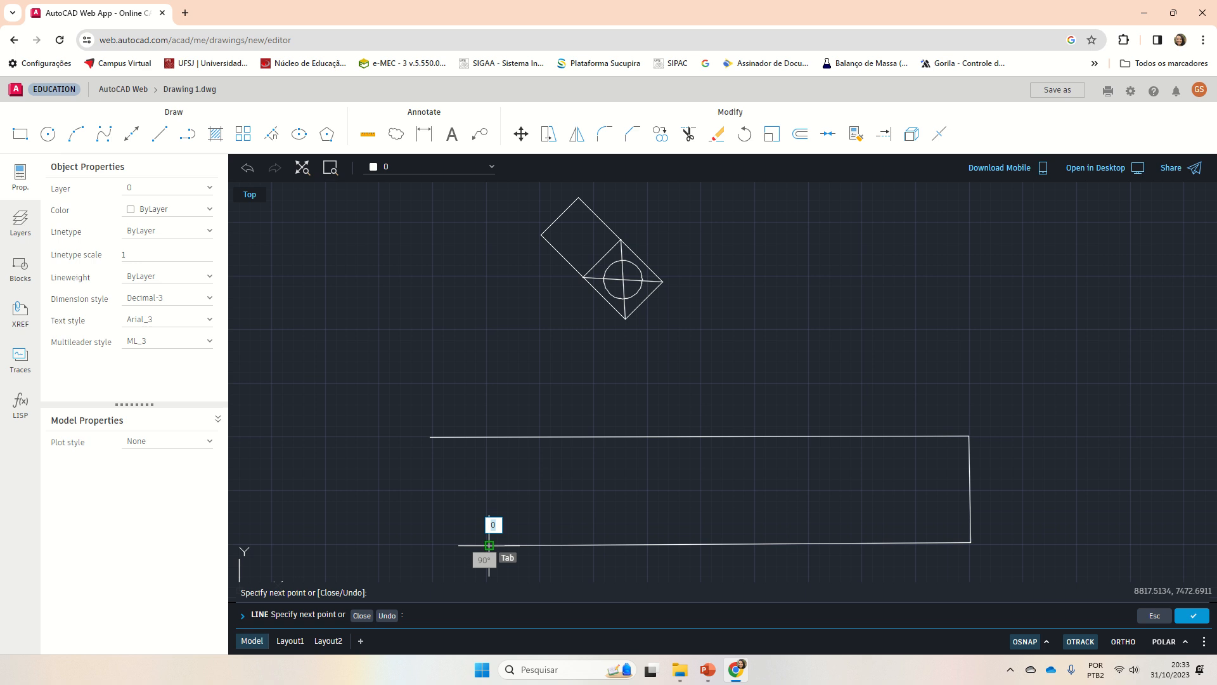
click(488, 437)
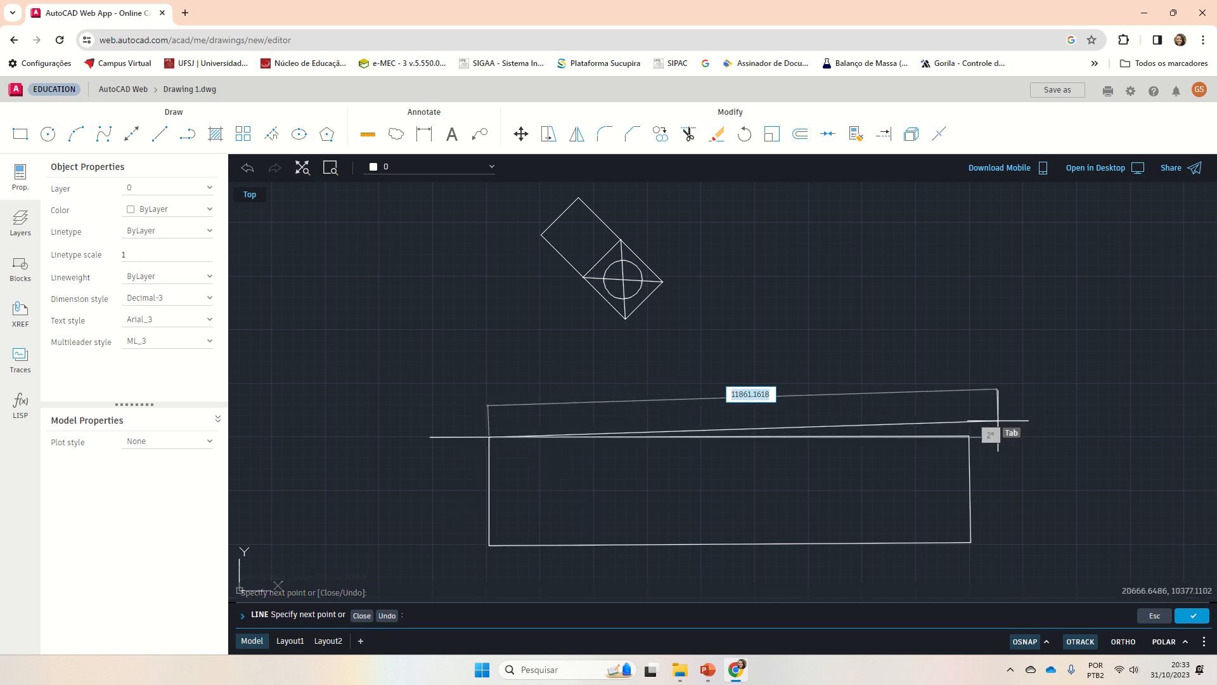
key(Escape)
key(Escape)
key(Escape)
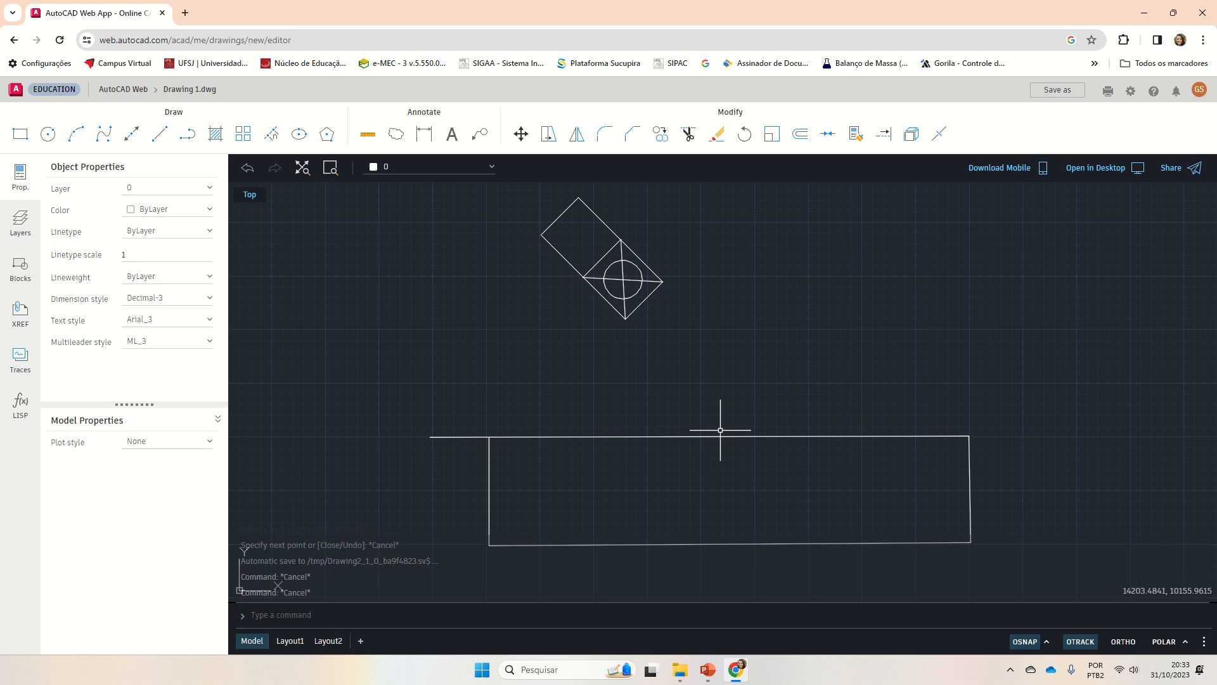
- Delete the overhanging upper line of the four-line rectangle and undo the deletion
scroll(601, 518, down, 2)
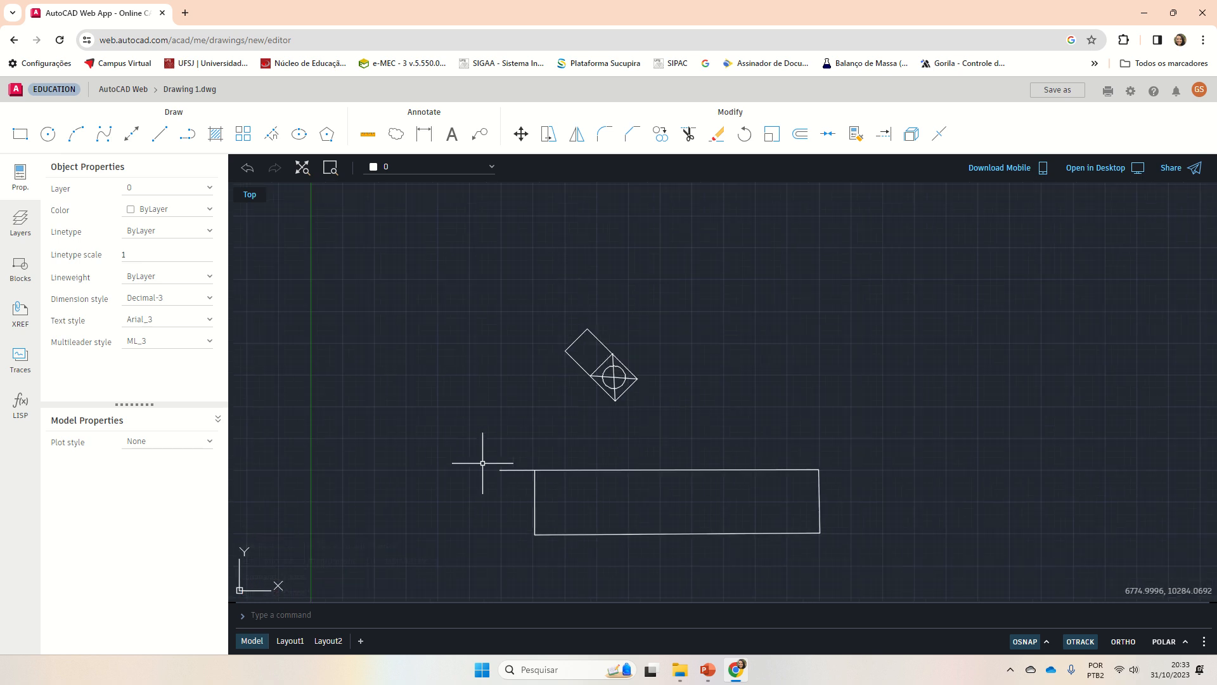
click(513, 469)
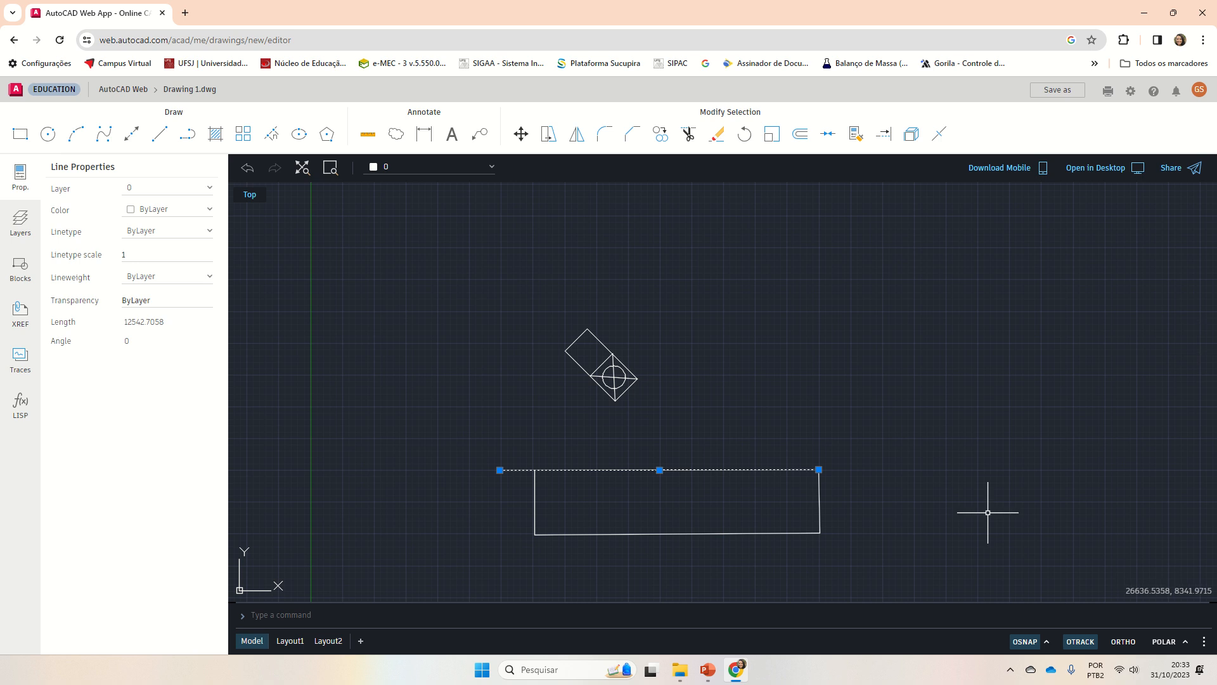
key(Delete)
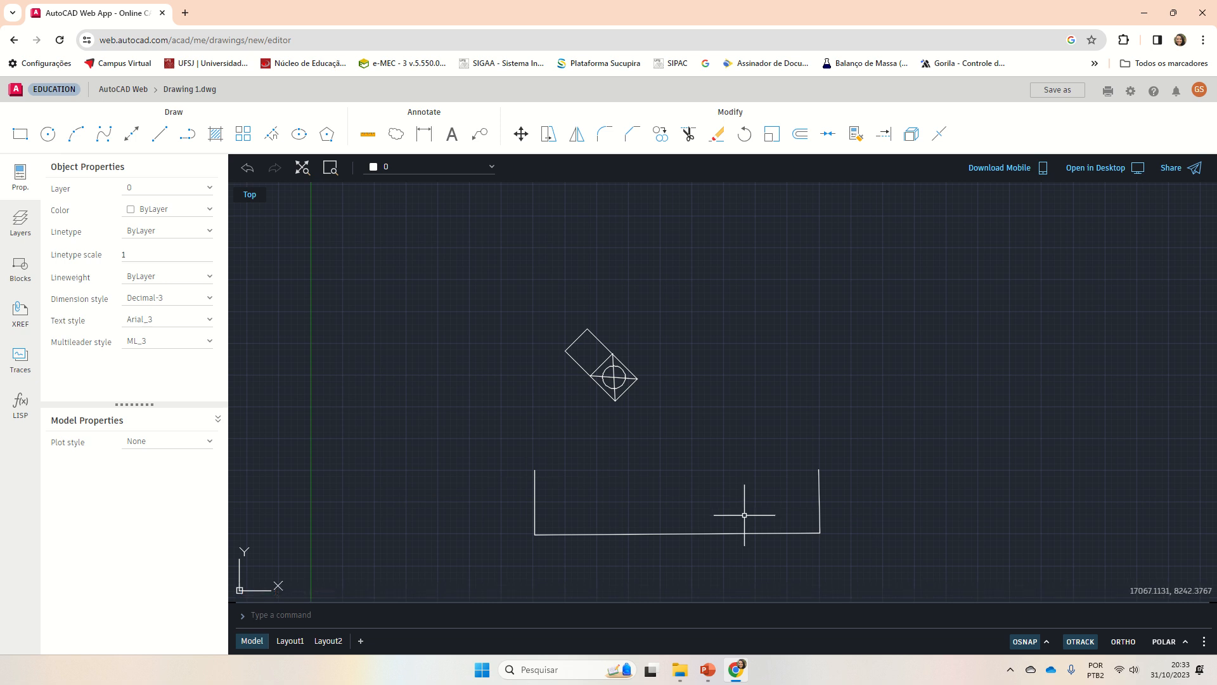
key(ctrl+z)
- Trim the part of the upper line that extends beyond the rectangle's left vertical side
scroll(540, 531, up, 3)
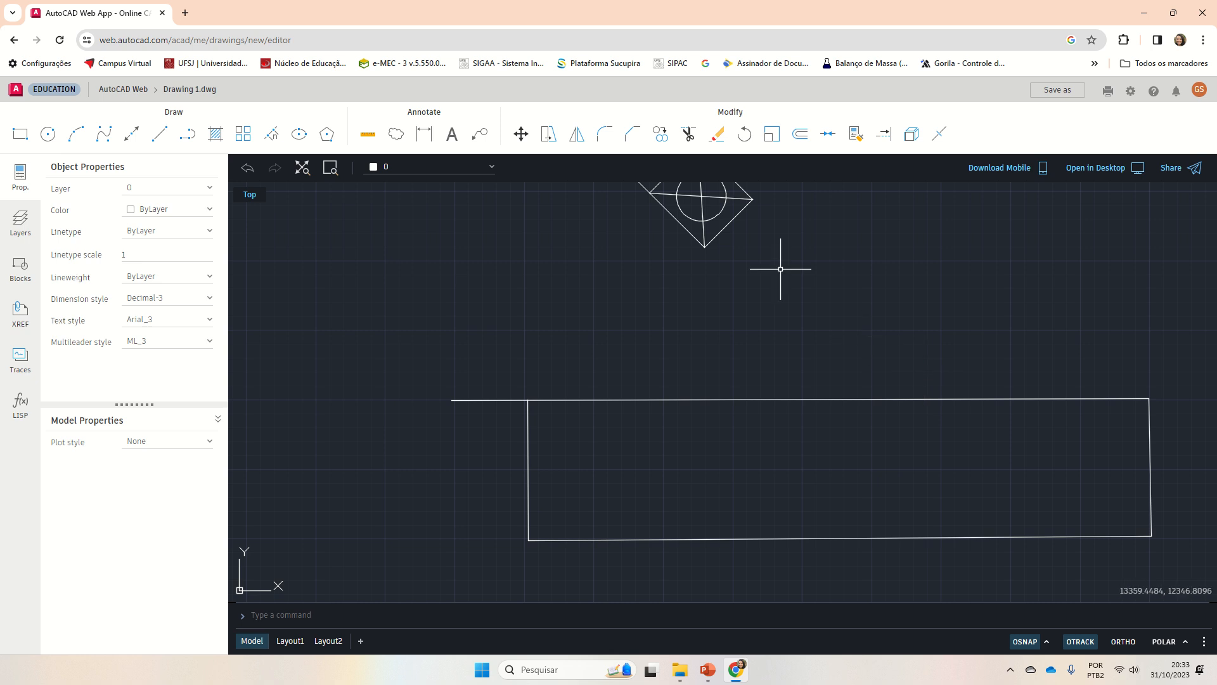
click(691, 140)
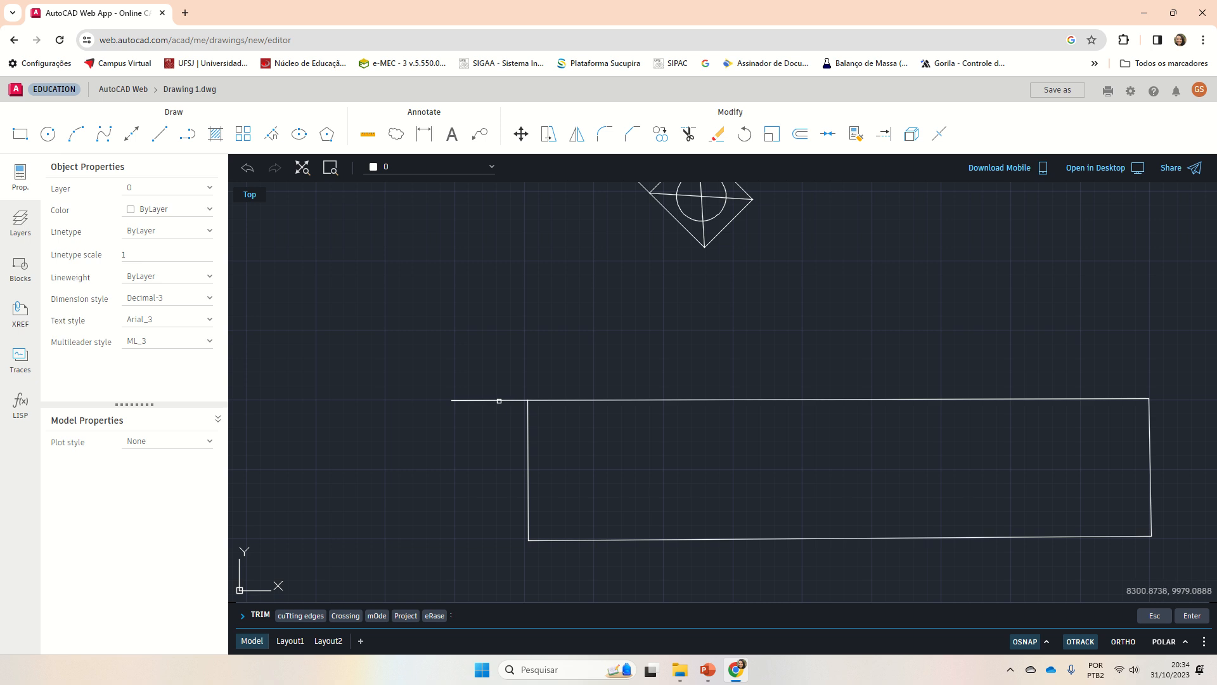
click(499, 401)
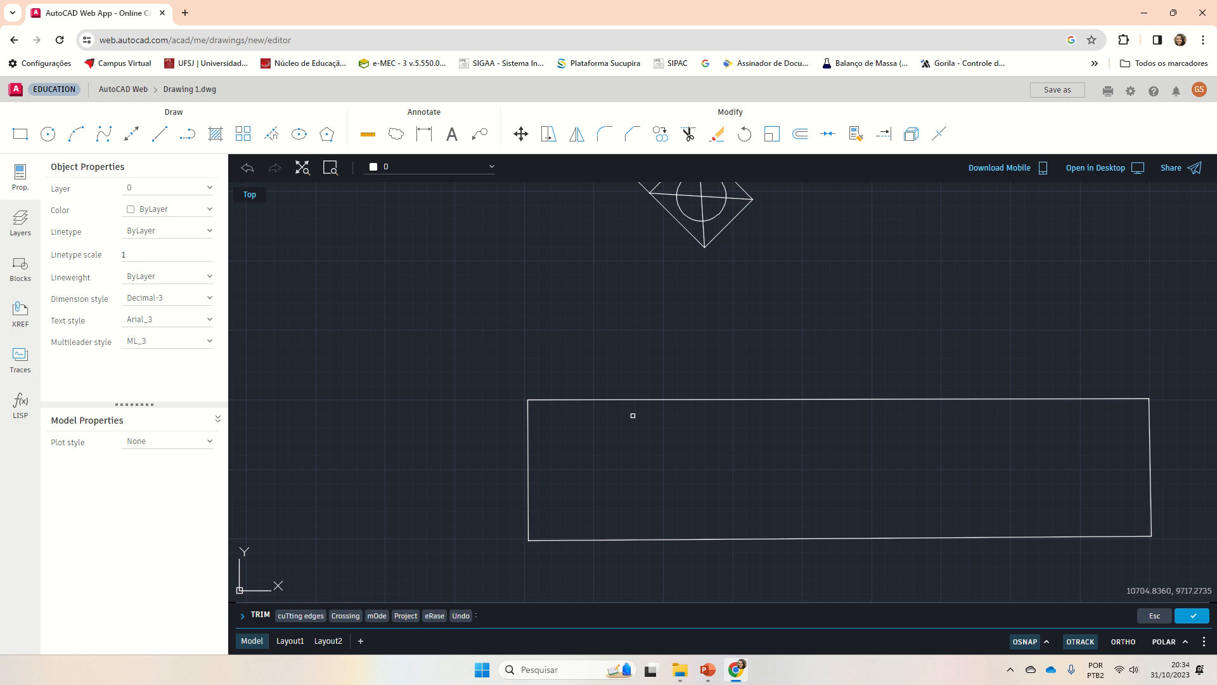
key(Escape)
key(Escape)
key(Escape)
key(Escape)
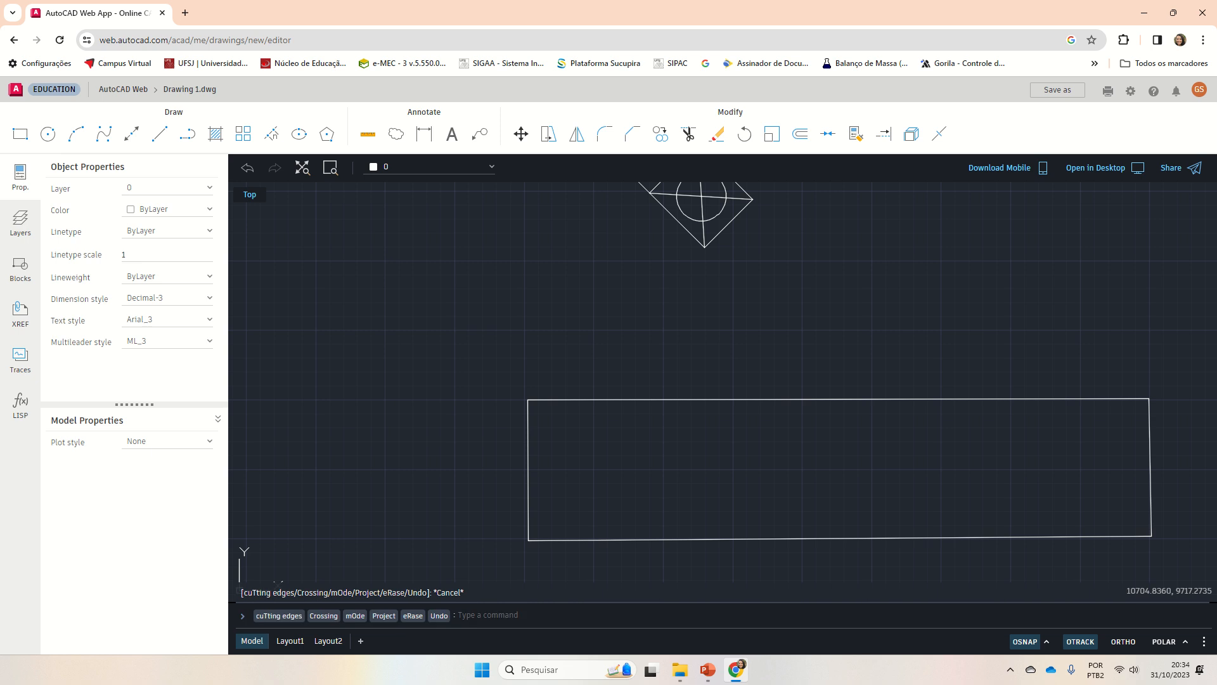
- Select the trimmed upper line of the rectangle to check its extent, and clear the selection
click(676, 402)
click(686, 344)
click(780, 405)
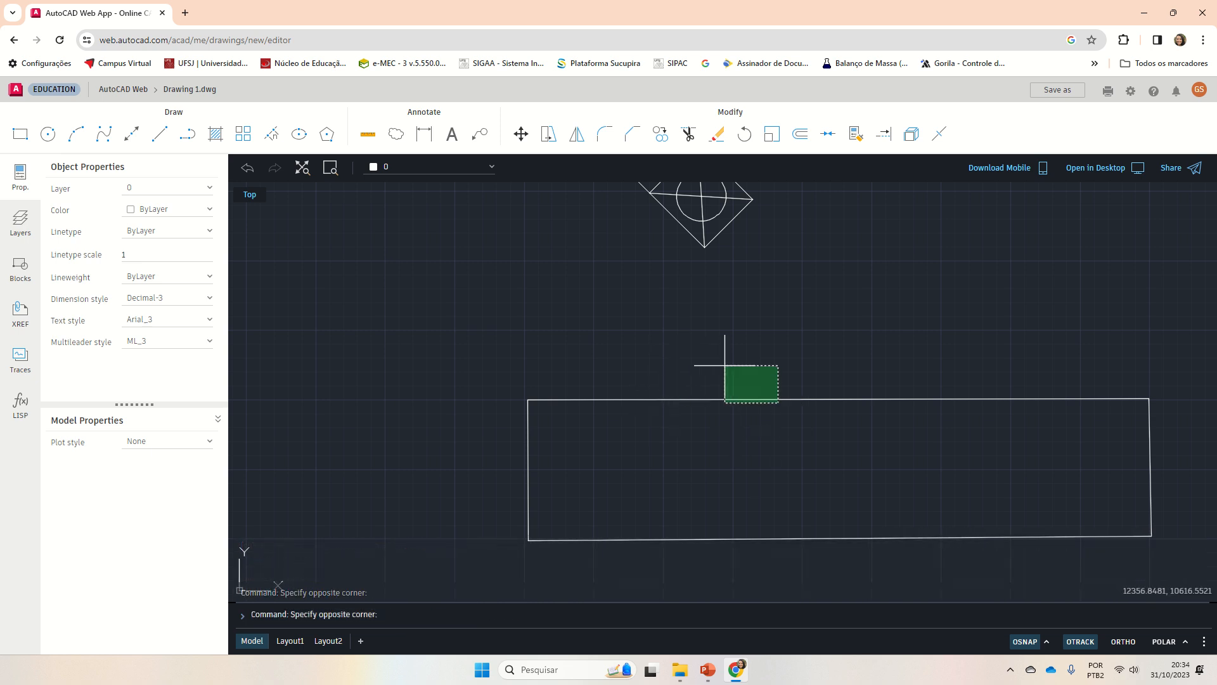
click(725, 364)
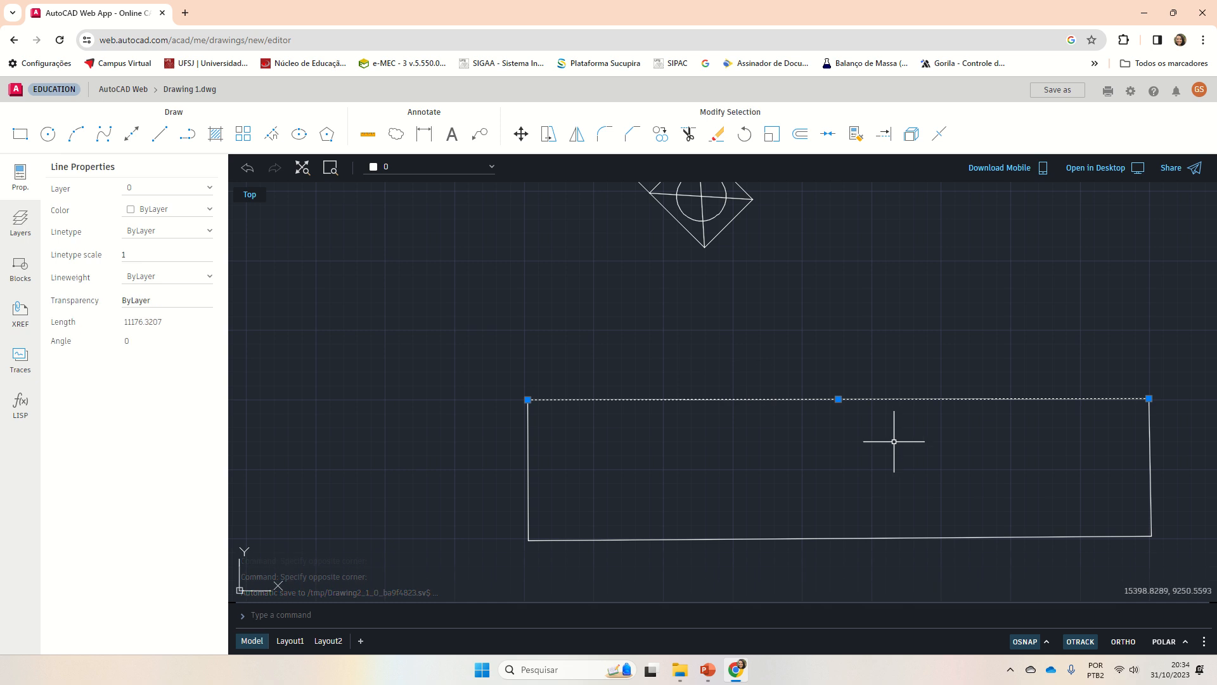
key(Escape)
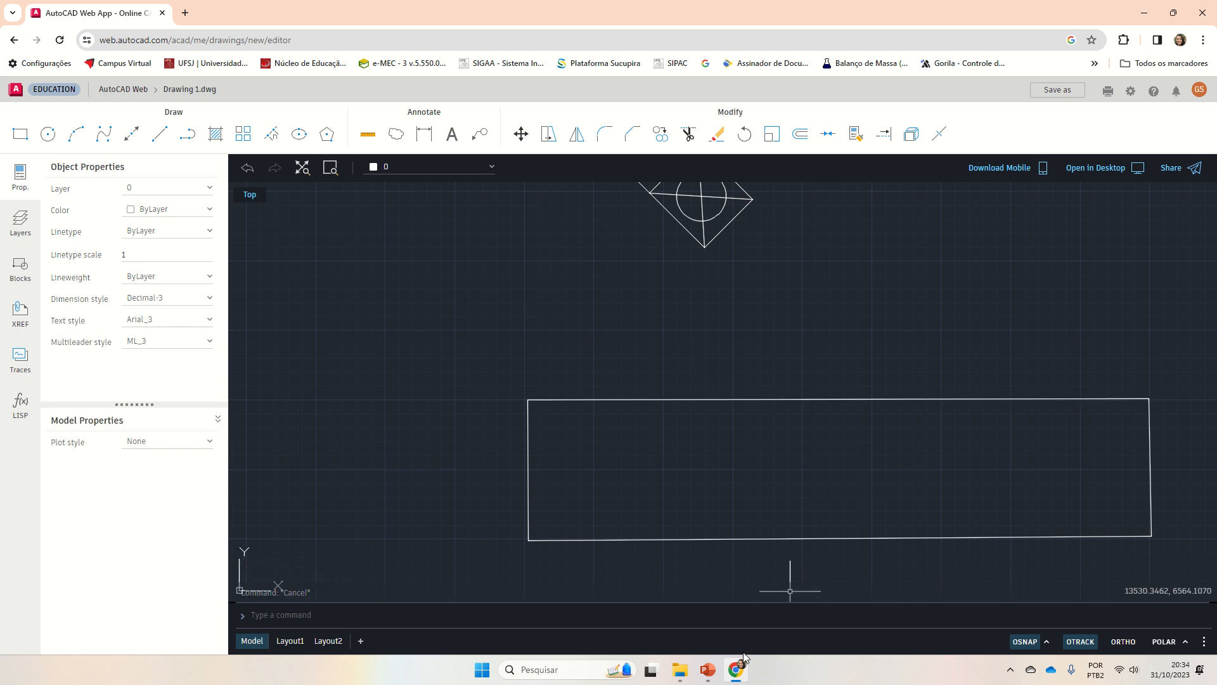
- Switch to the TRIM slide in PowerPoint to review it and return to the AutoCAD Web drawing
click(710, 672)
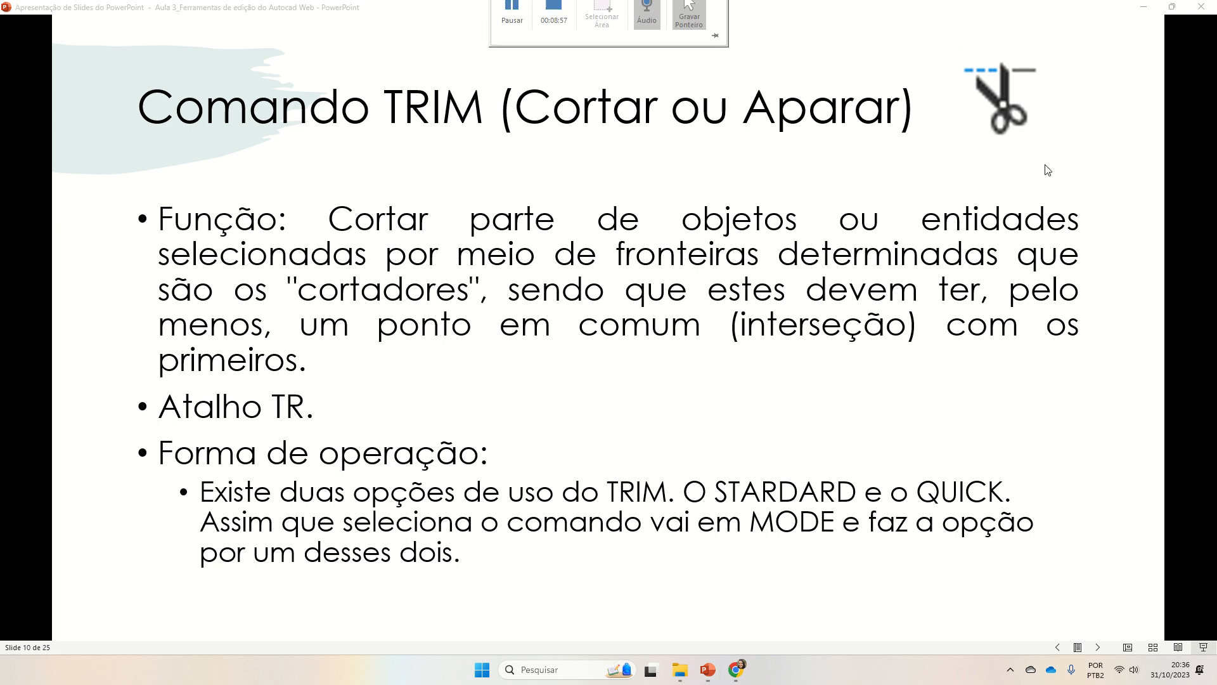
click(1144, 8)
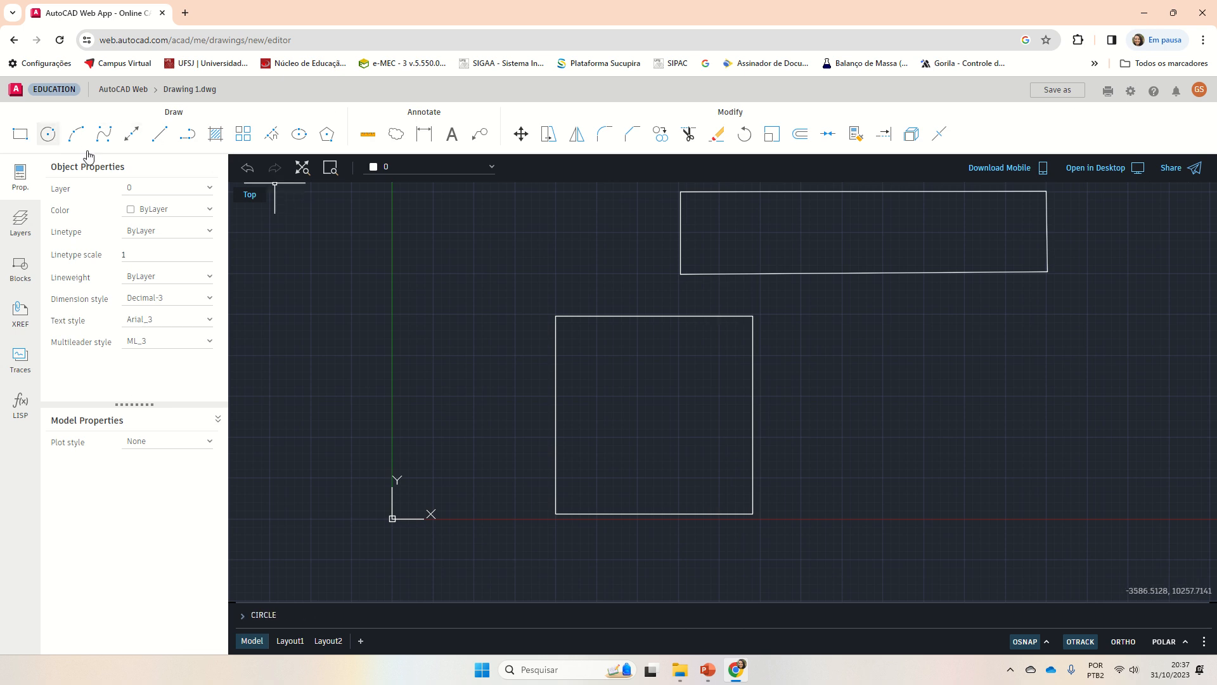
- Draw a rectangle about 6819 by 7026 units enclosing the square, with an even margin around it
click(21, 133)
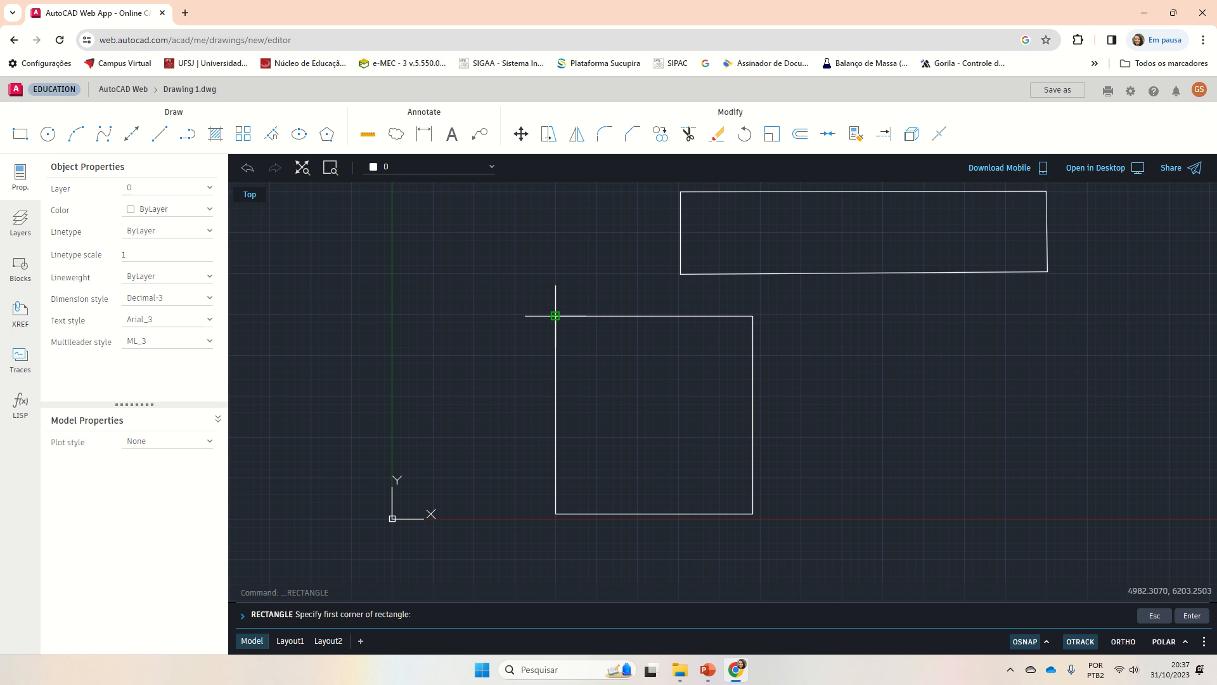
click(545, 301)
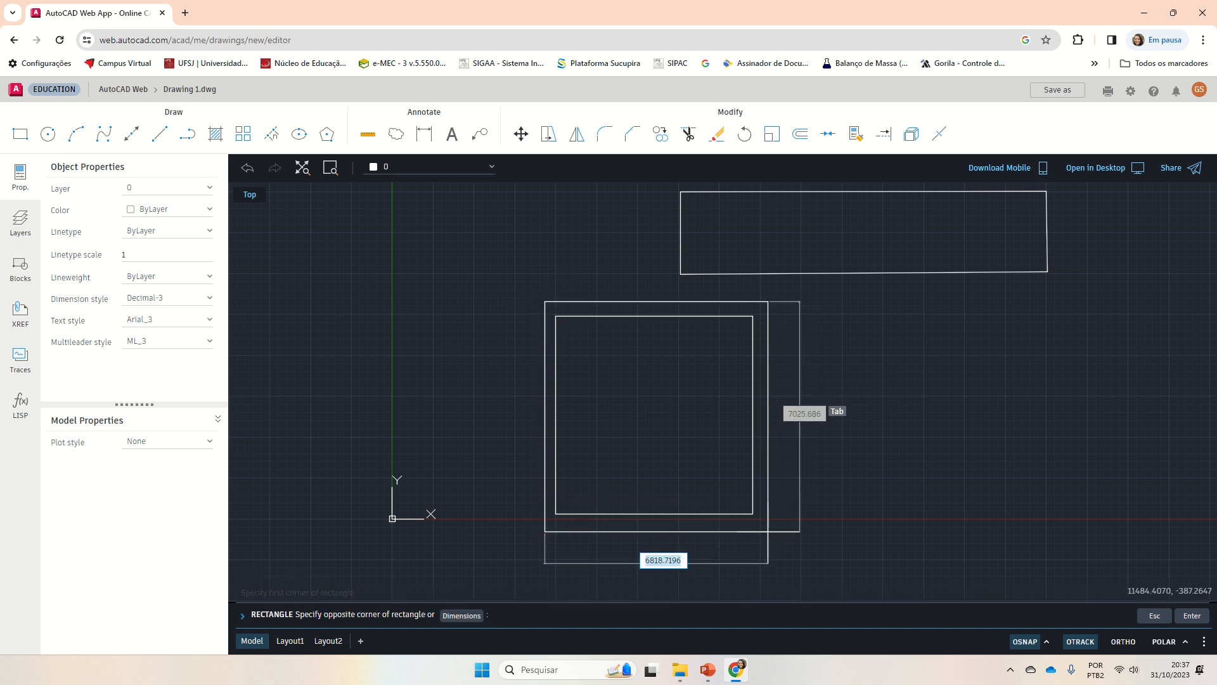
key(Escape)
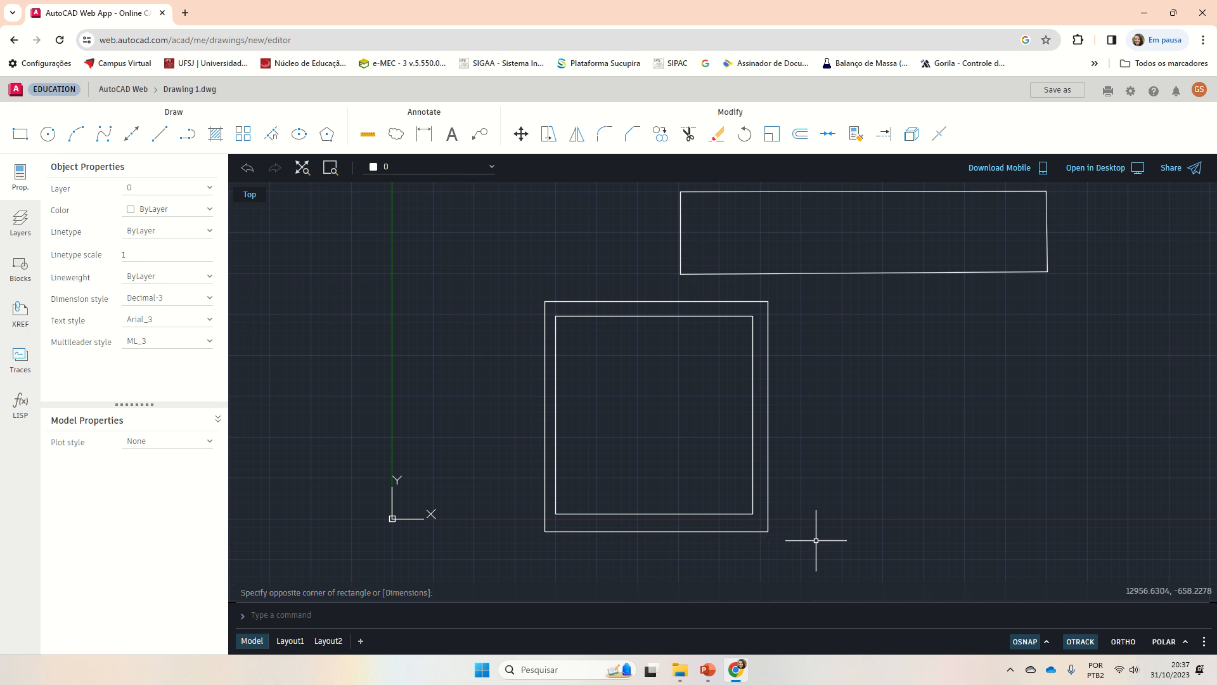
- Switch to PowerPoint and review the slide on the TRIM command
click(713, 671)
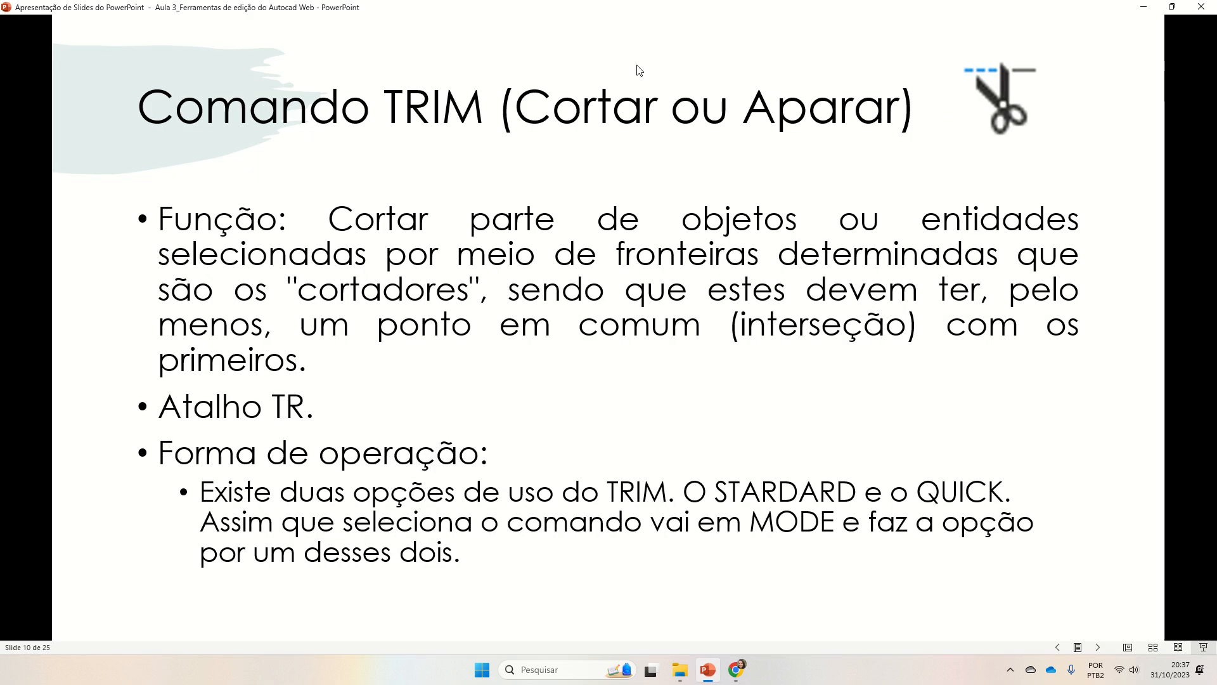
mouse_move(512, 1)
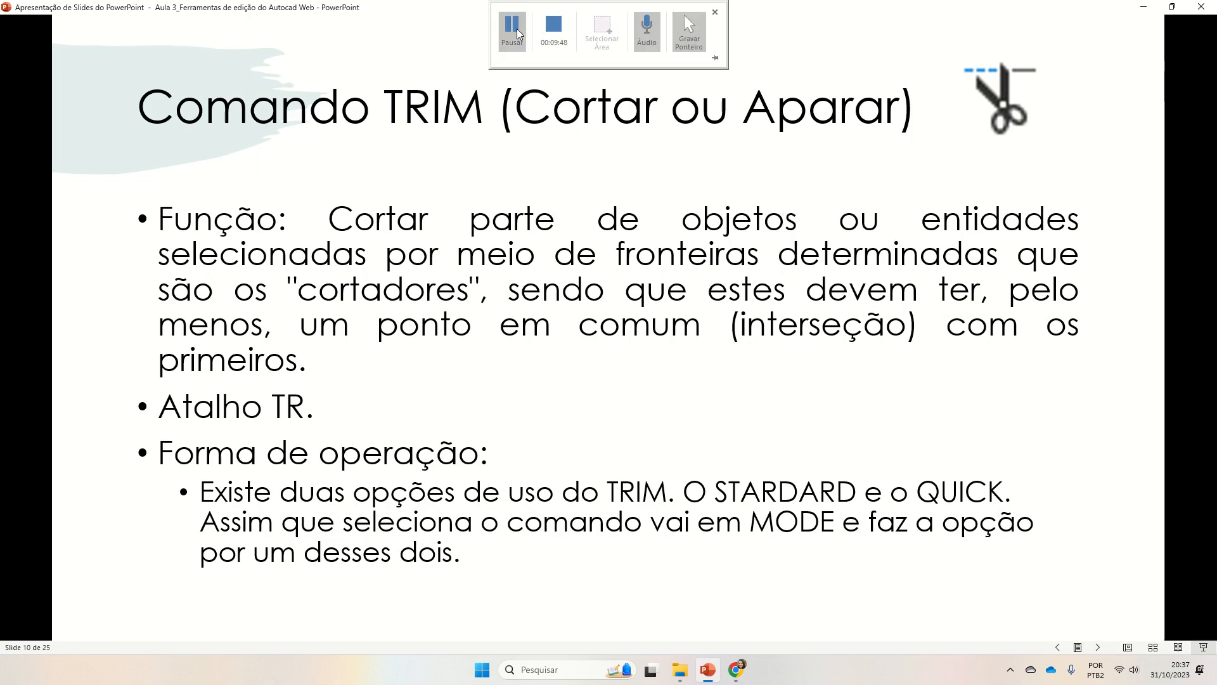
click(512, 27)
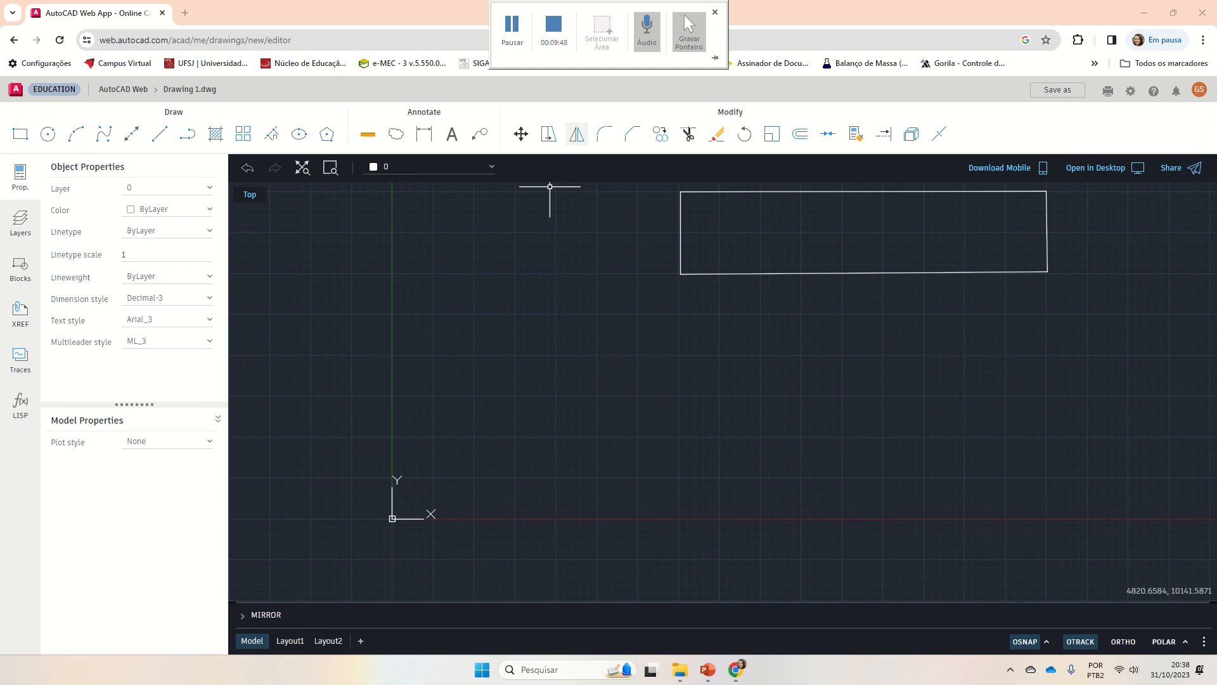
- Draw a rectangle about 6431 units wide crossing the X axis, below the existing wide rectangle in the AutoCAD Web drawing
click(20, 134)
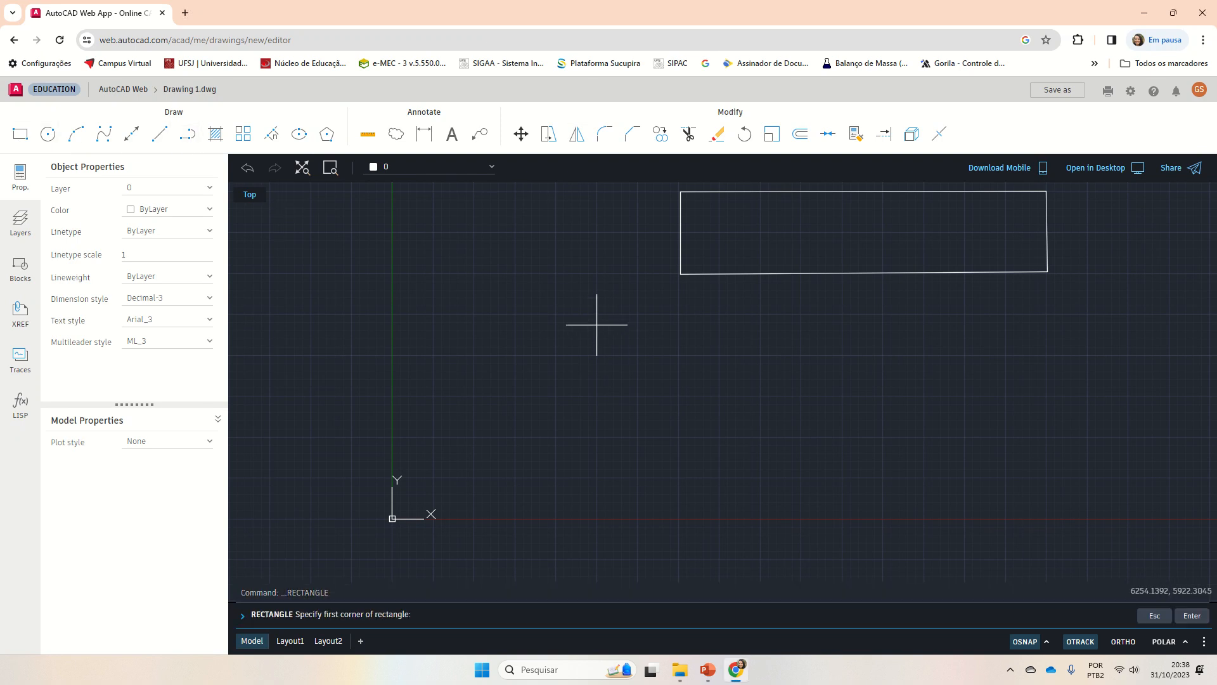
click(553, 315)
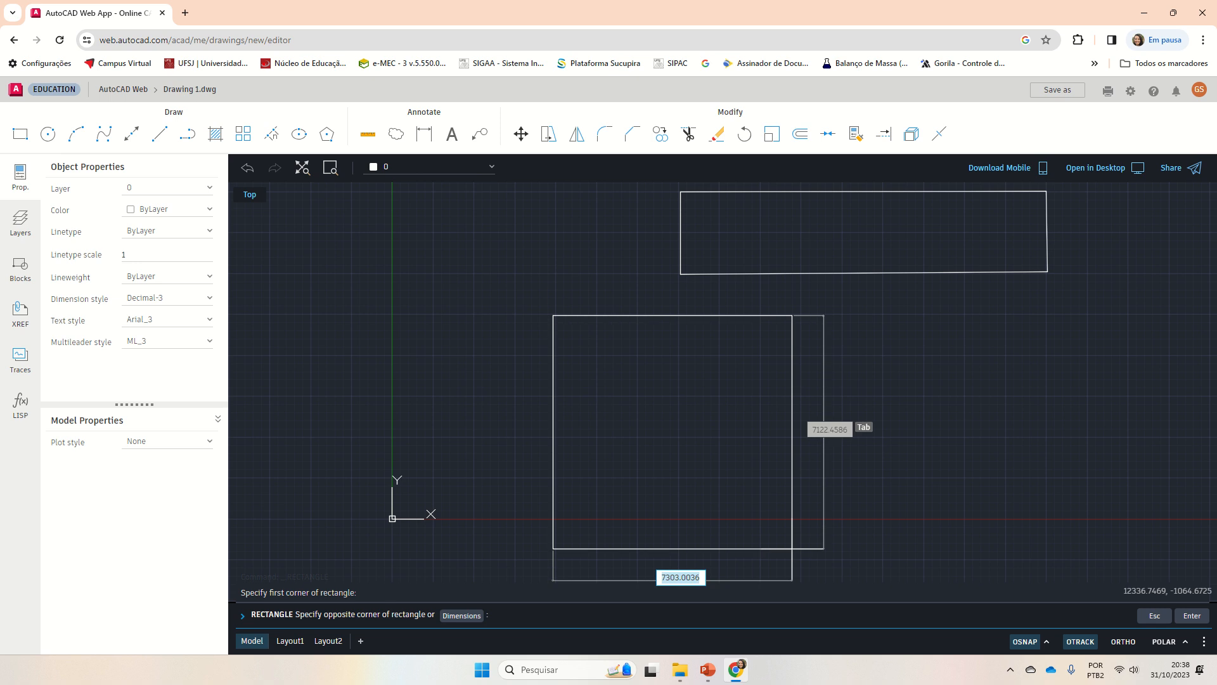
click(764, 536)
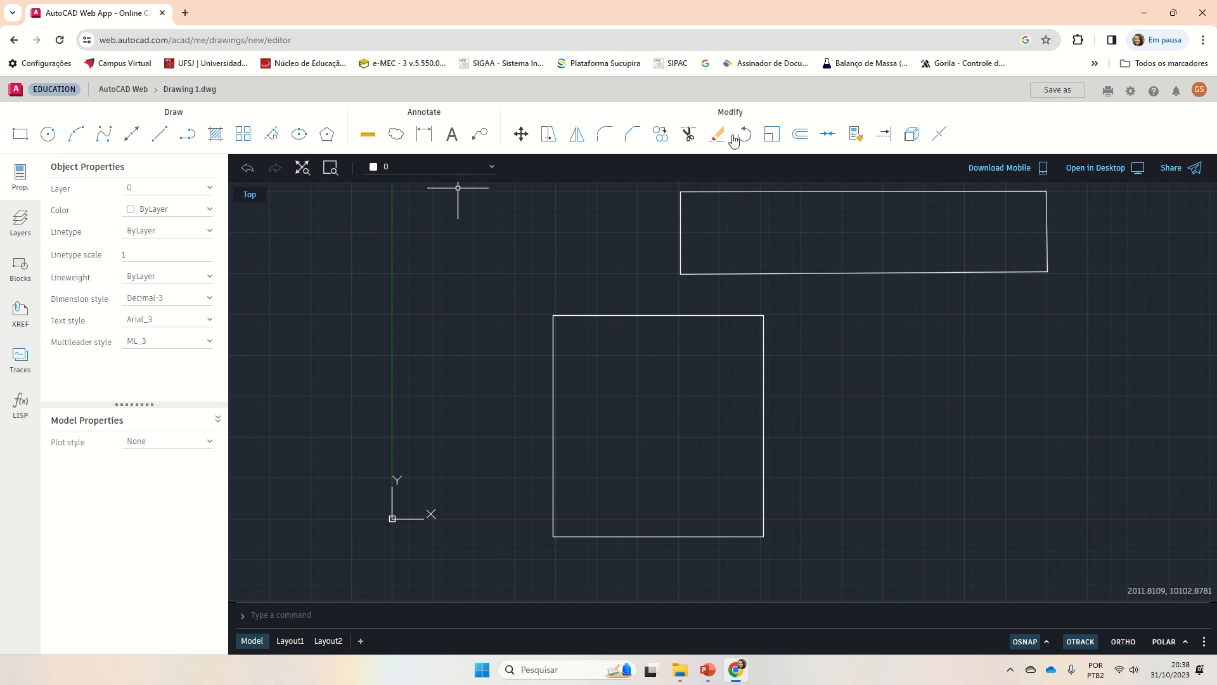
- Make Cota the current layer for the rectangle's dimensions
click(800, 134)
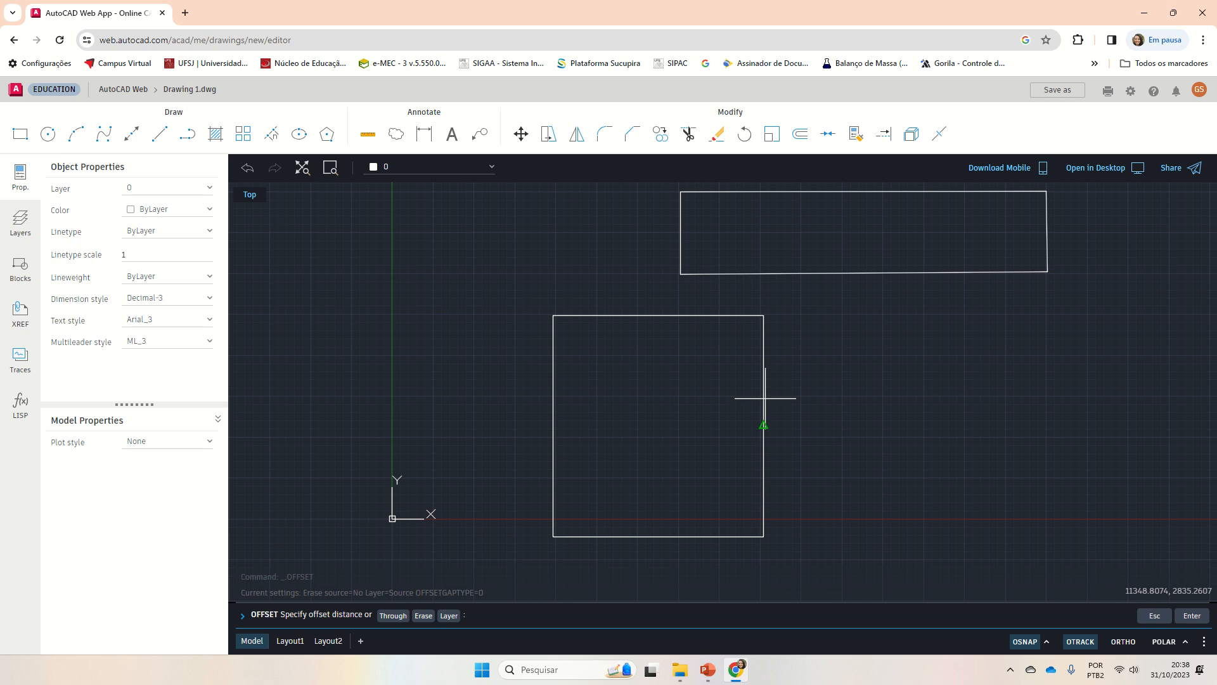
click(763, 537)
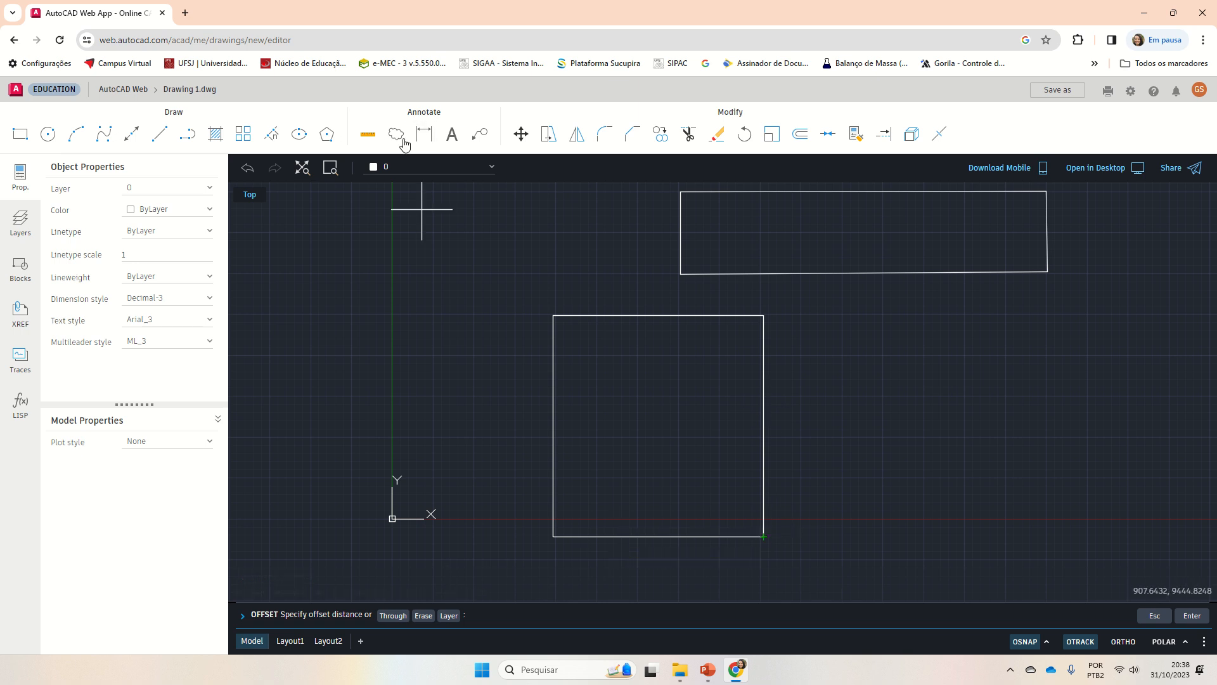
click(430, 136)
click(479, 167)
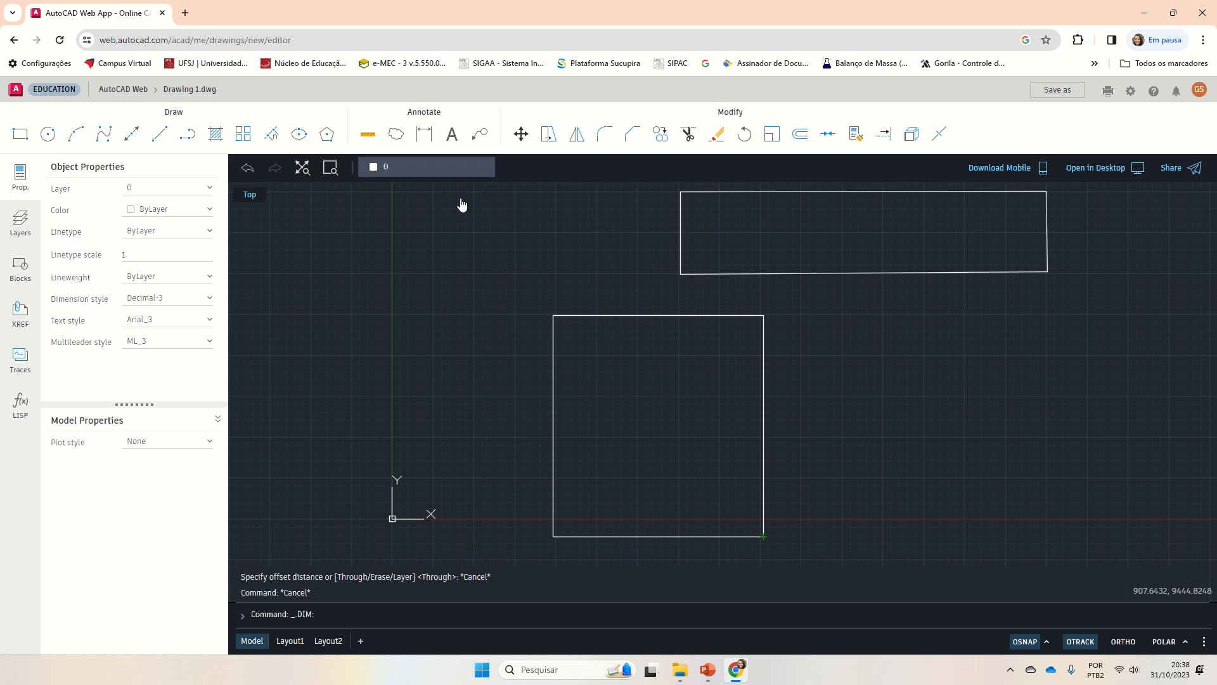
click(456, 207)
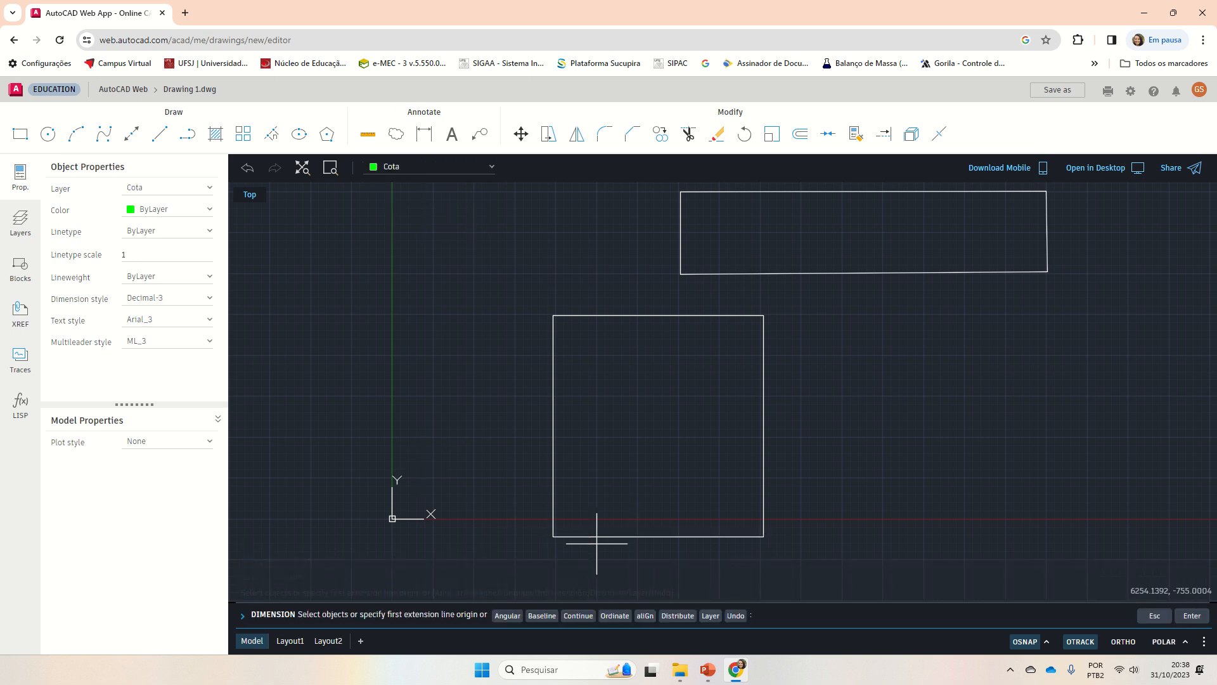
click(555, 536)
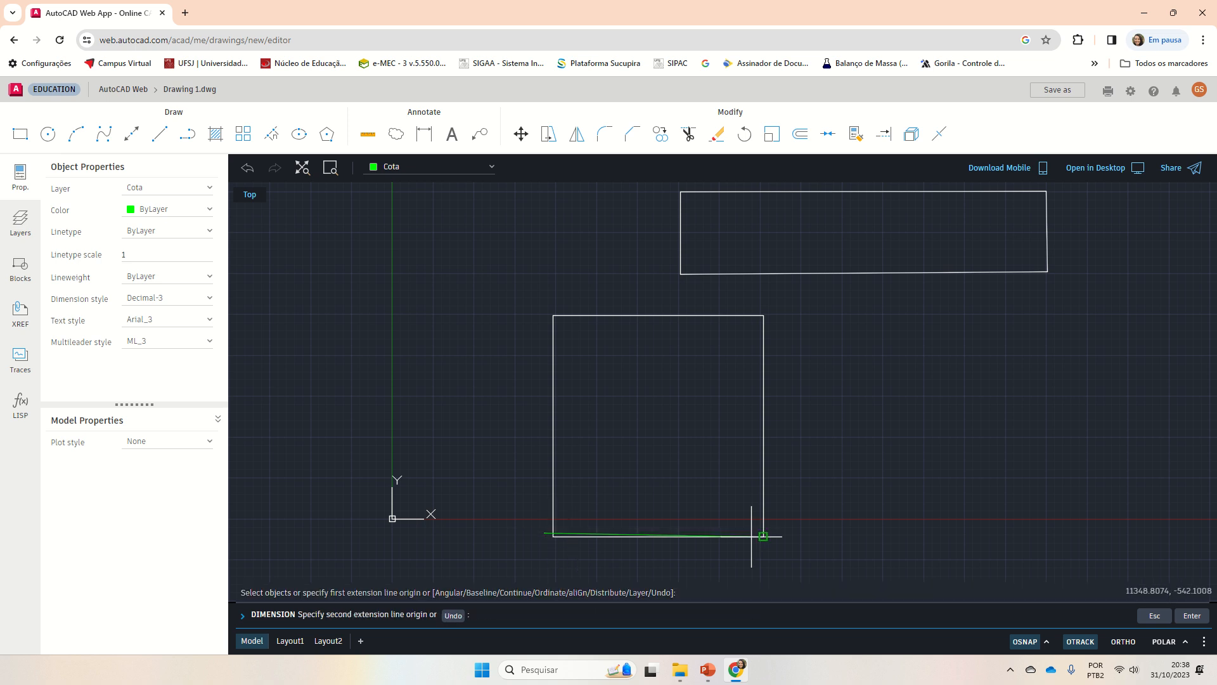
key(Escape)
key(Escape)
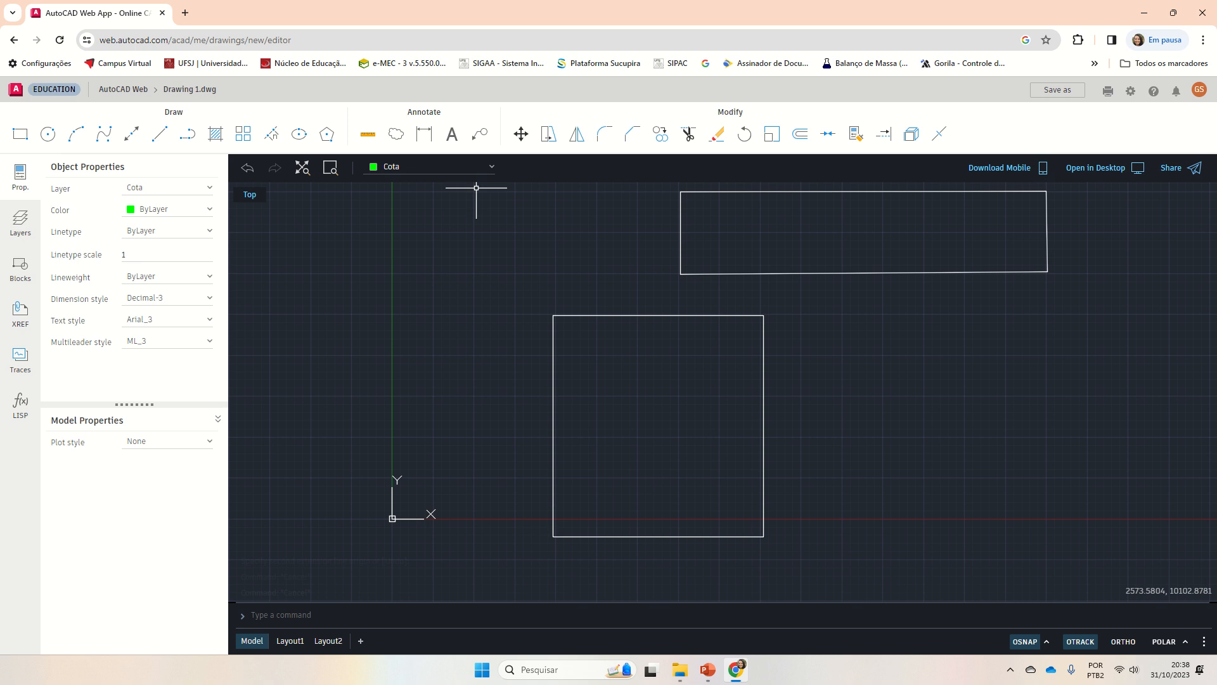
- Dimension the lower side of the new rectangle, corner to corner, with the dimension line placed below it
click(424, 134)
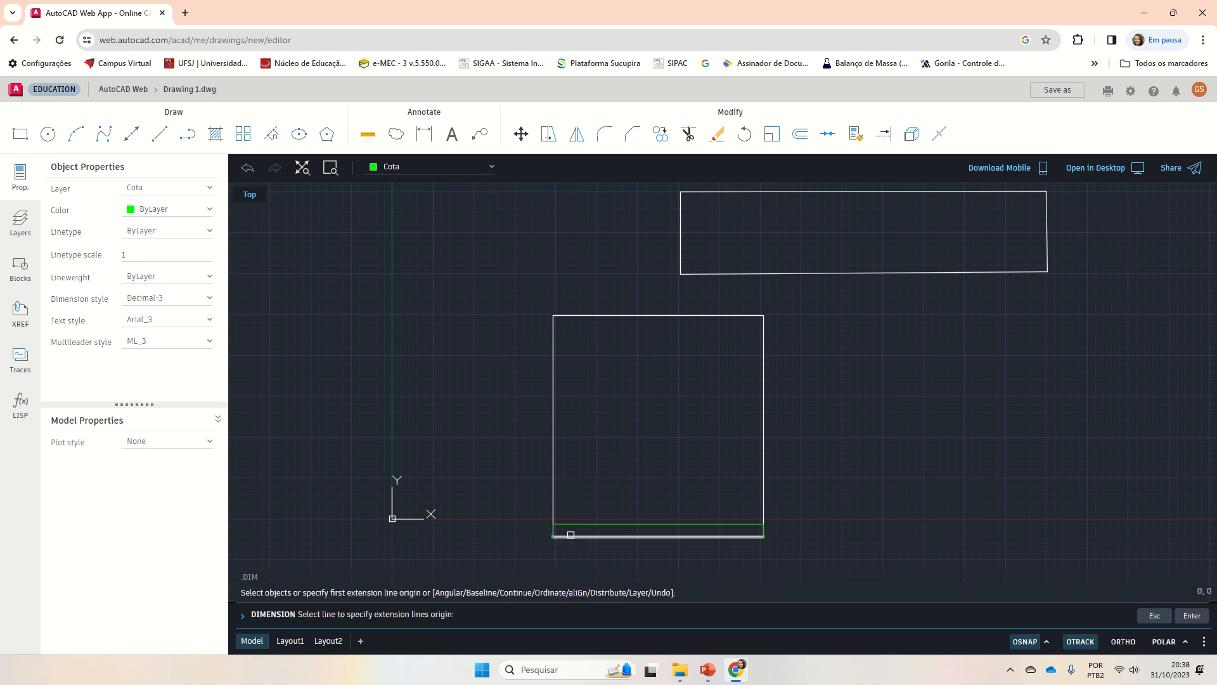
click(554, 536)
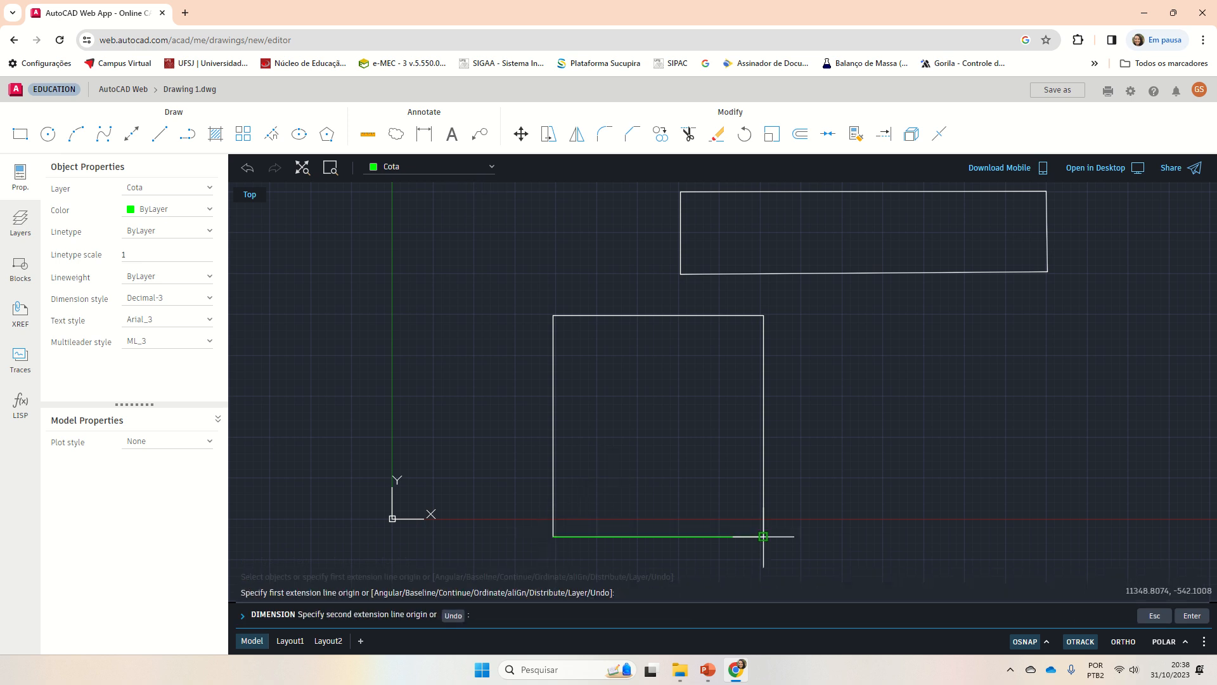
click(764, 536)
click(771, 571)
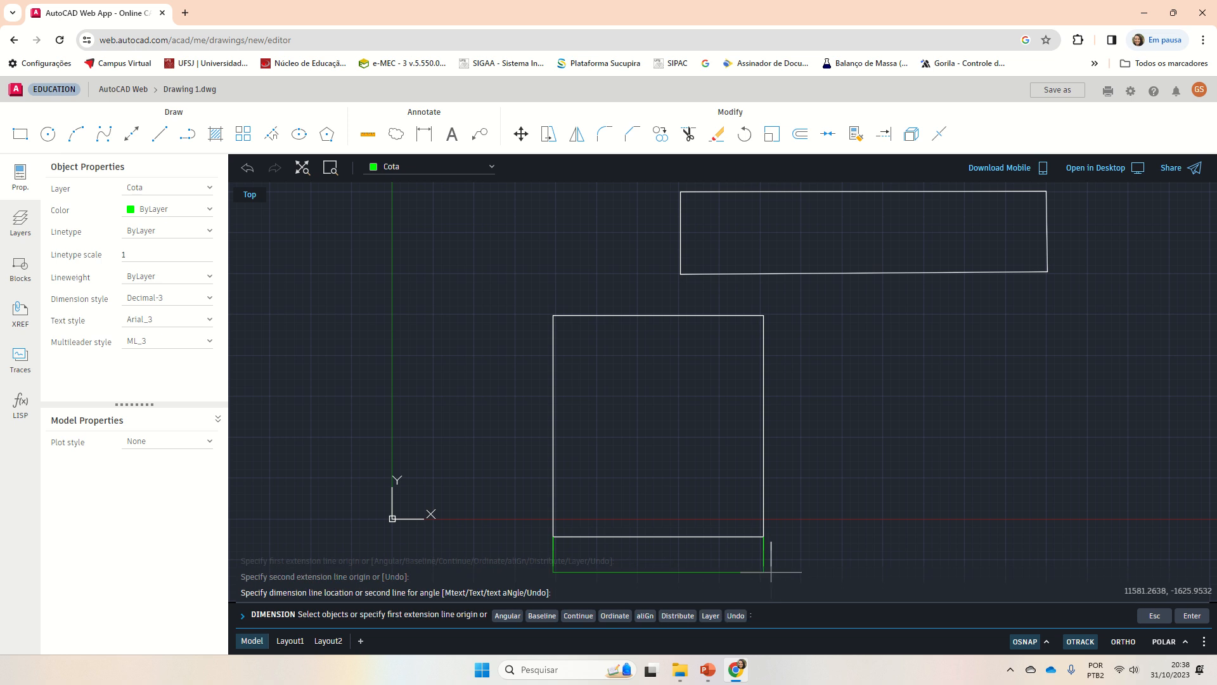
key(Escape)
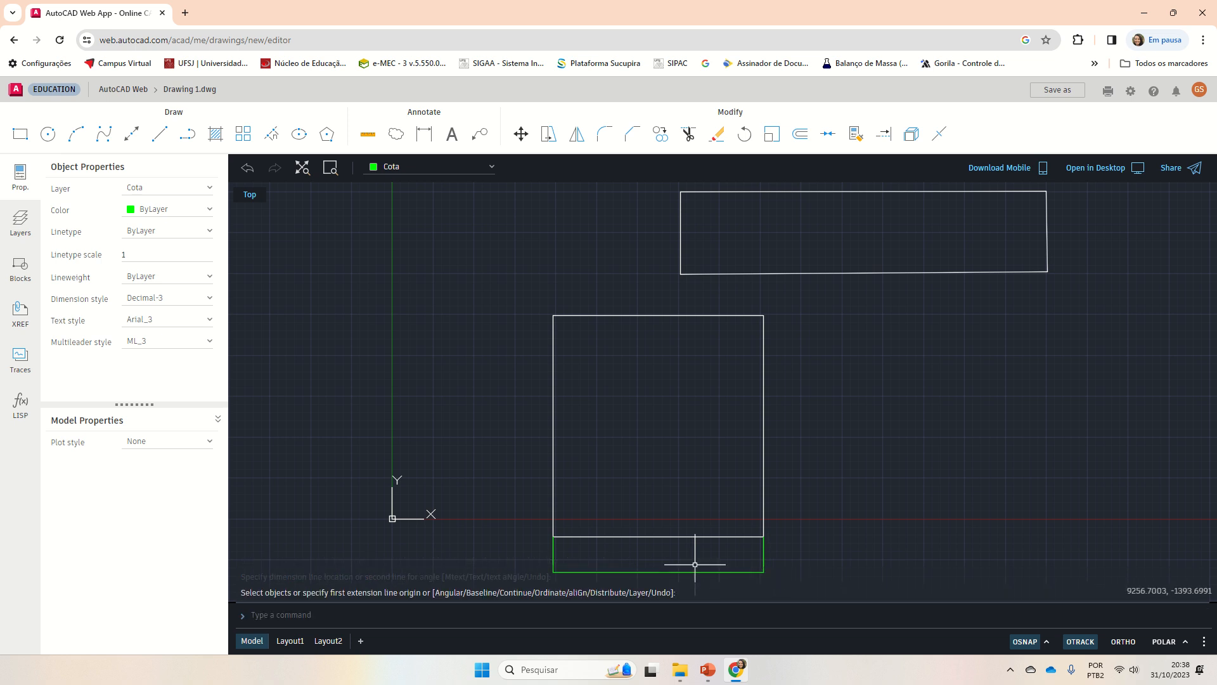
- Change the dimension style of the rectangle's width dimension to Decimal-100
scroll(687, 584, up, 5)
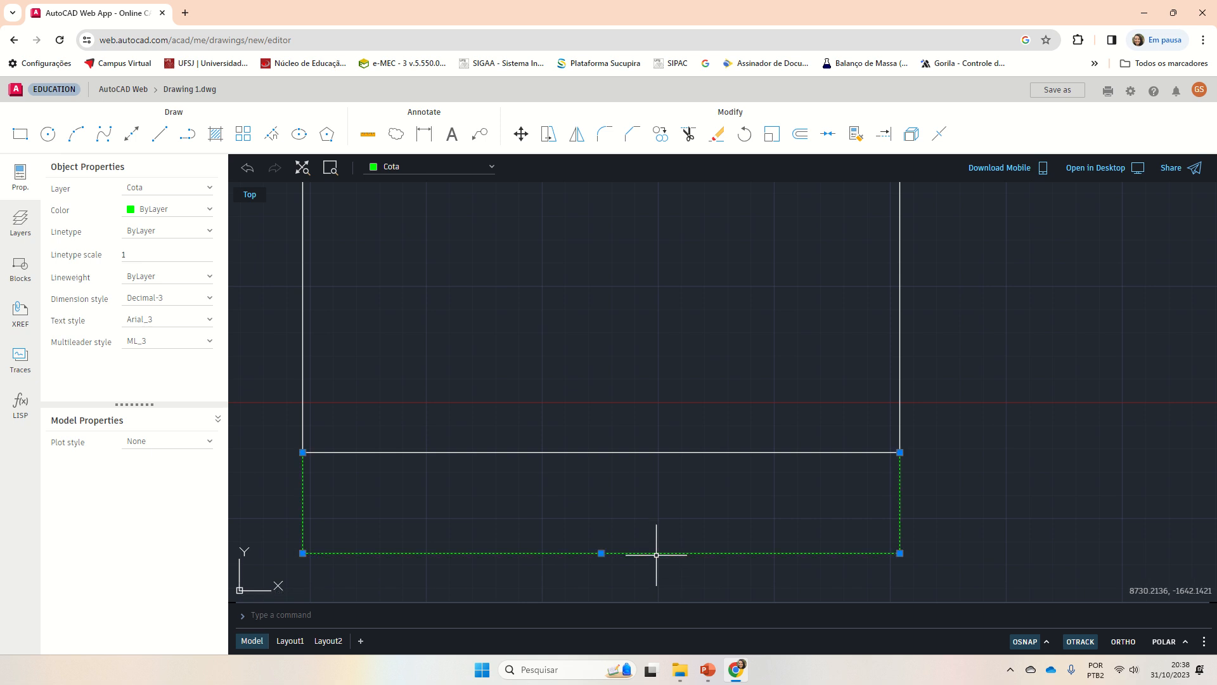
click(175, 408)
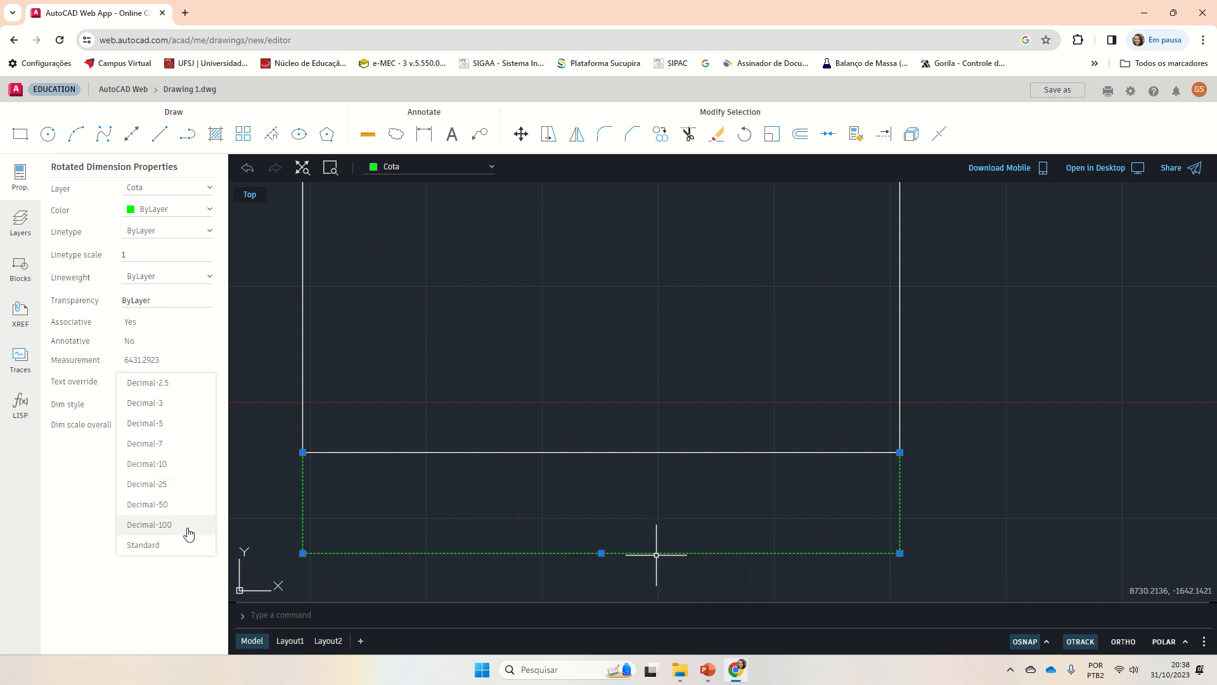
click(183, 525)
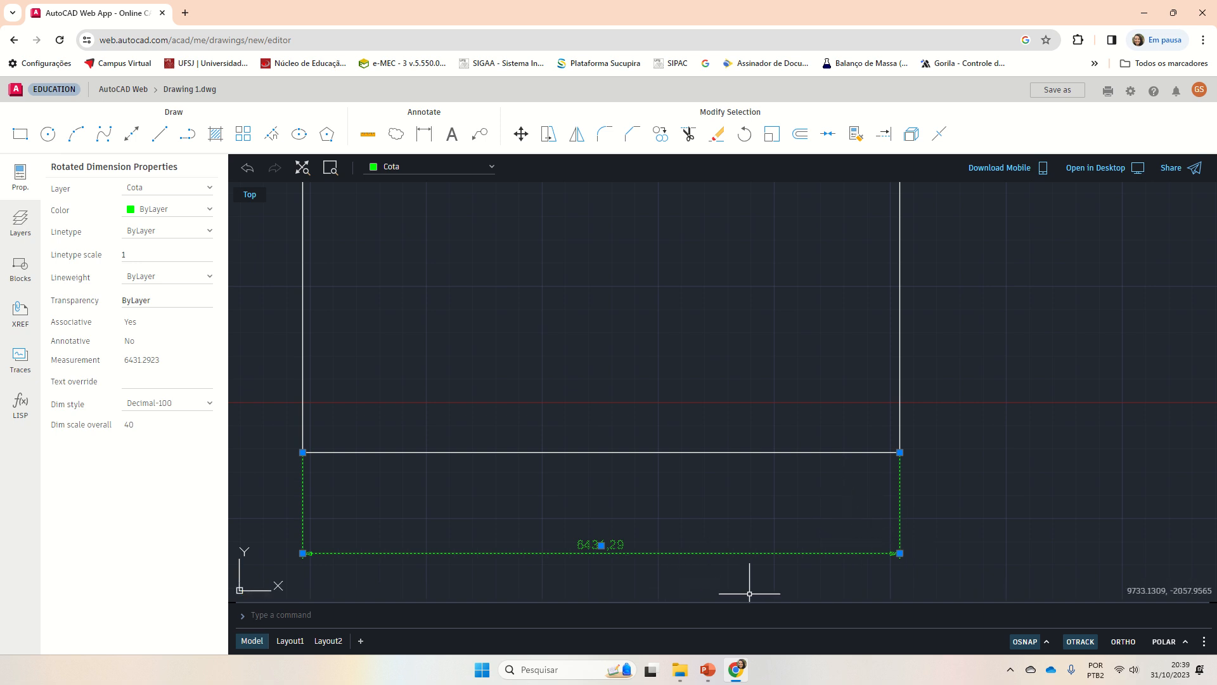
key(Escape)
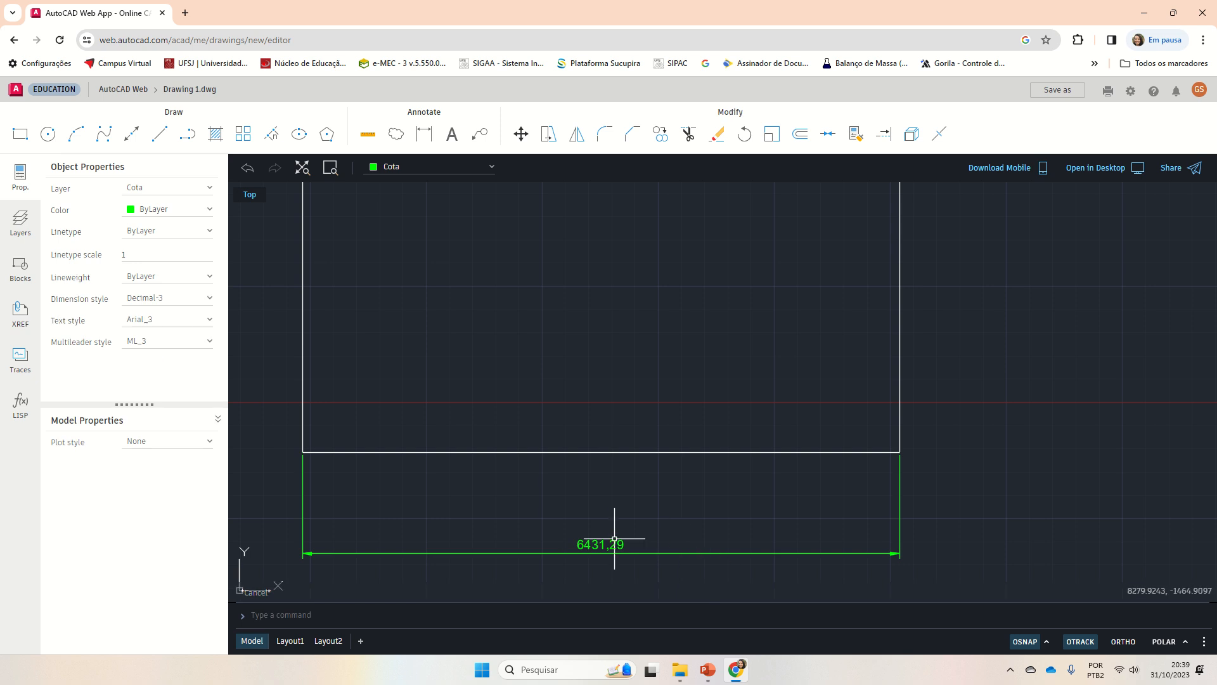
scroll(576, 481, down, 2)
scroll(815, 364, down, 3)
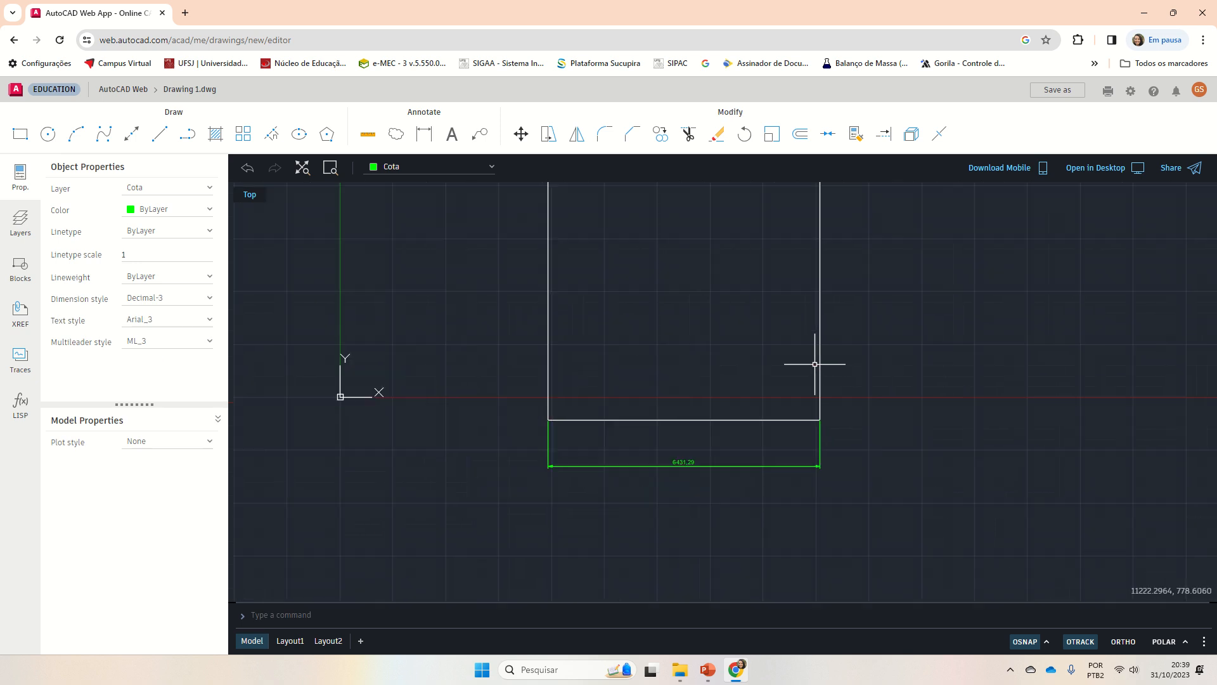
scroll(814, 364, down, 2)
scroll(823, 340, up, 1)
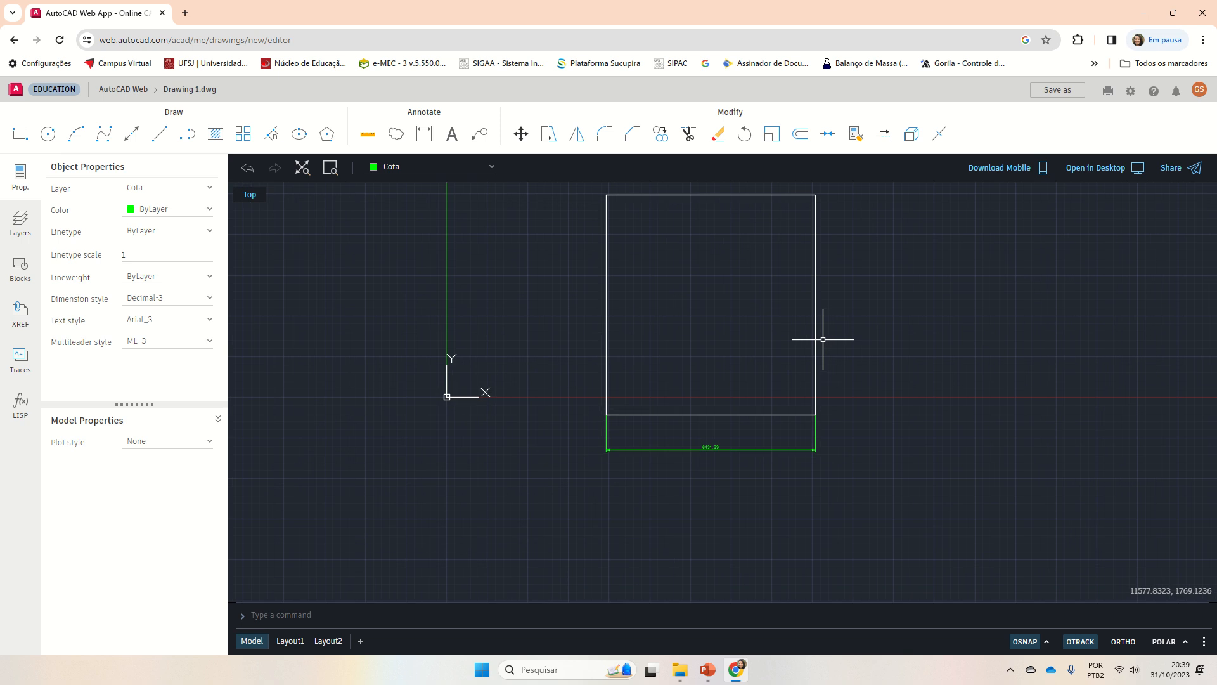
scroll(823, 339, up, 1)
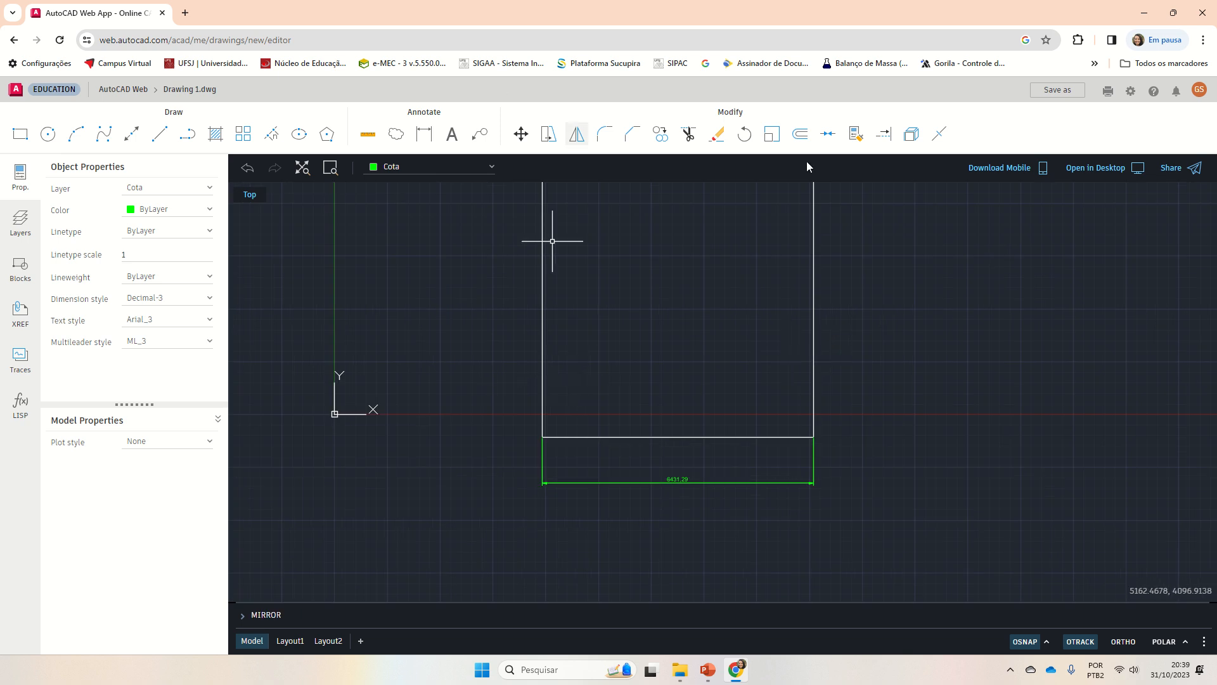
click(828, 133)
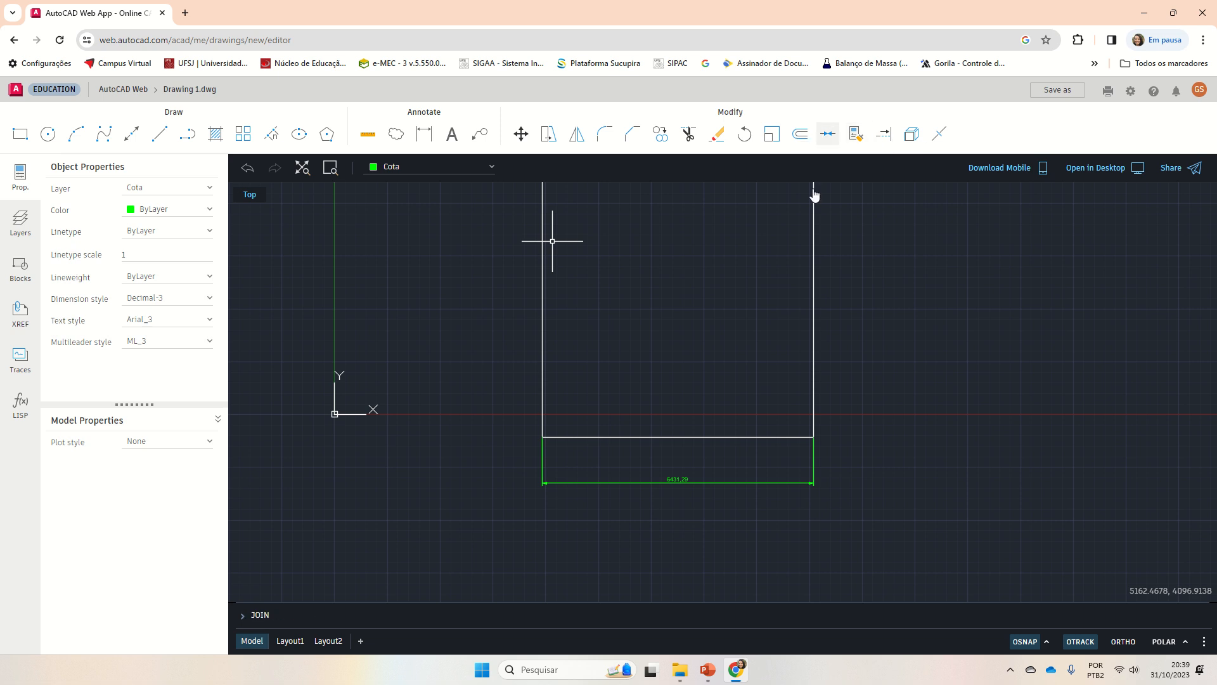
text(o)
key(Return)
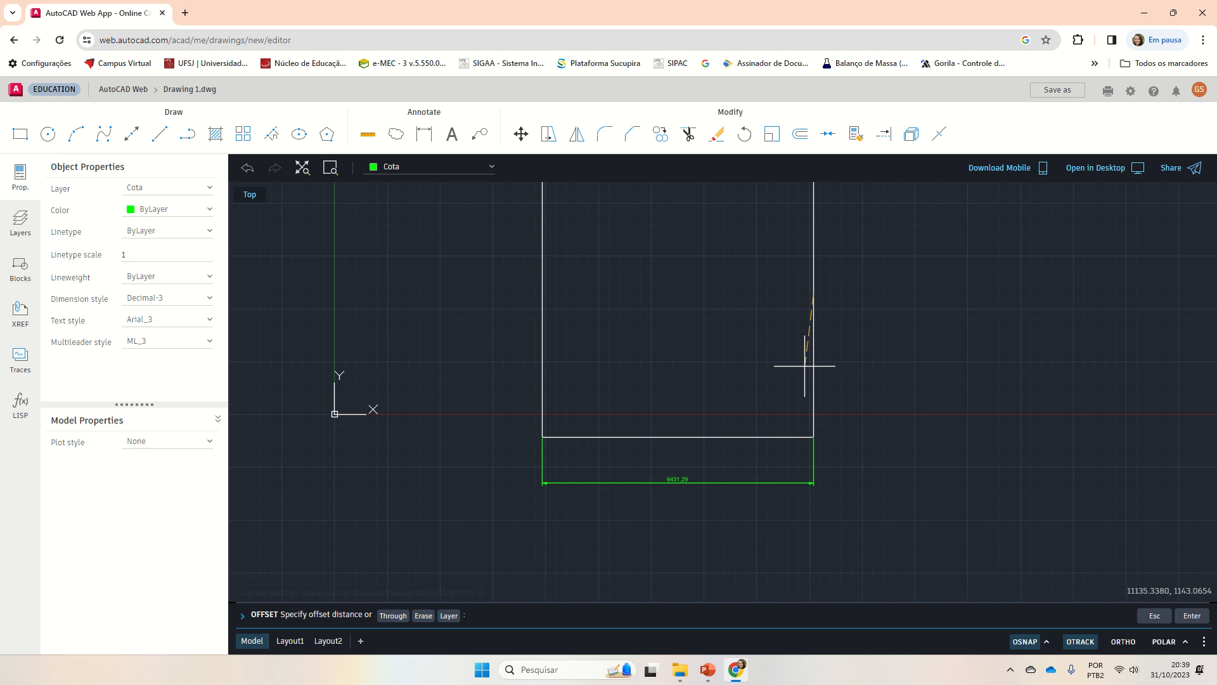
key(Escape)
key(Escape)
key(Escape)
key(Escape)
key(Escape)
key(Escape)
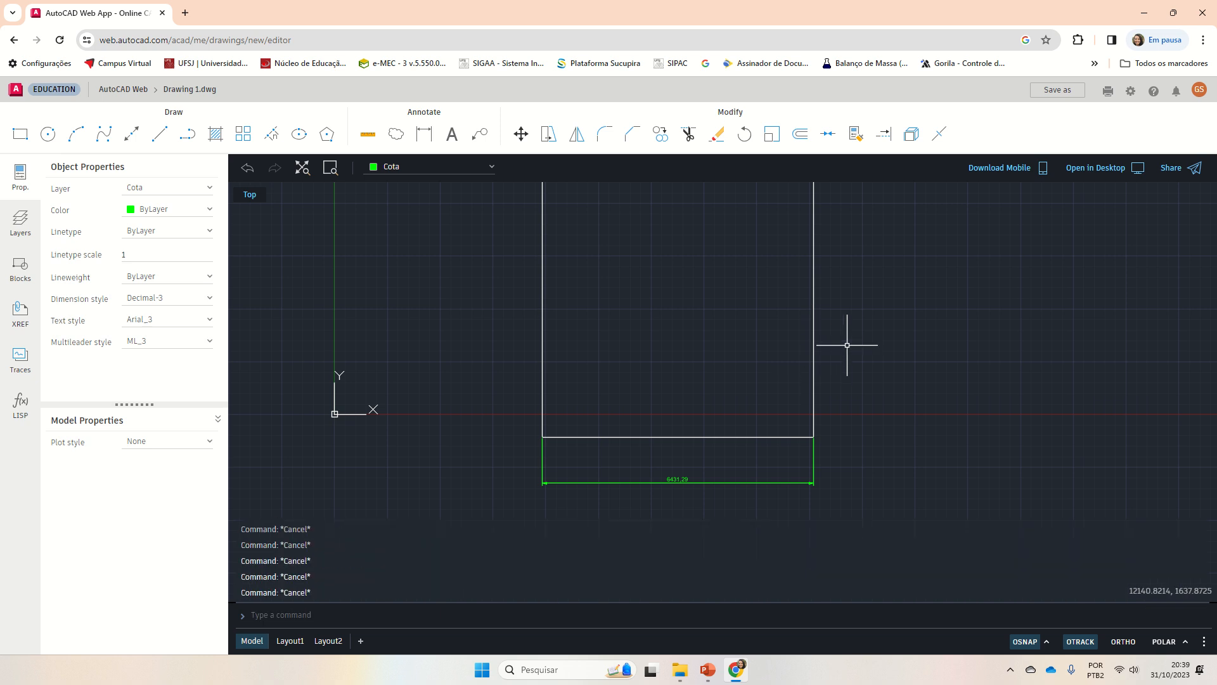
click(800, 133)
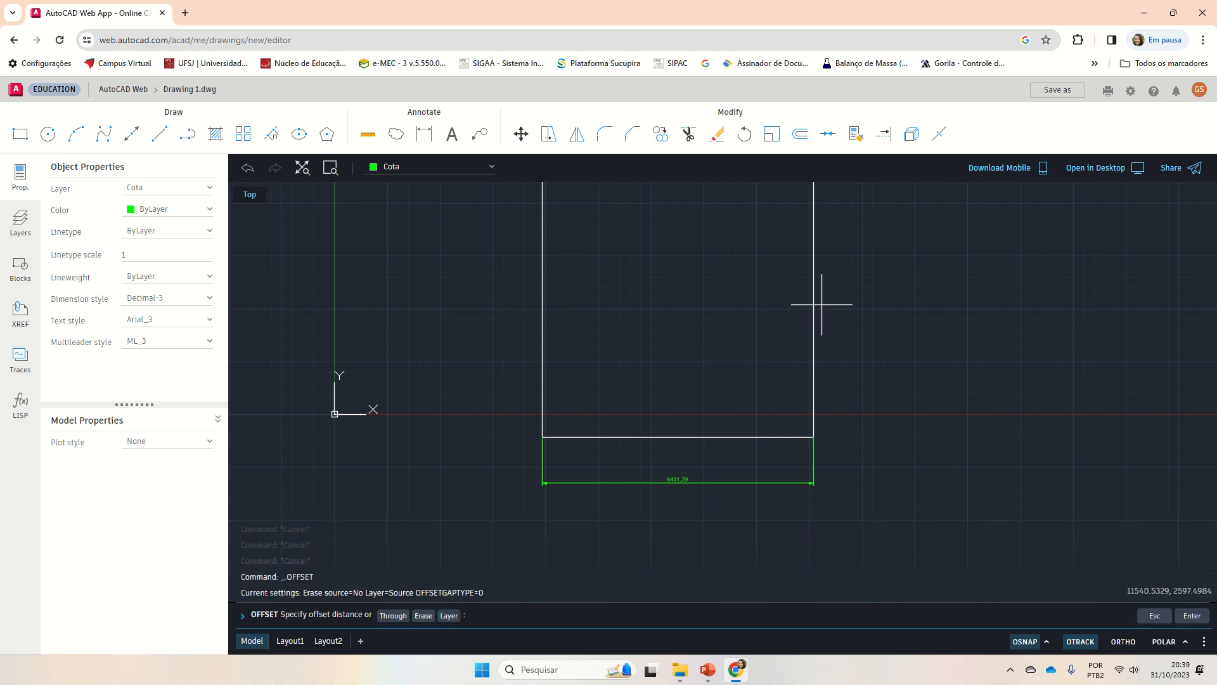
click(804, 348)
key(Escape)
key(Escape)
key(Escape)
key(Escape)
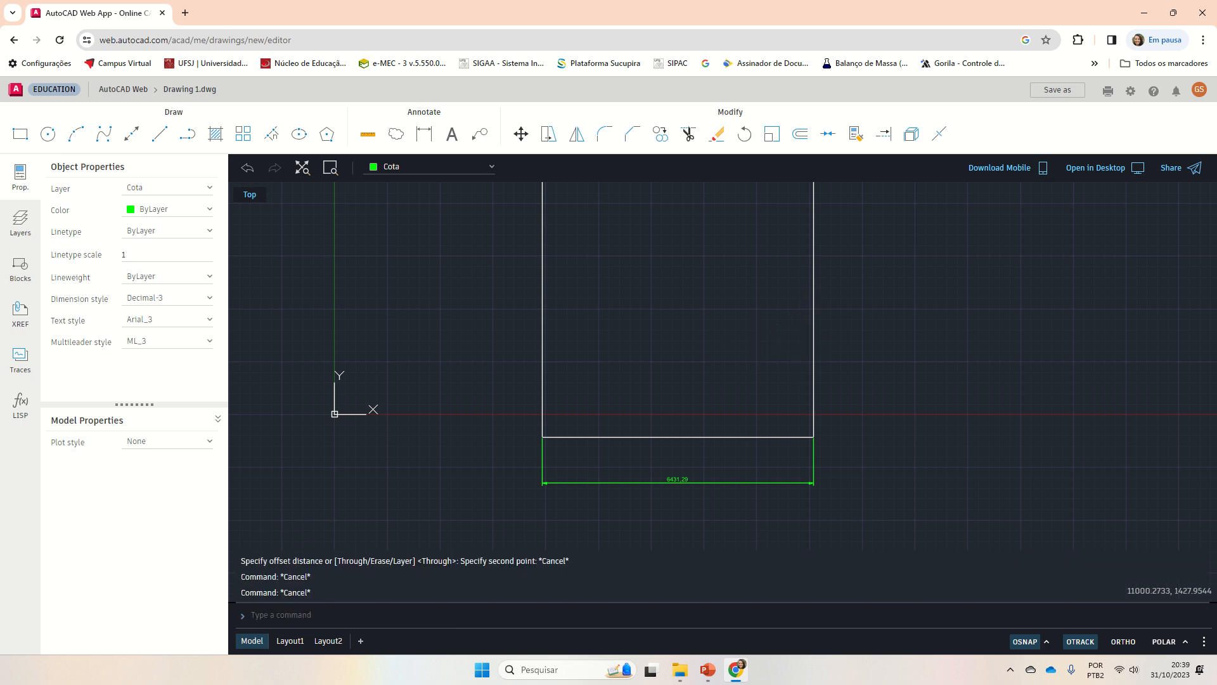
- Explode the dimensioned rectangle into separate lines
scroll(834, 381, up, 3)
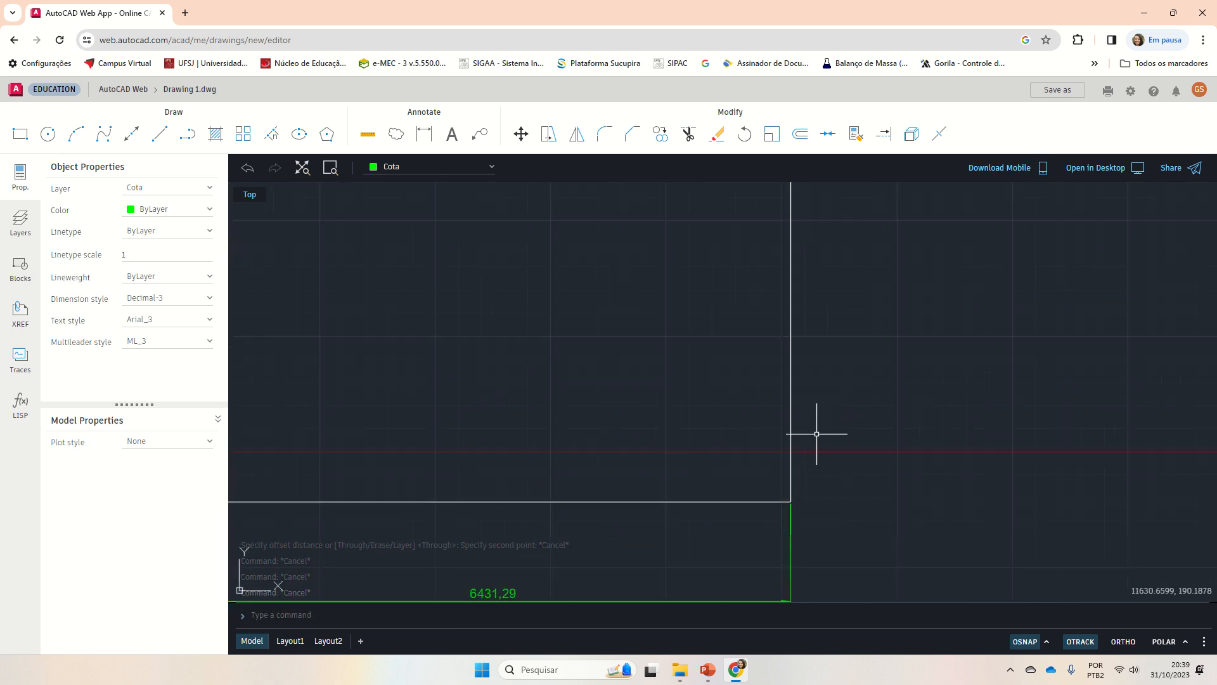
click(791, 424)
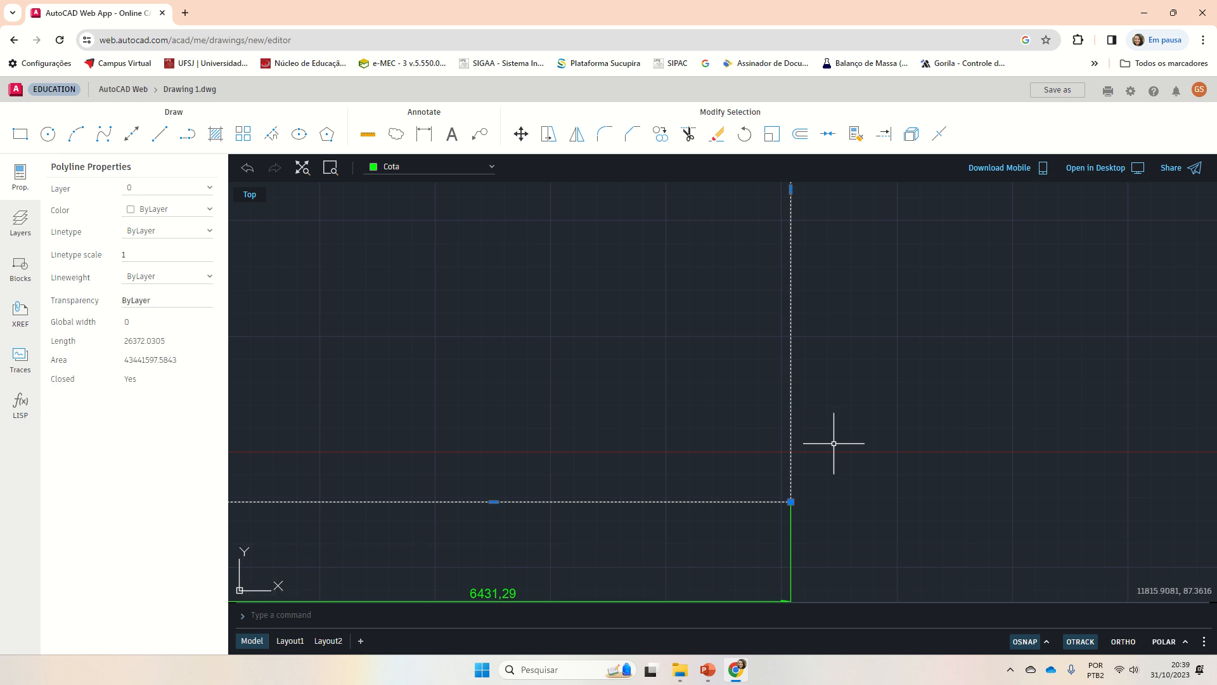
click(800, 134)
click(911, 134)
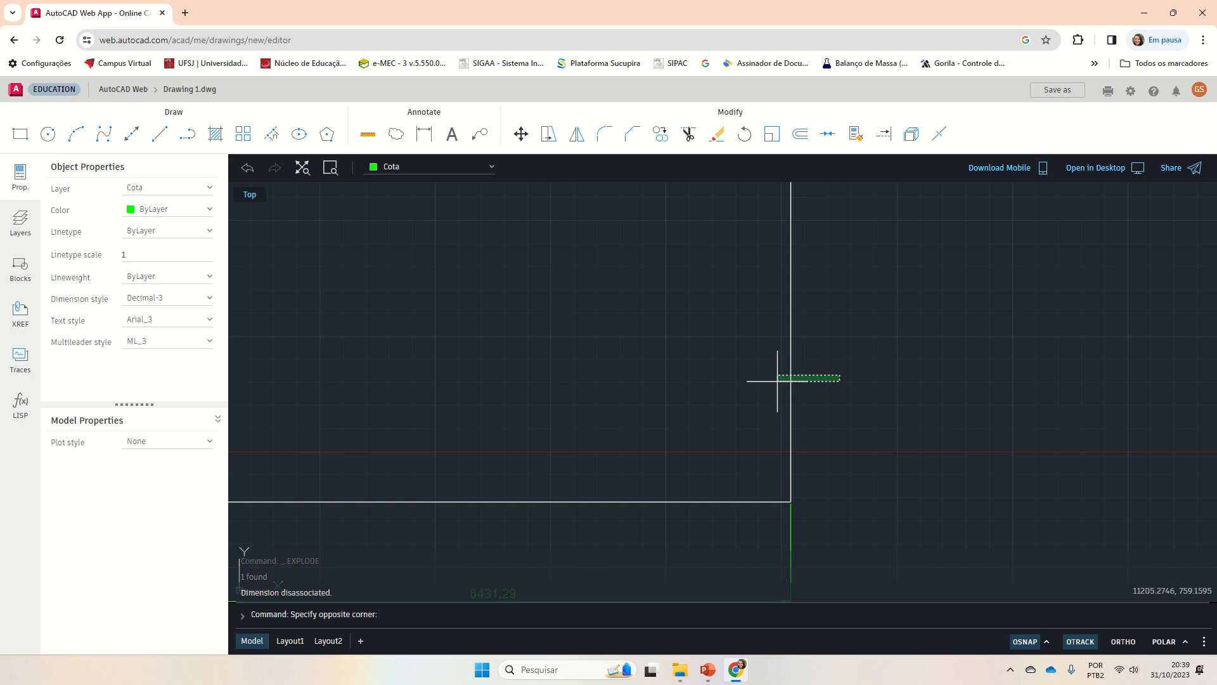
key(Escape)
key(Escape)
key(Escape)
- Offset the exploded rectangle's right and left sides inward by 1000
click(800, 135)
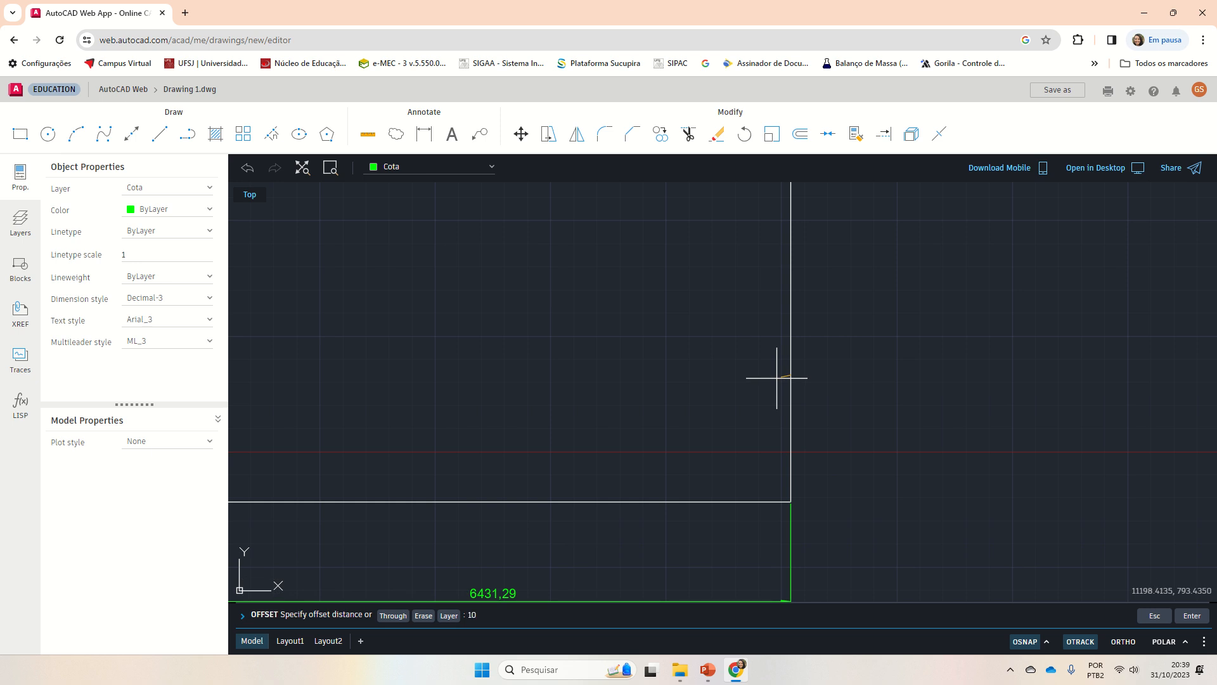
text(1000)
key(Return)
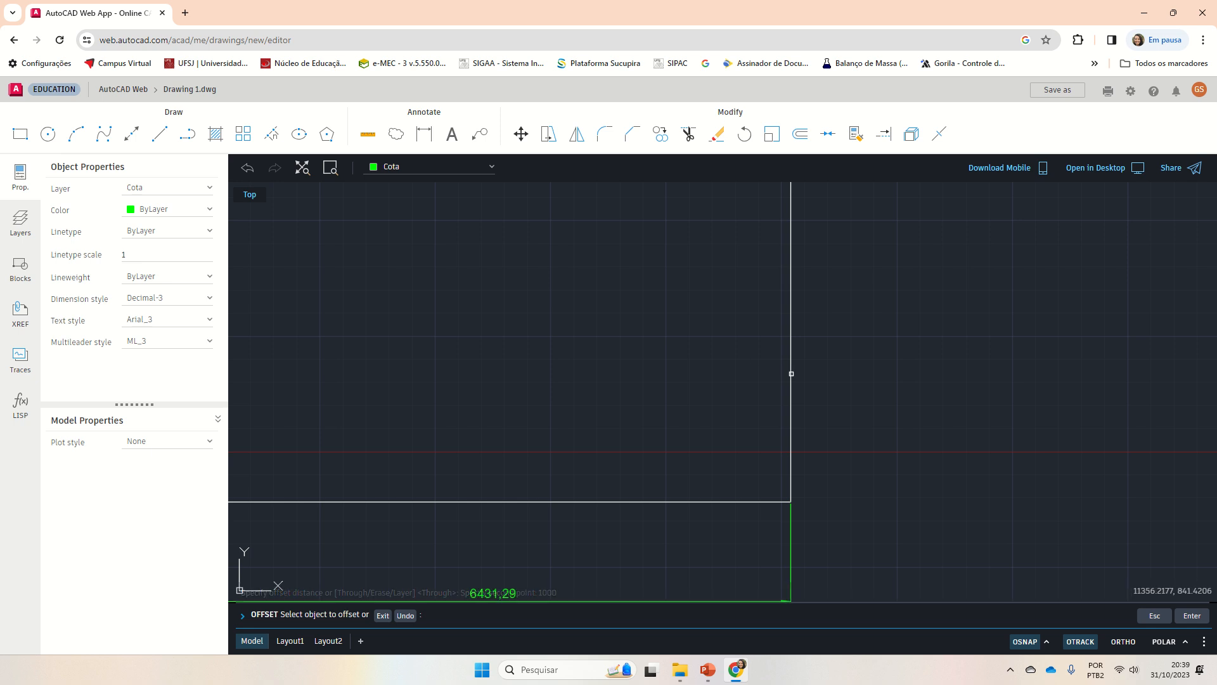
click(791, 374)
click(744, 366)
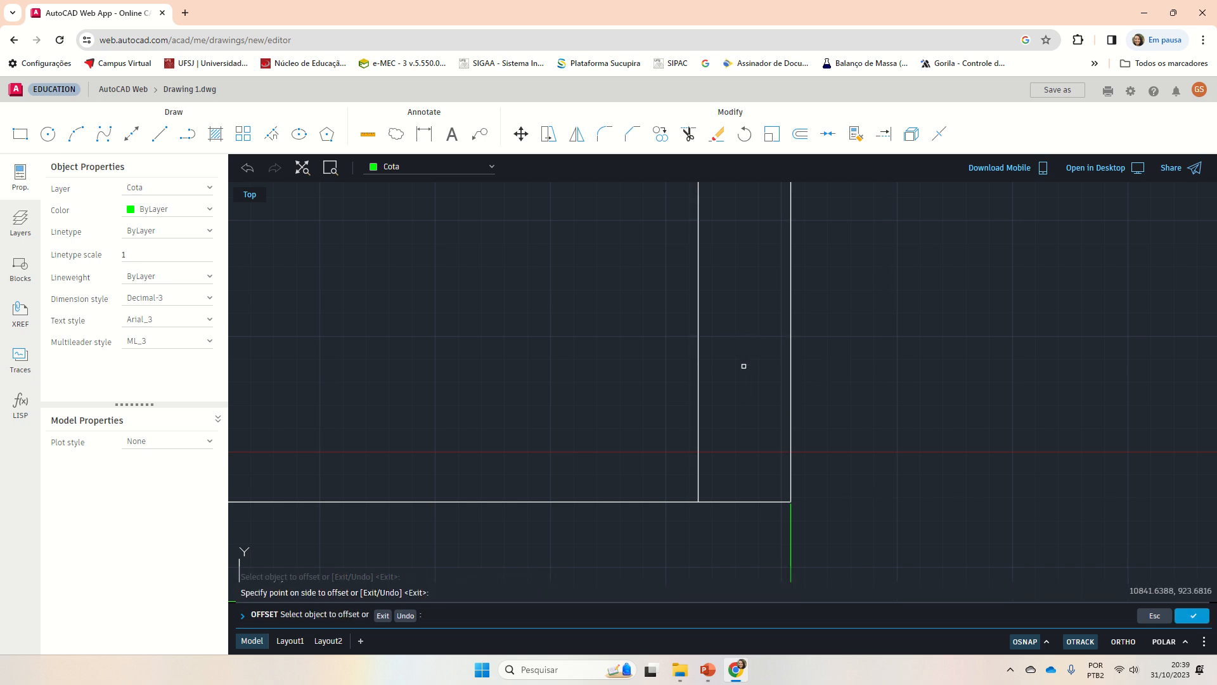
scroll(603, 415, down, 6)
click(493, 414)
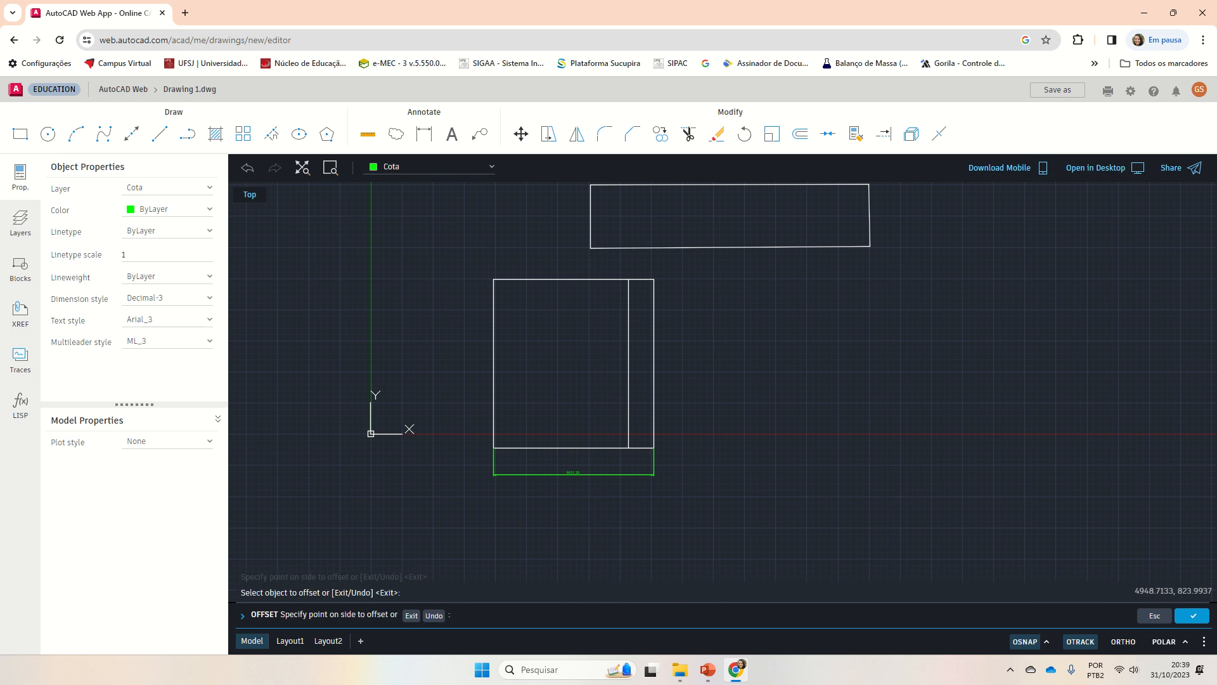
click(522, 412)
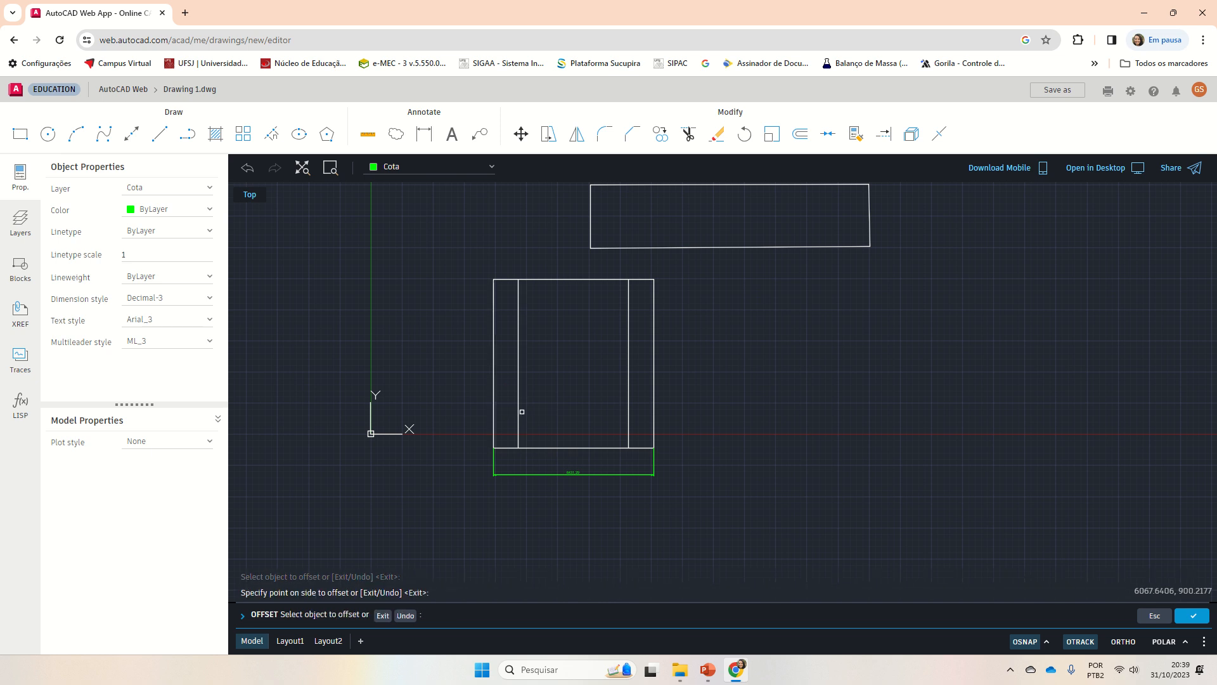
- Offset the exploded rectangle's lower and upper sides inward by the same 1000 distance and end the Offset command
click(589, 447)
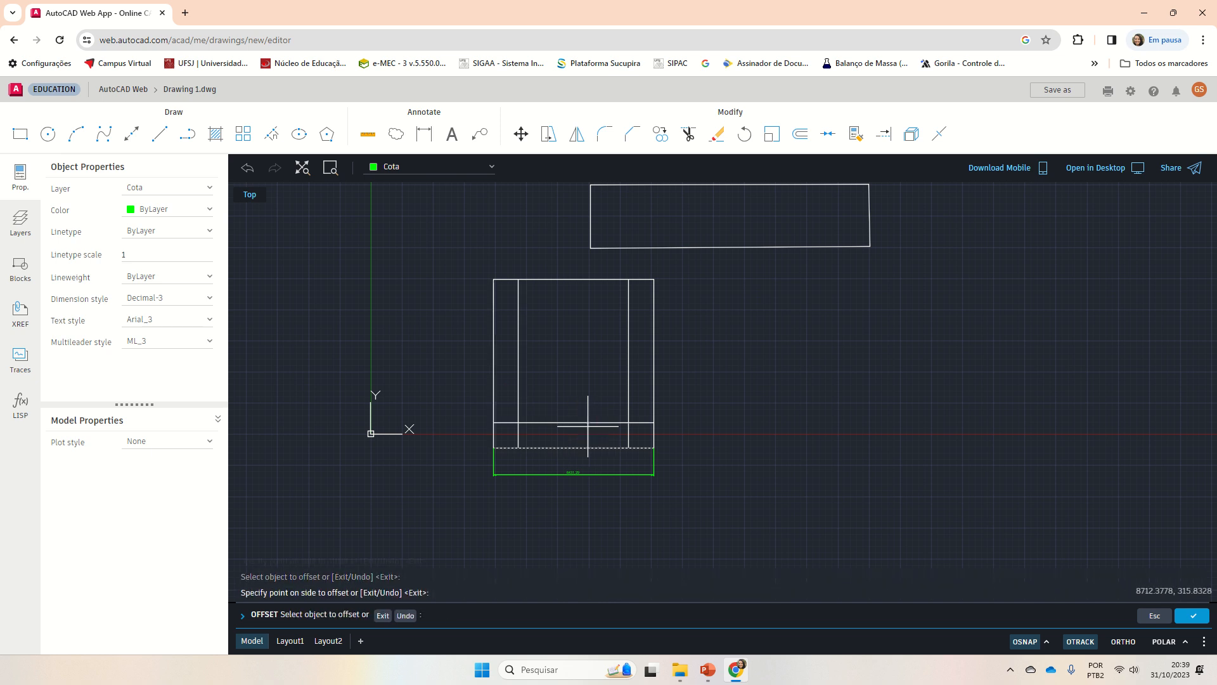
click(578, 279)
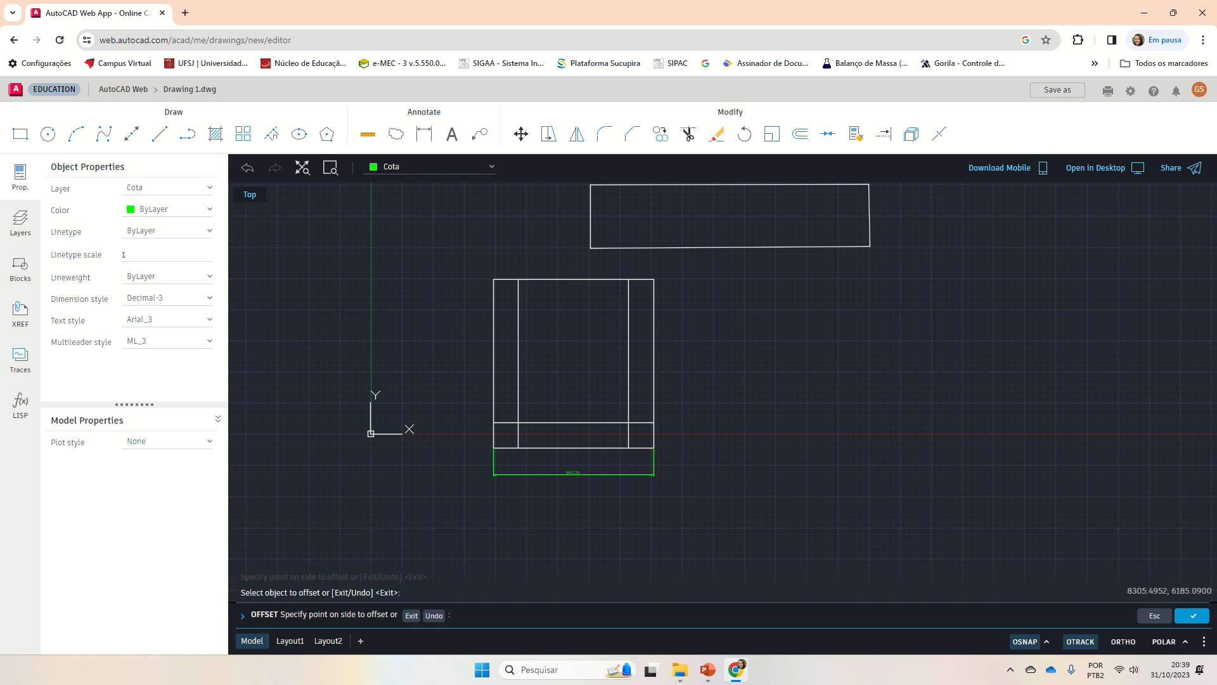
click(578, 322)
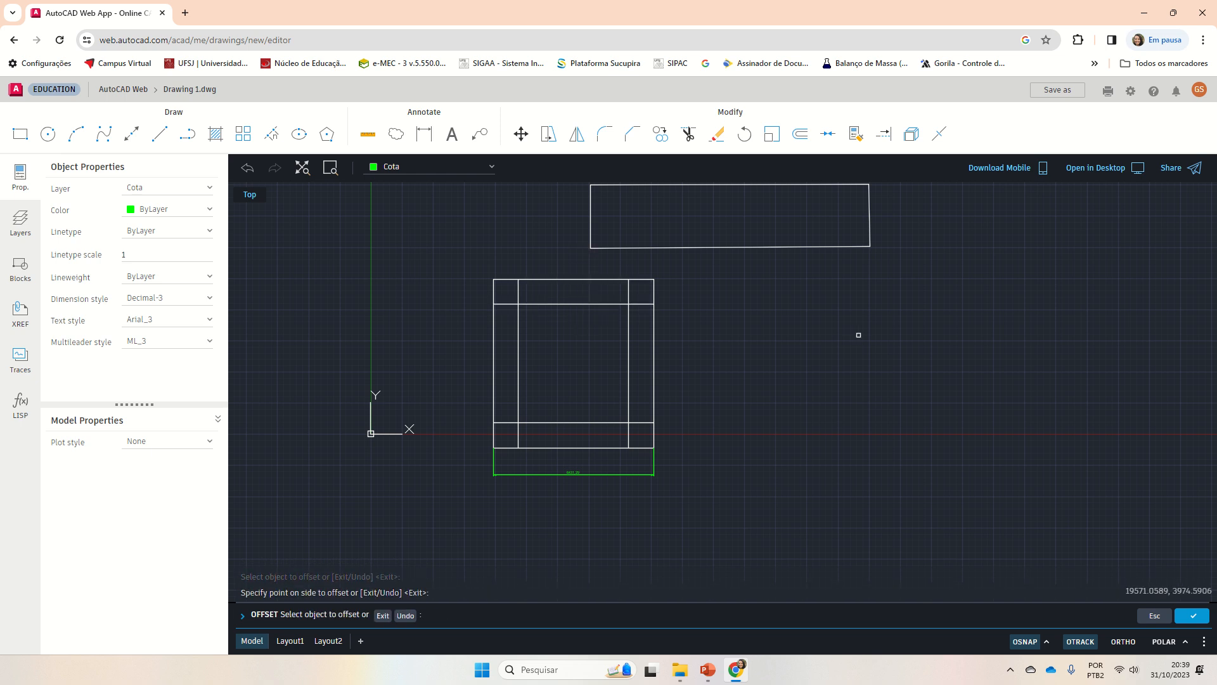
key(Escape)
key(Escape)
key(Escape)
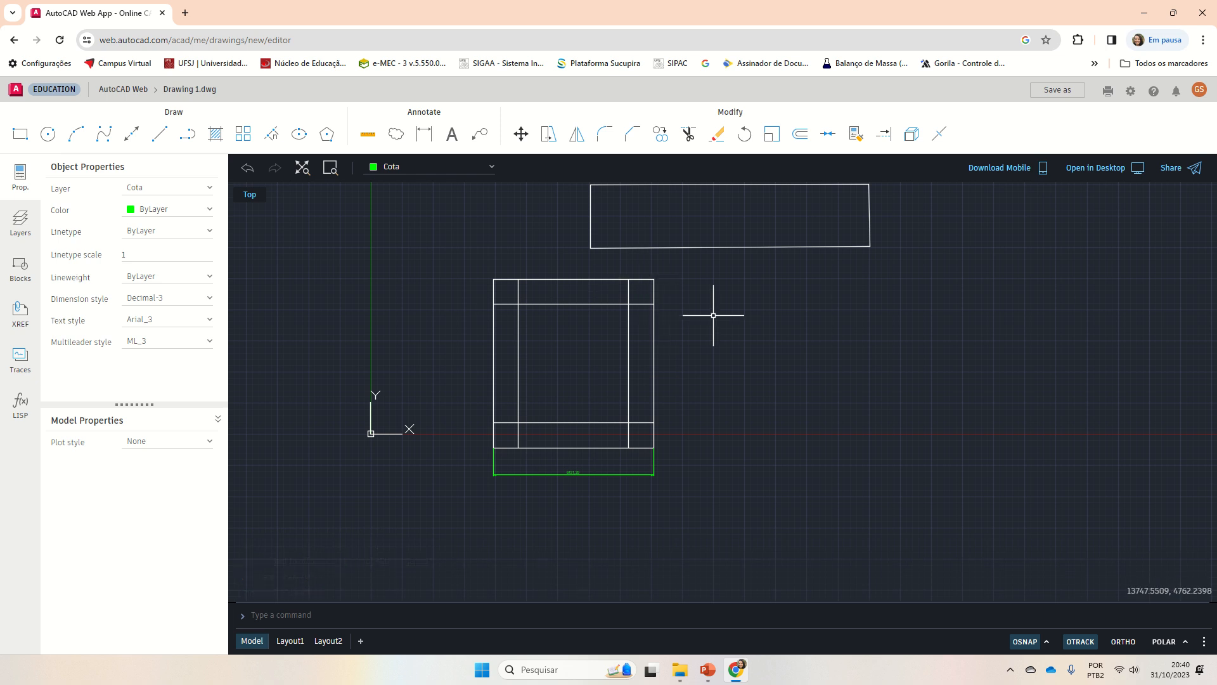
click(20, 134)
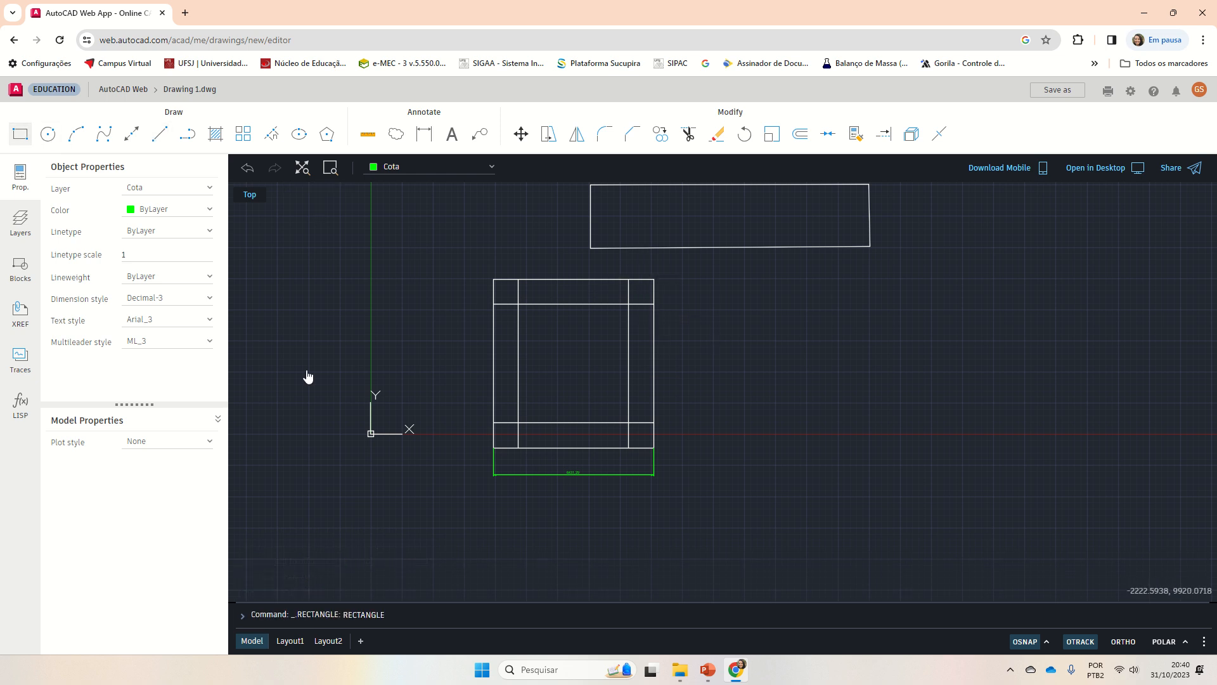
click(724, 482)
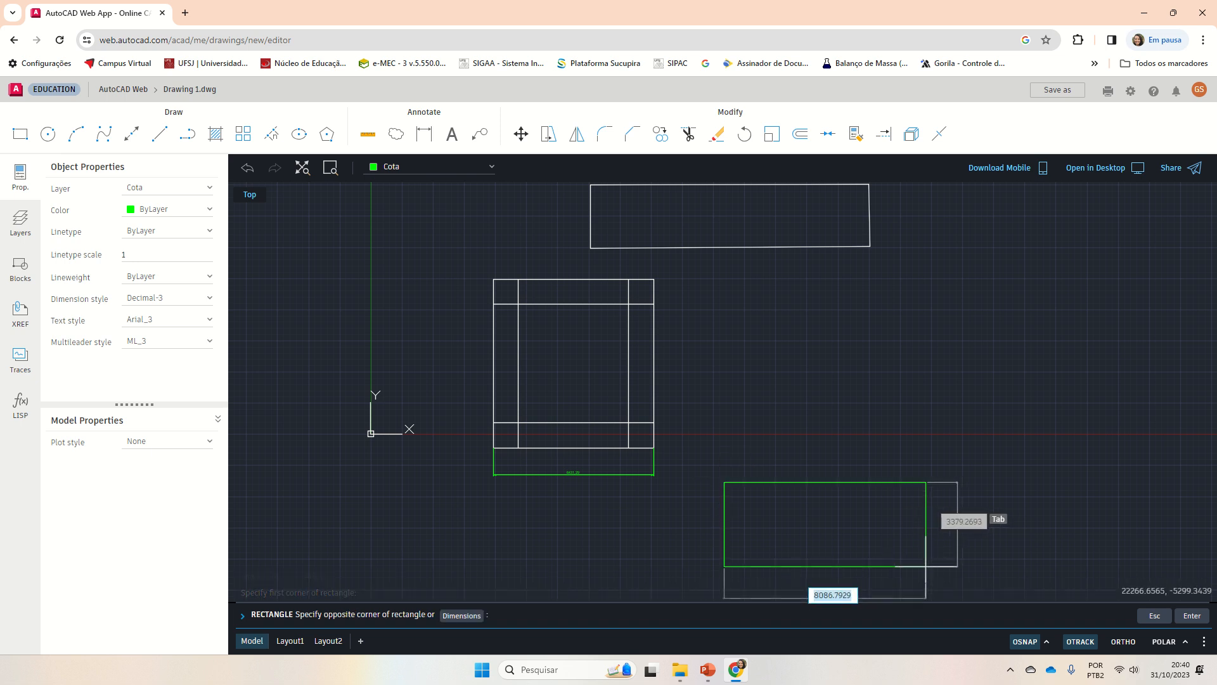
key(Escape)
key(Escape)
key(Escape)
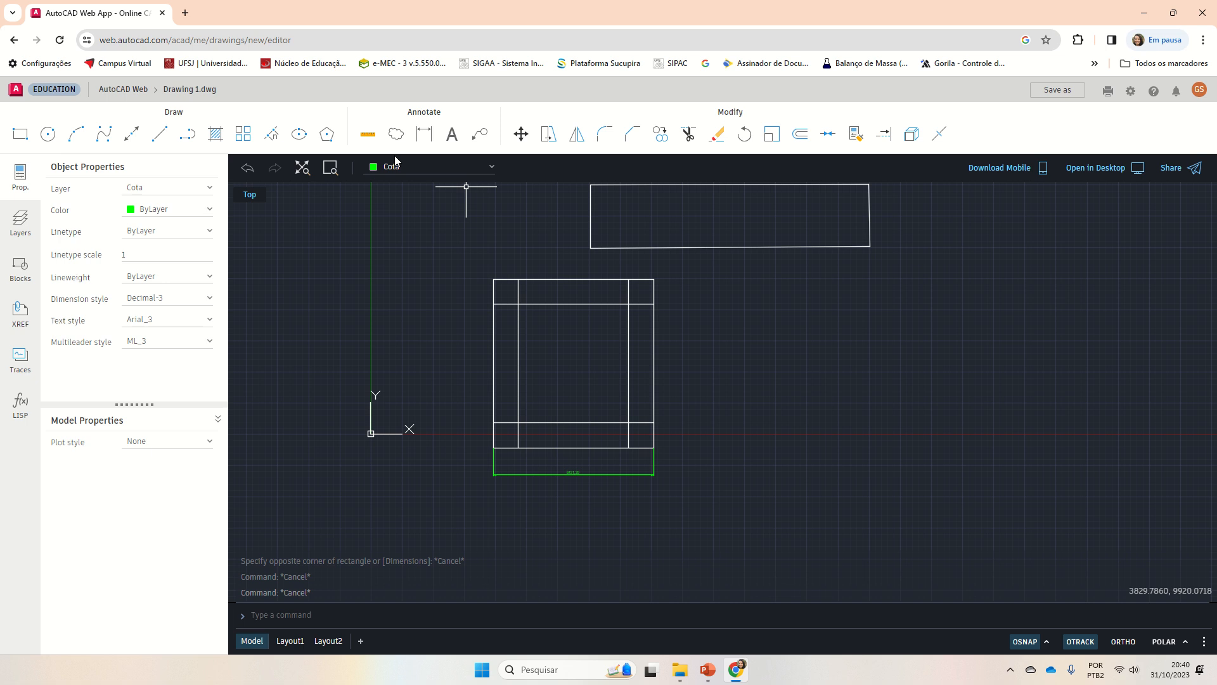
- Make layer 0 current and draw a wide rectangle below and to the right of the dimensioned one
click(395, 166)
click(416, 200)
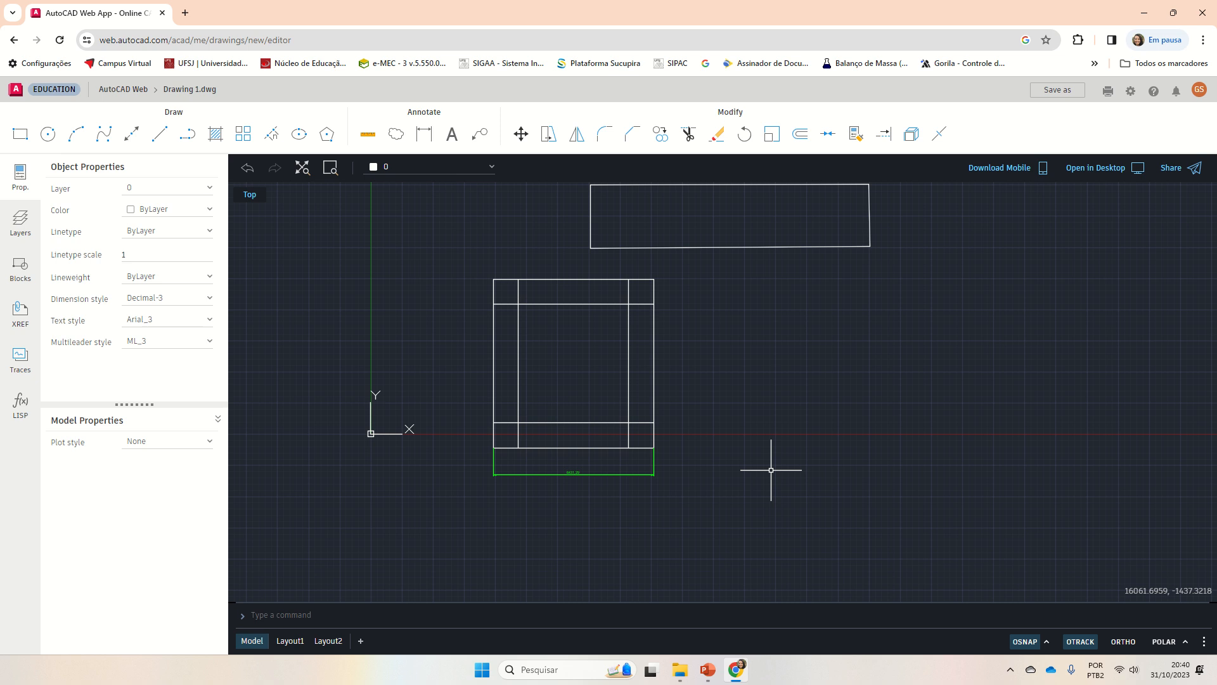
text(r)
key(Return)
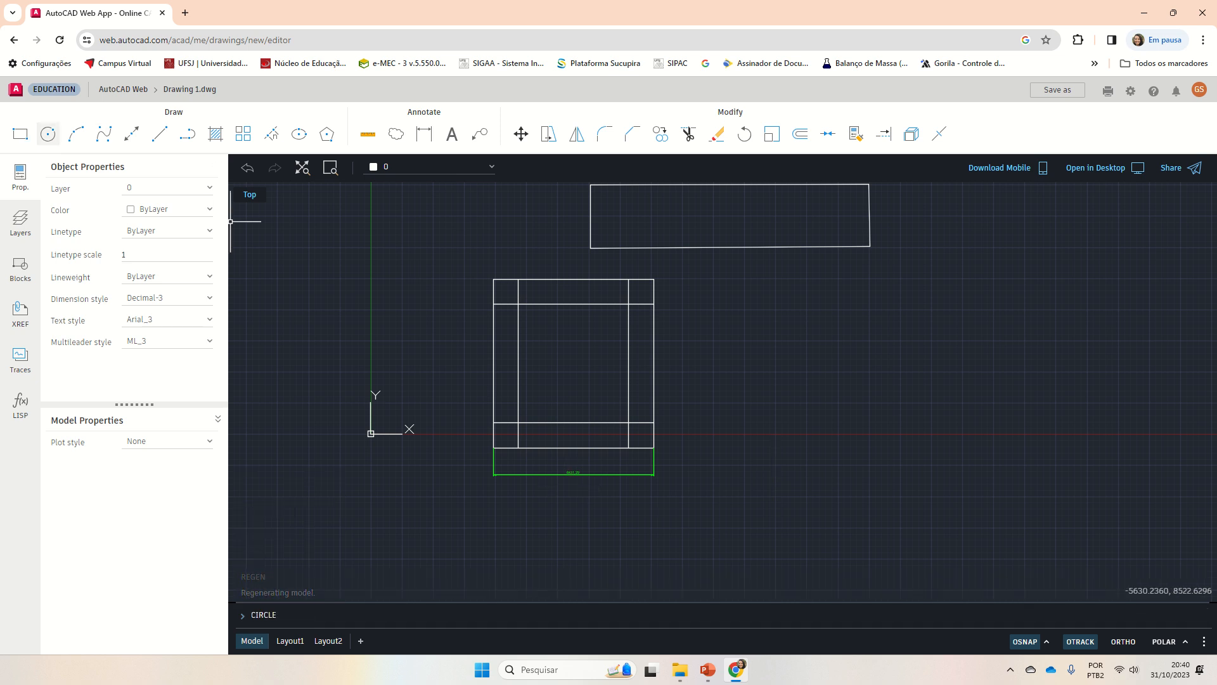
click(21, 135)
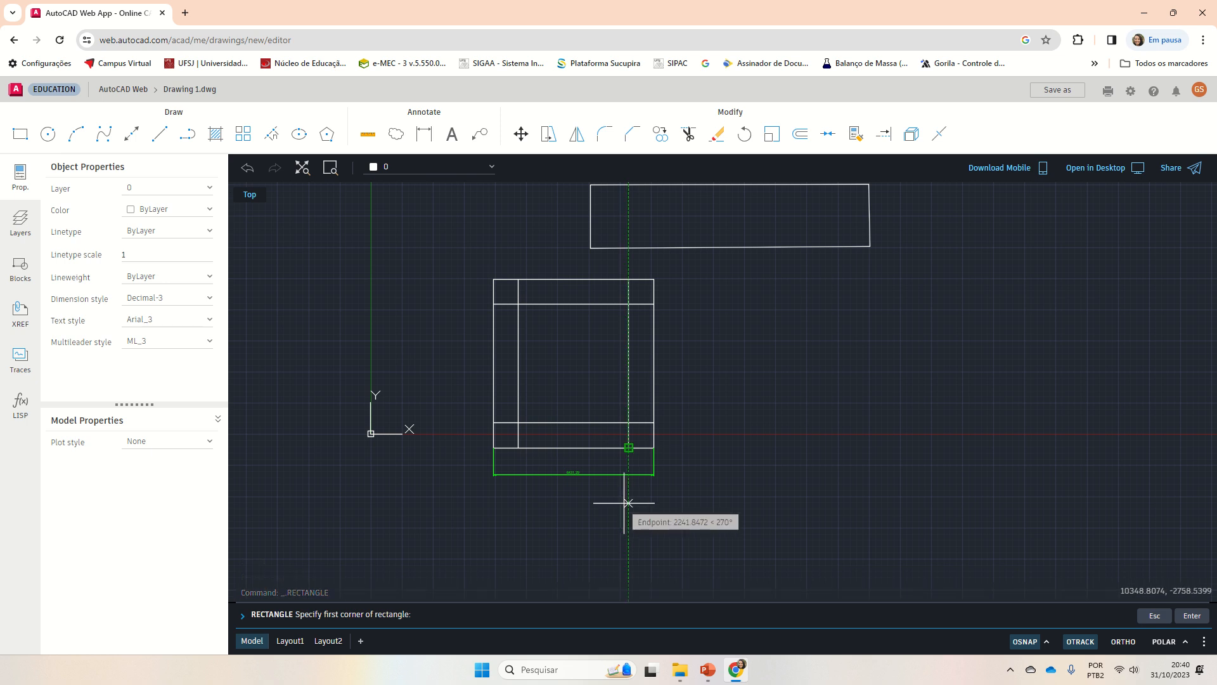
click(750, 506)
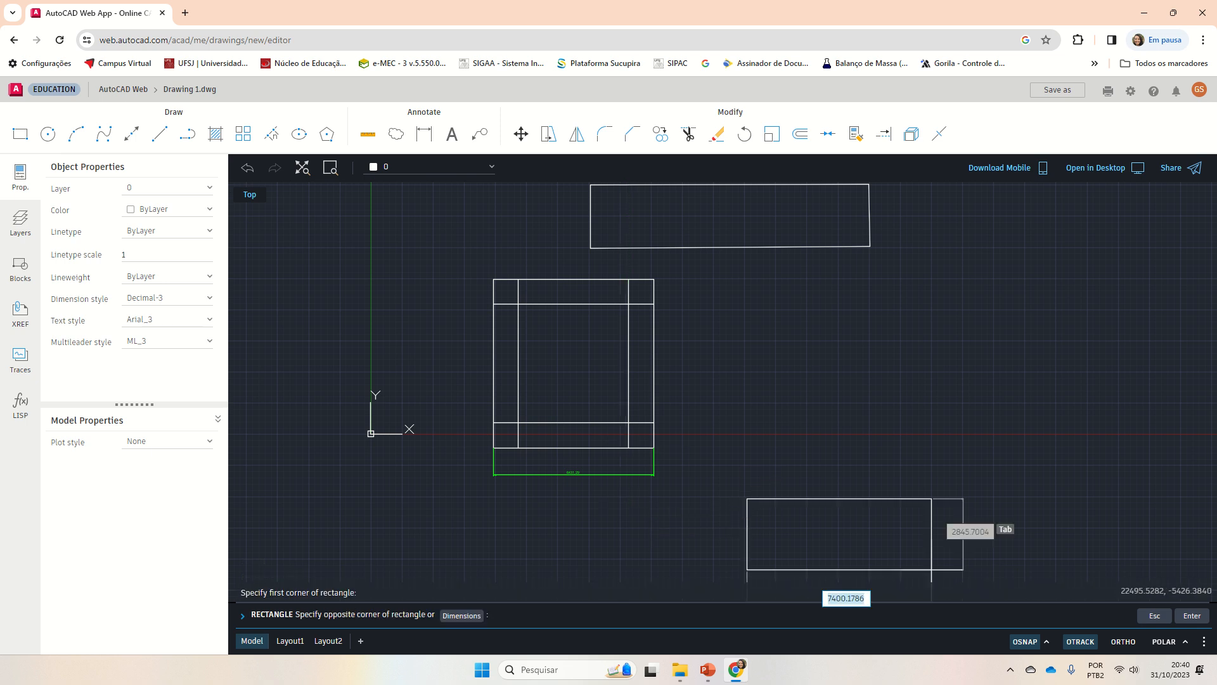
click(960, 578)
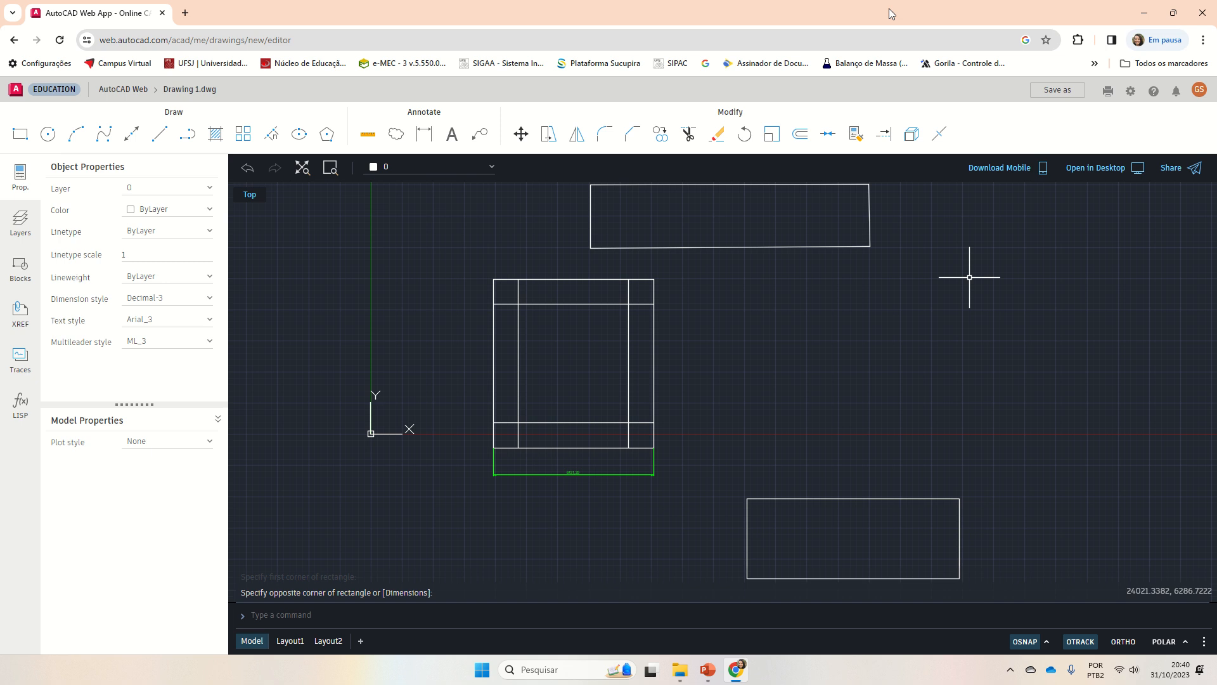
click(801, 134)
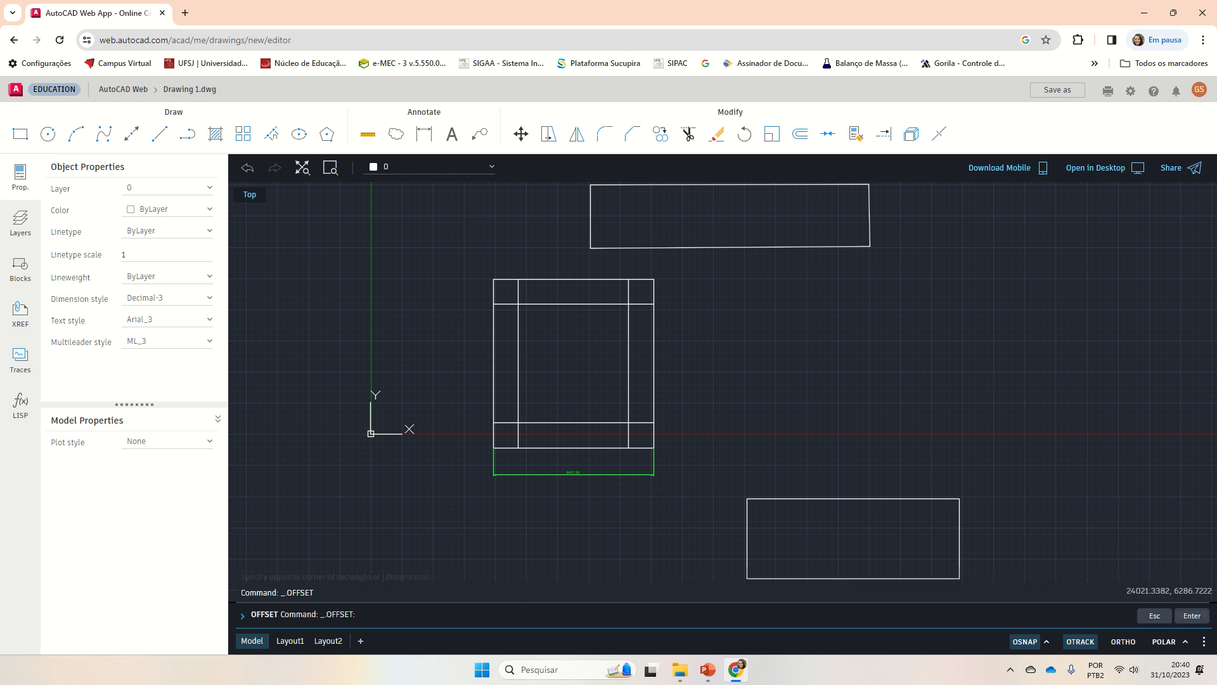
click(900, 498)
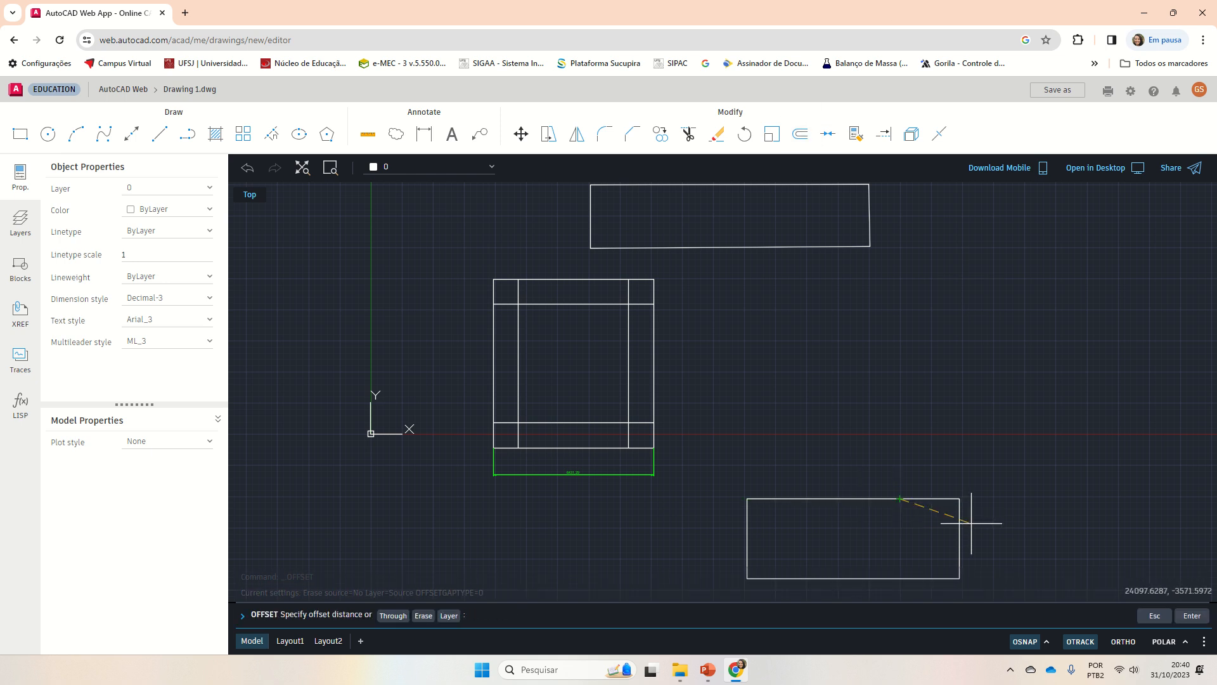
key(Escape)
key(Escape)
key(Escape)
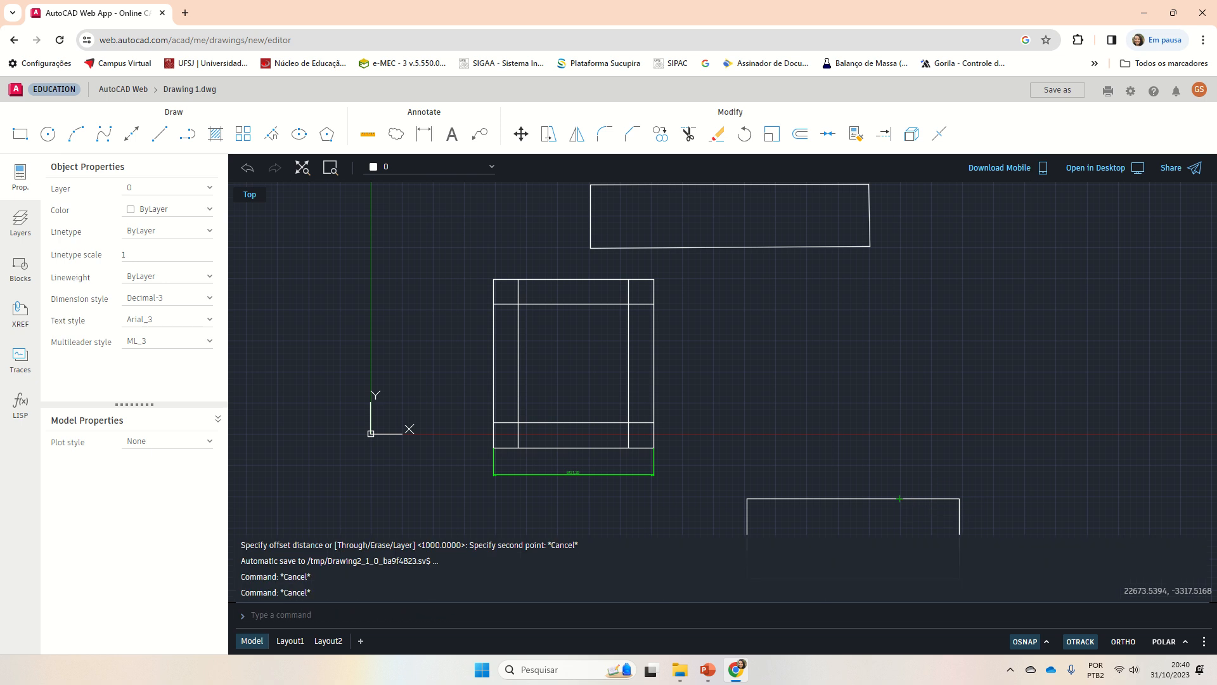
- Offset the new unexploded rectangle outward by 1000
scroll(983, 551, down, 2)
scroll(983, 551, up, 3)
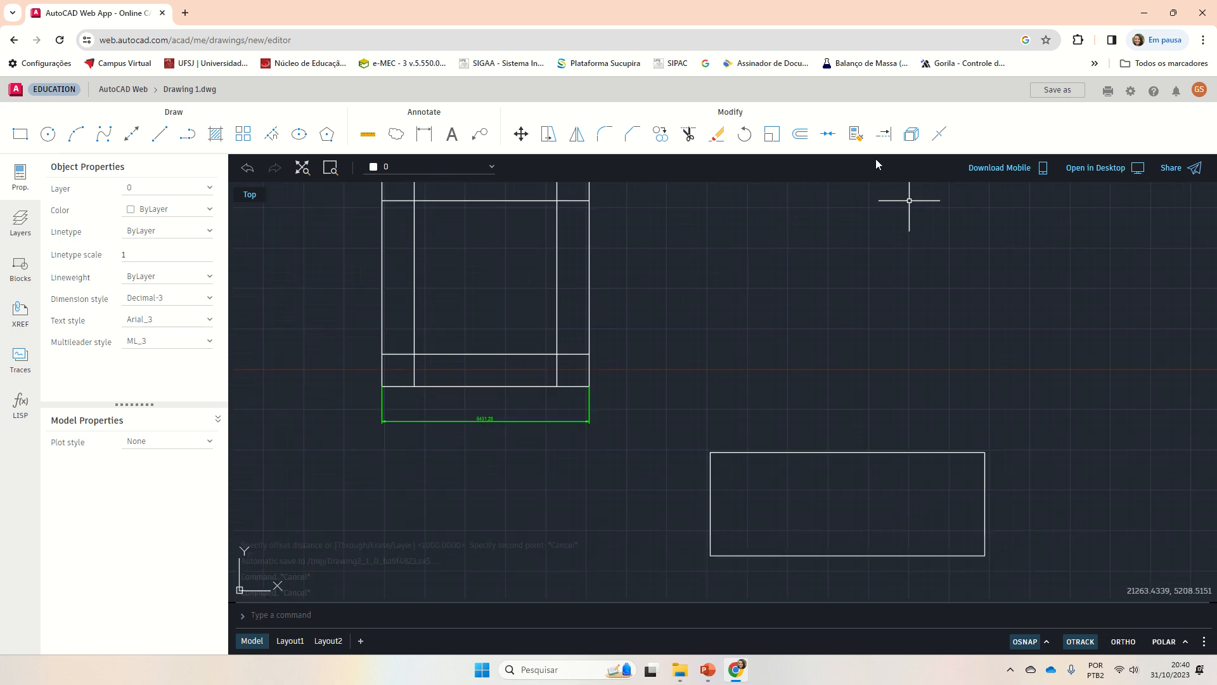
key(space)
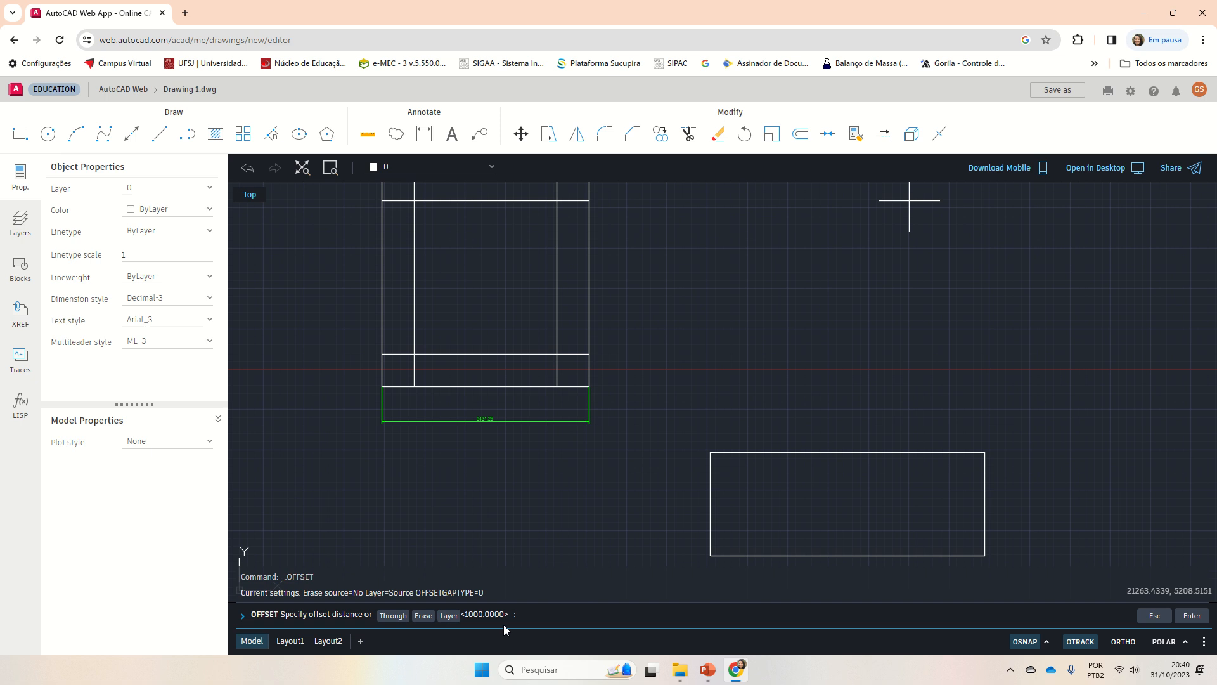
key(Return)
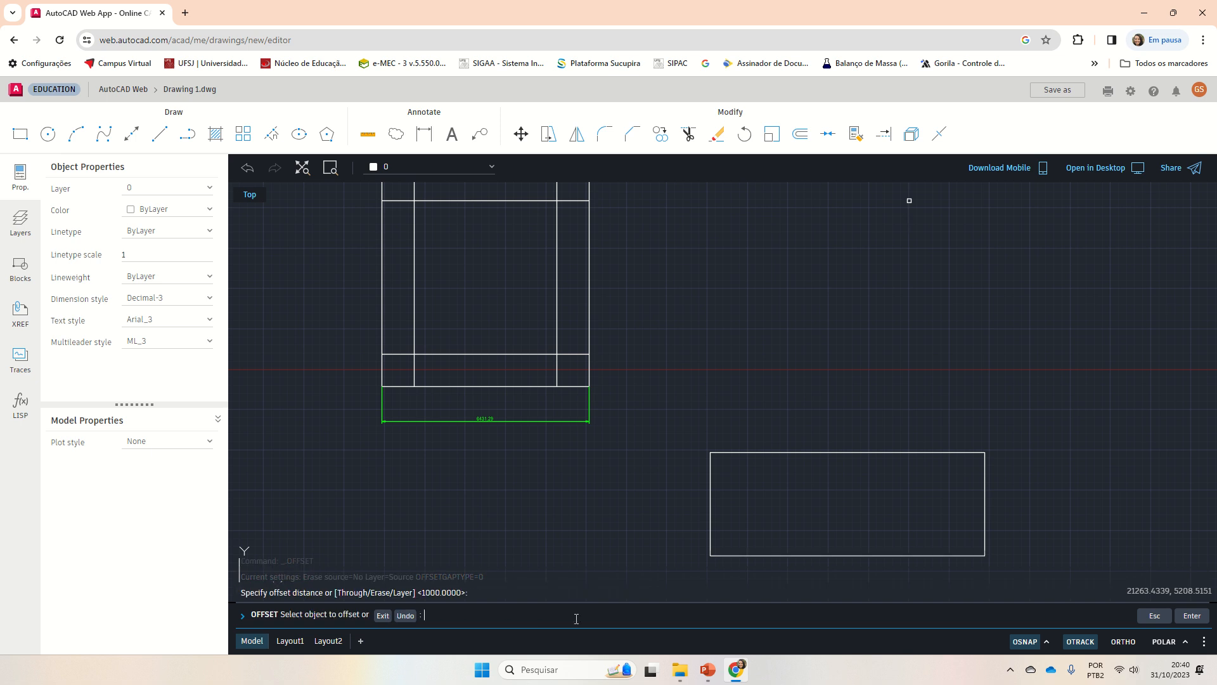
click(821, 555)
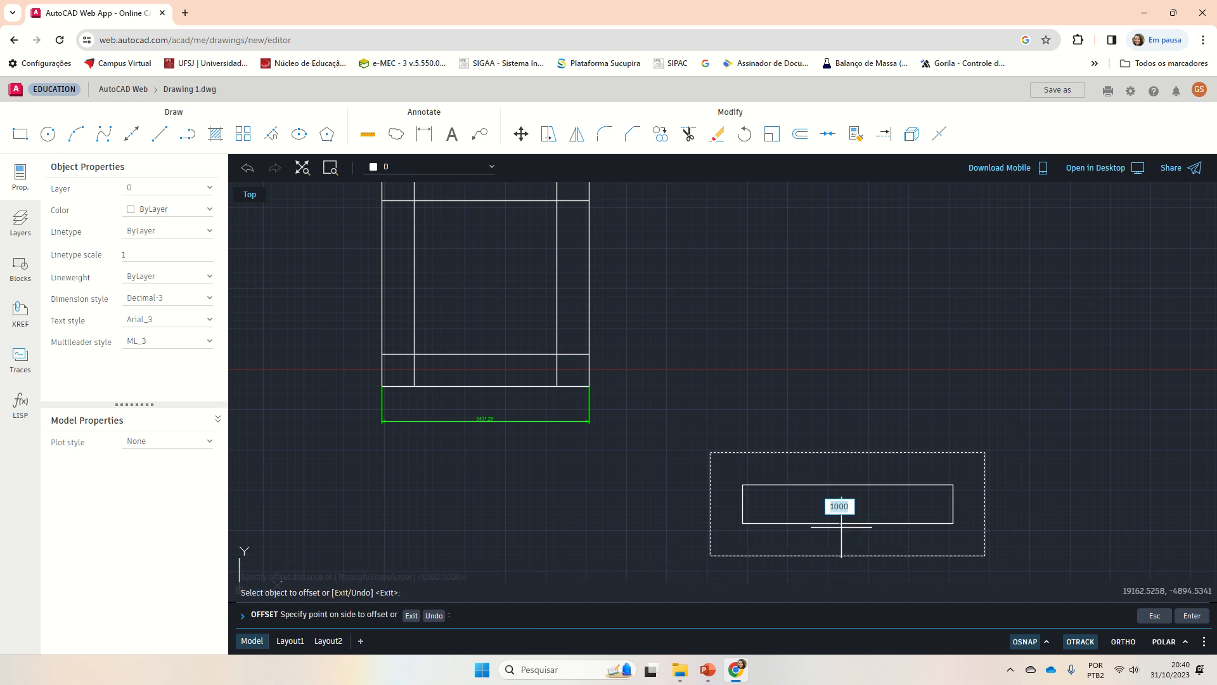
click(837, 567)
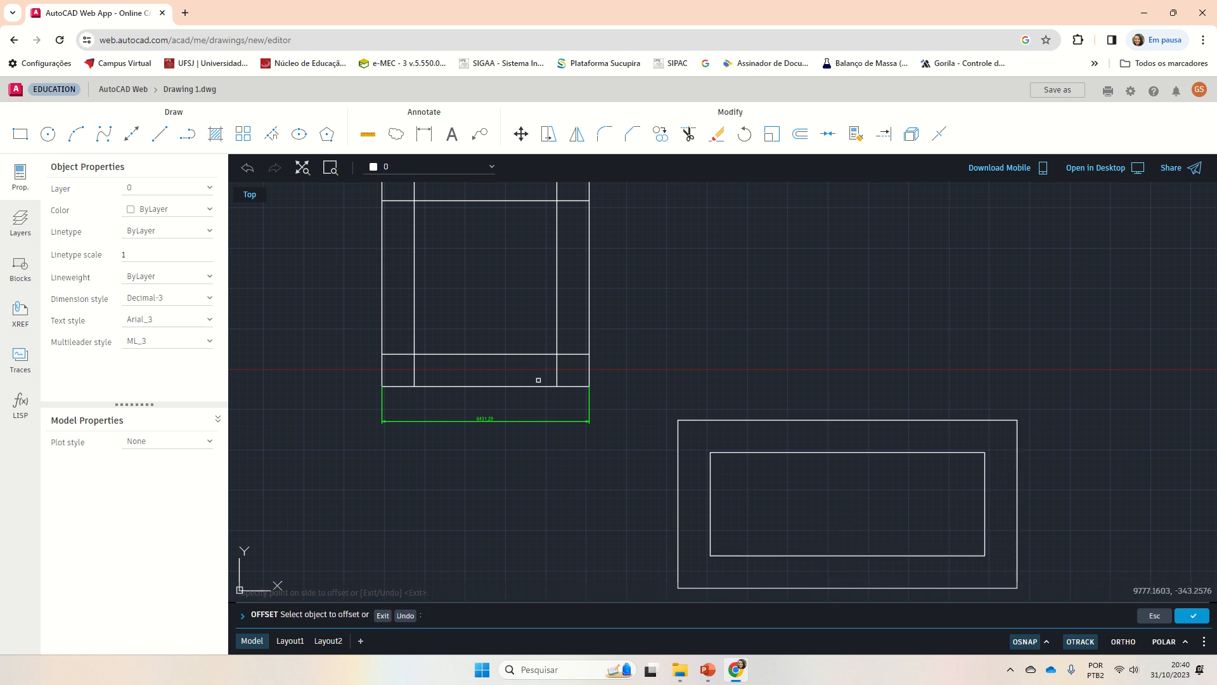
scroll(620, 353, down, 2)
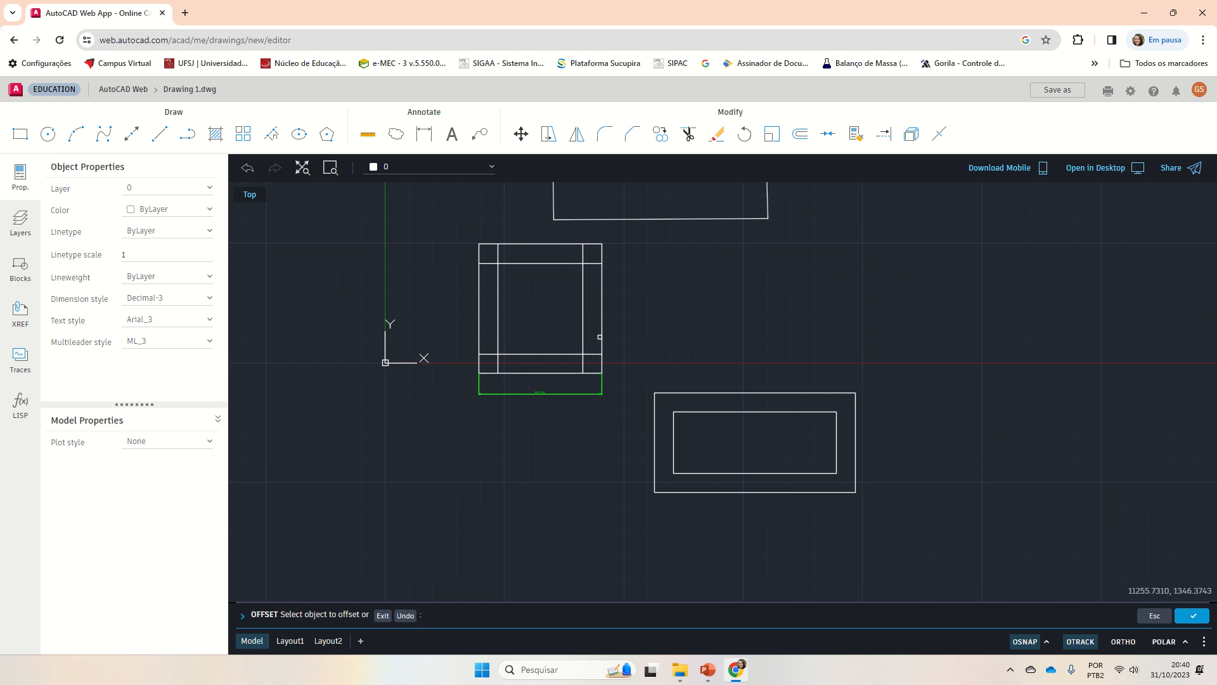
key(Return)
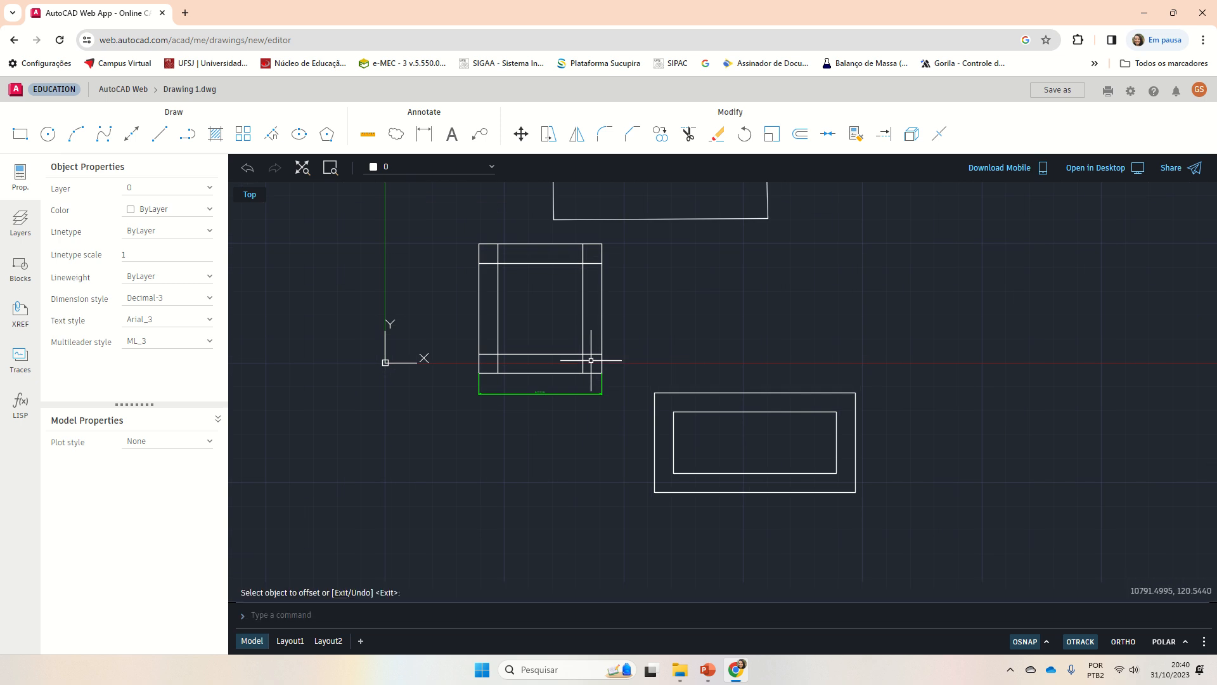
- Copy the dimensioned rectangle with its offset lines and dimension about 8072 units to the right of the original
click(618, 240)
click(454, 409)
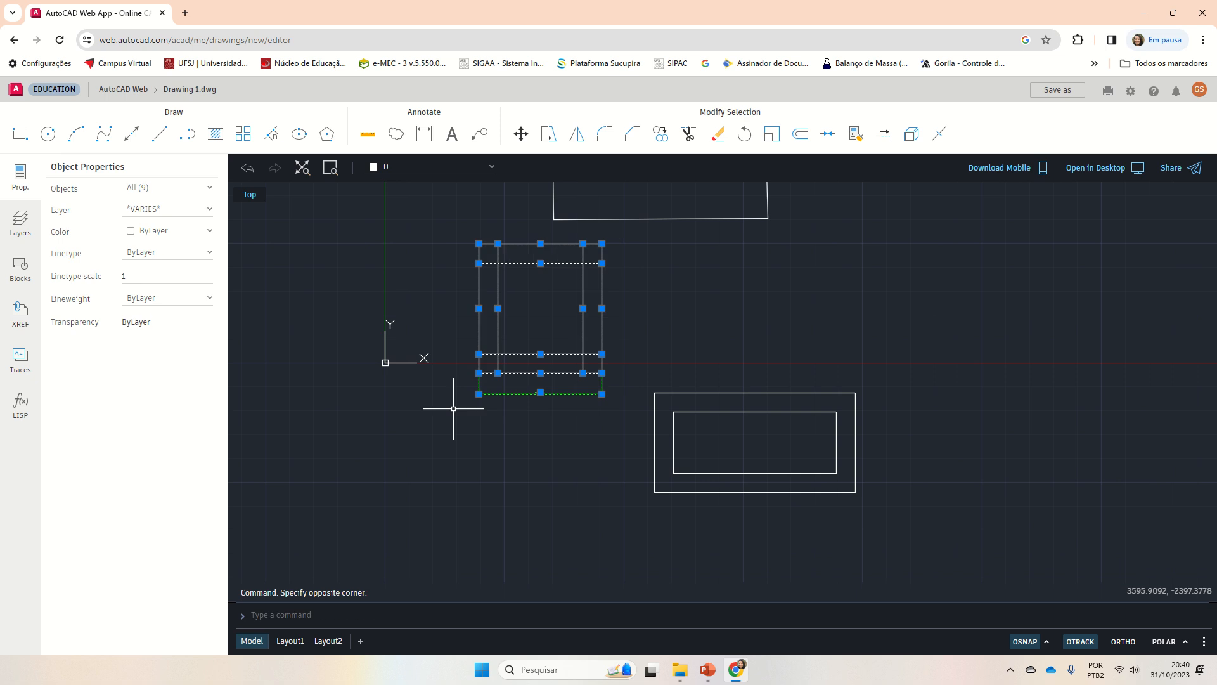
click(661, 135)
key(Return)
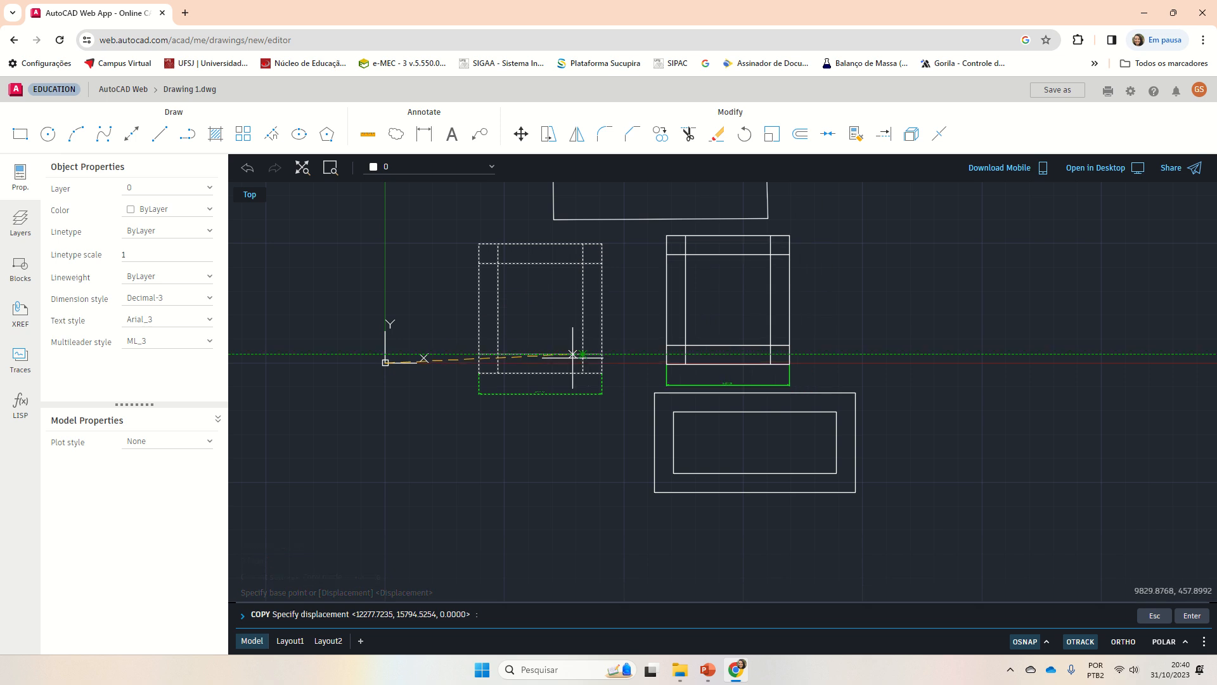
key(Escape)
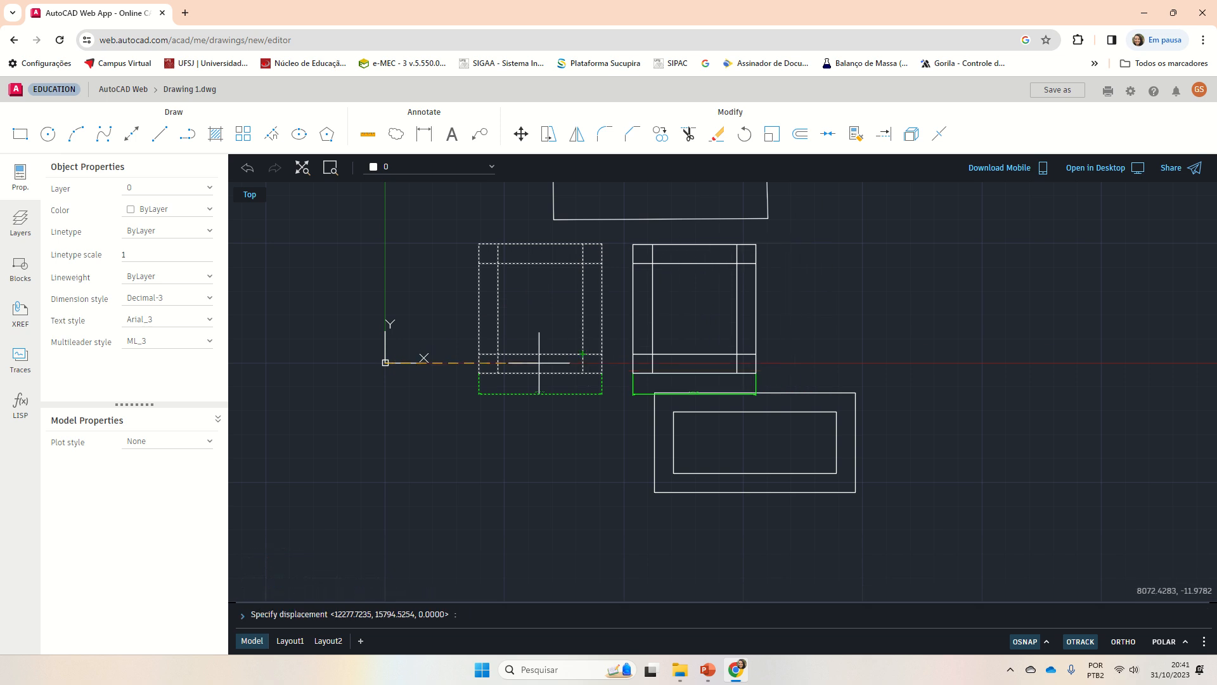
click(907, 366)
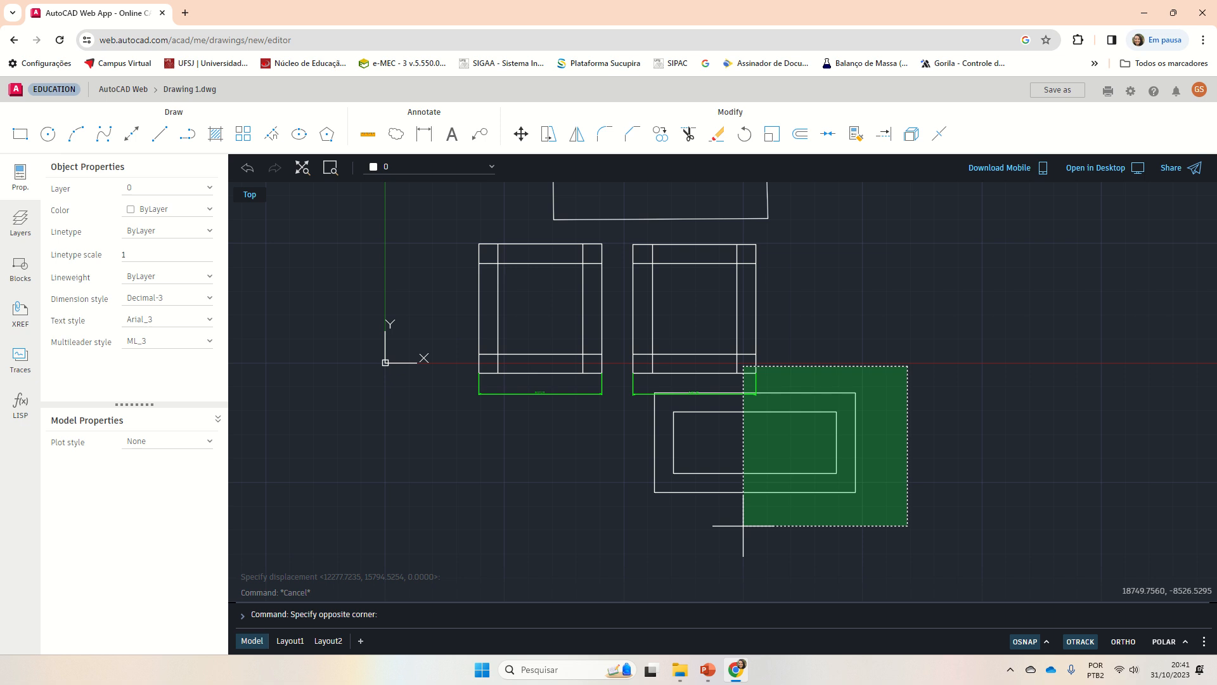
click(741, 523)
click(931, 383)
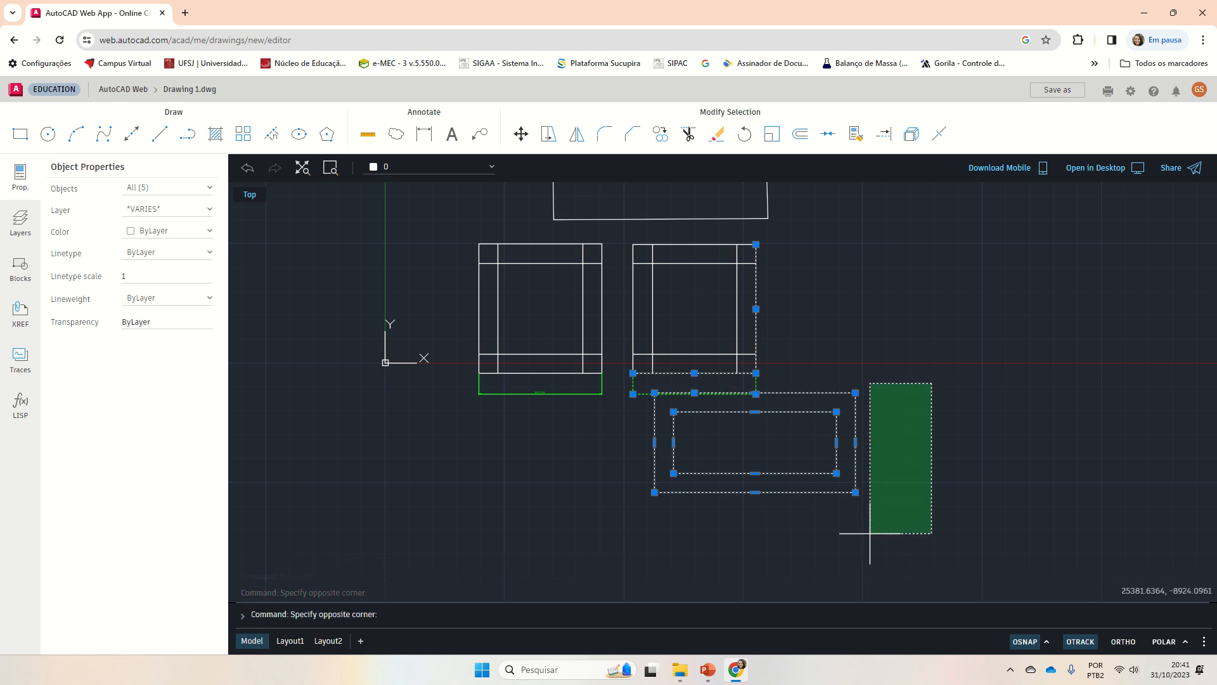
key(Escape)
key(Escape)
key(Escape)
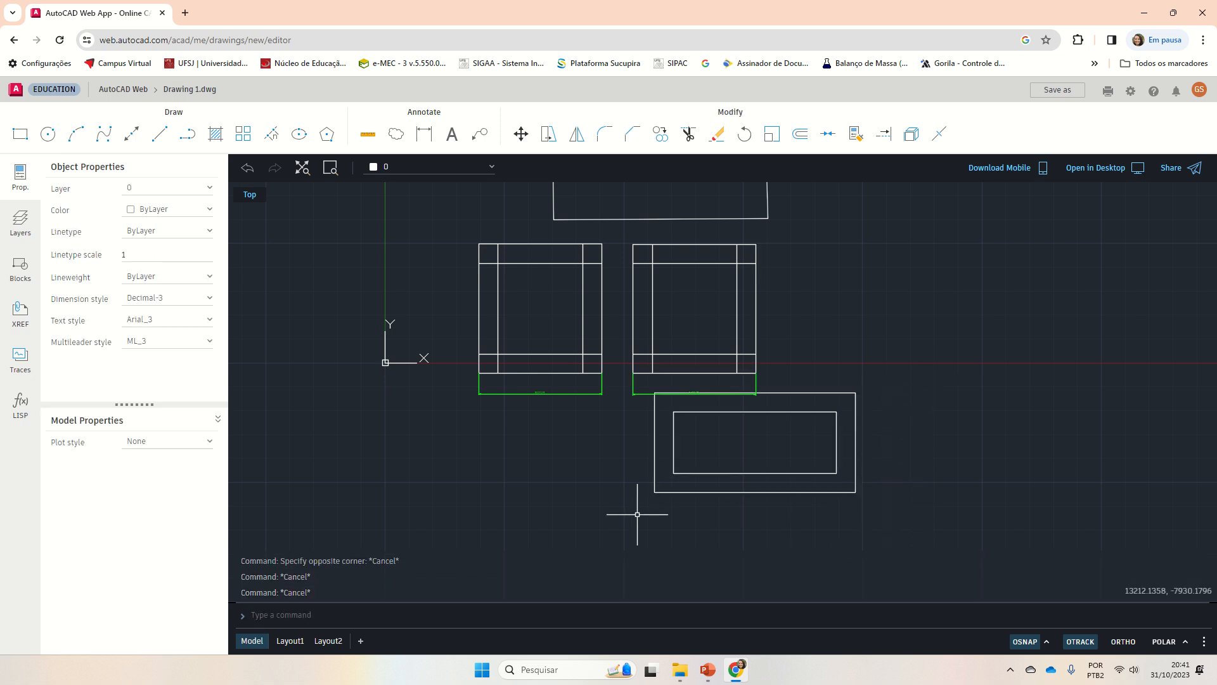
- Erase the two nested wide rectangles below the dimensioned figures
click(922, 543)
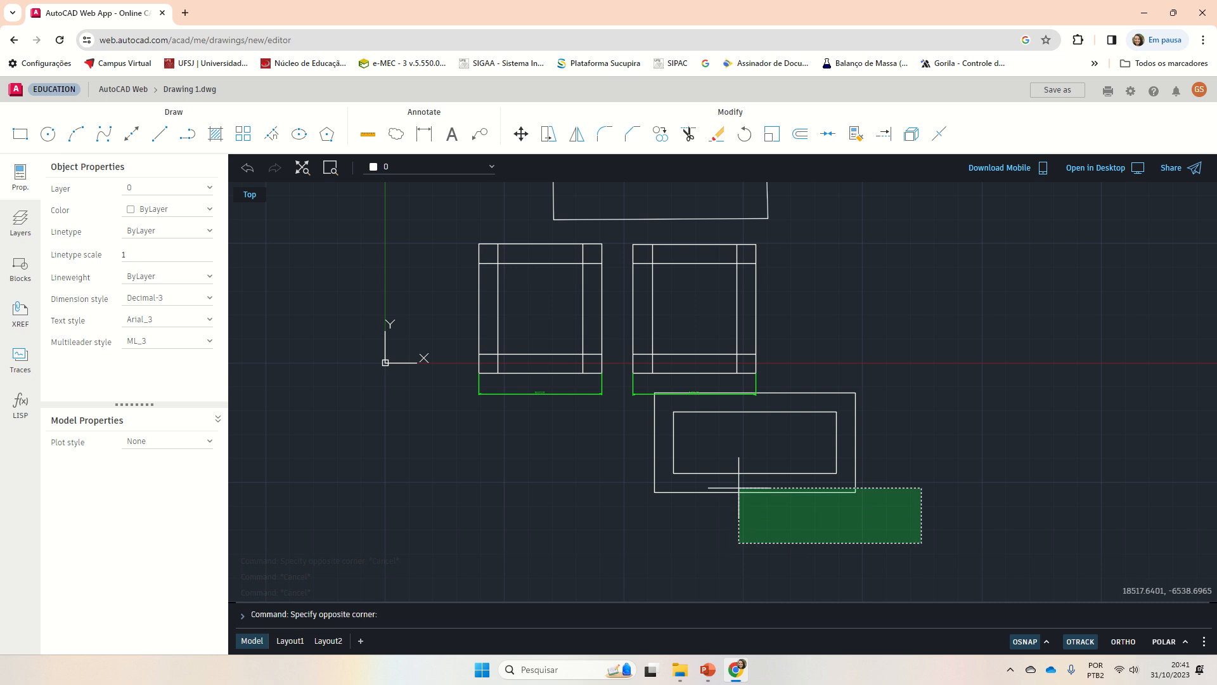
click(735, 453)
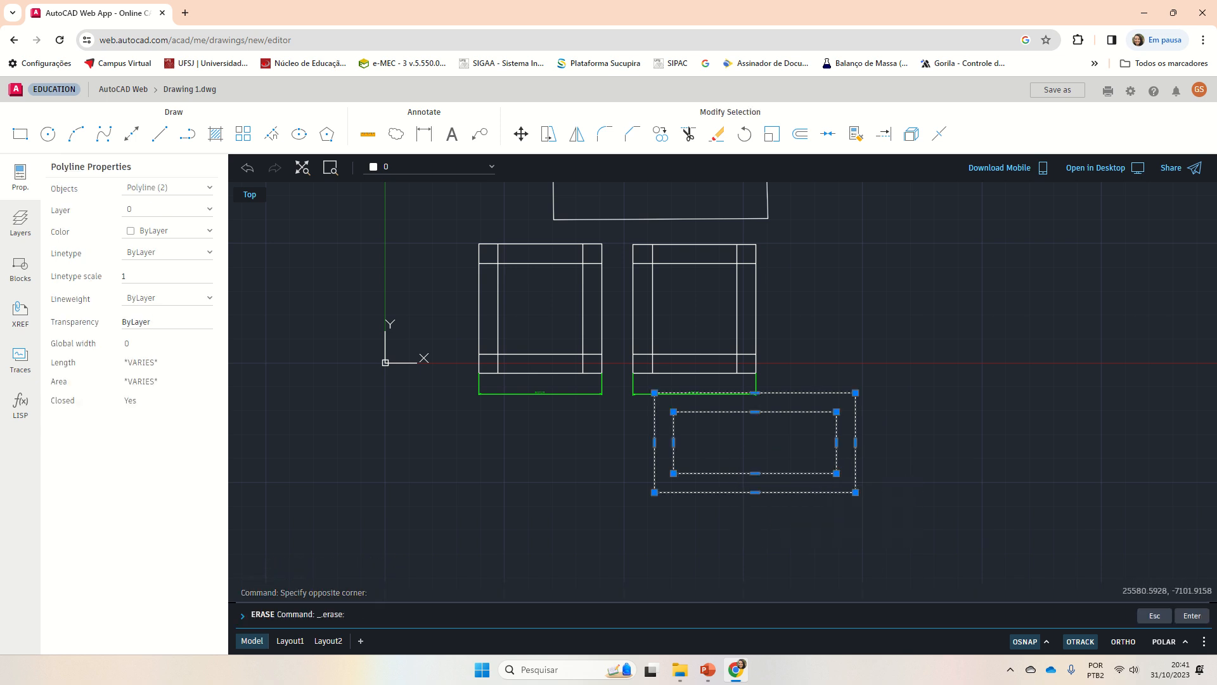
key(Delete)
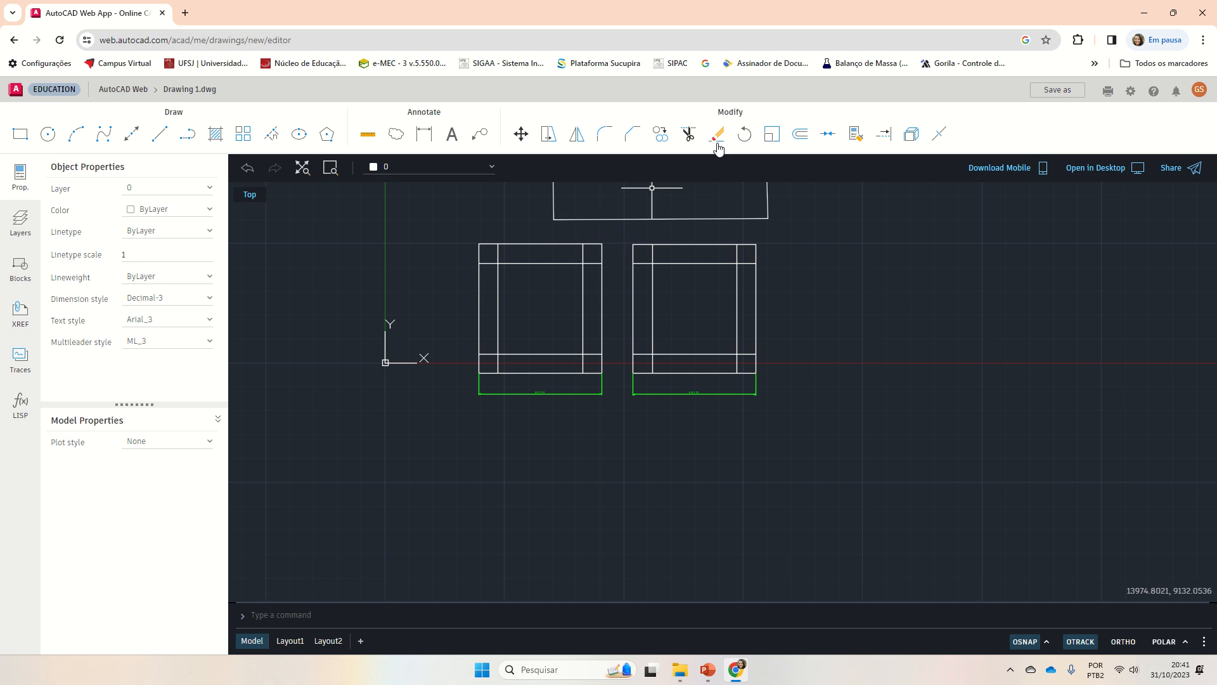
click(688, 133)
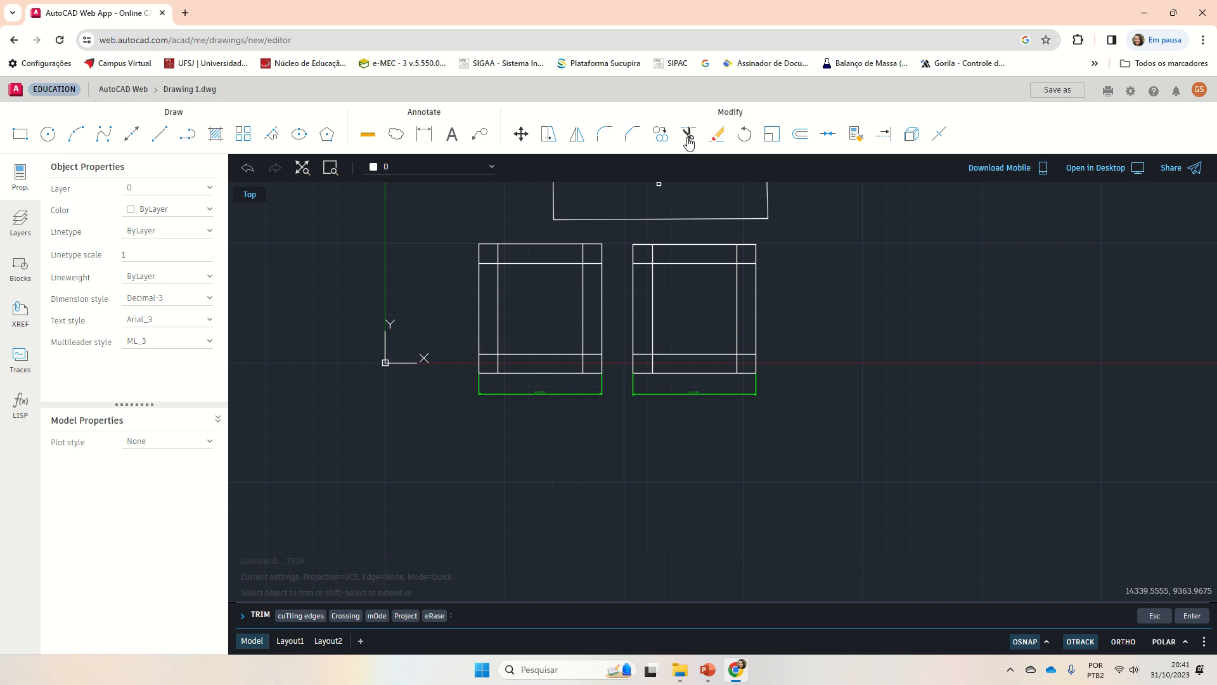
key(Escape)
key(Escape)
key(Escape)
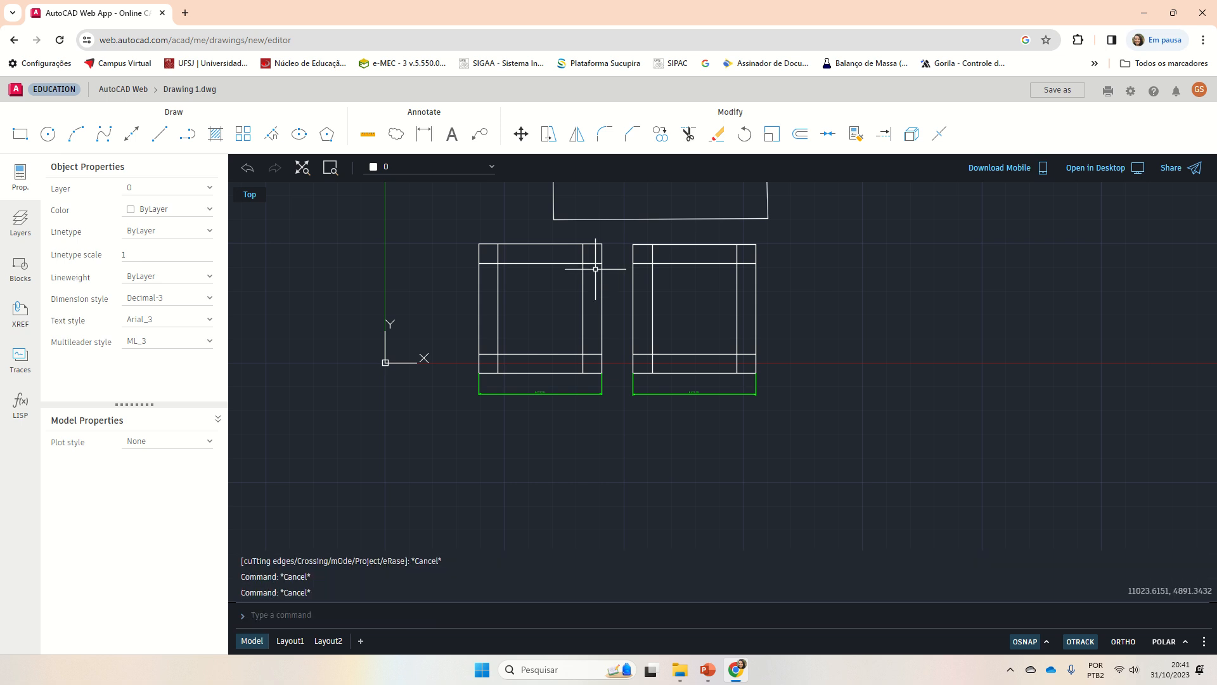
- Using the whole left figure as cutting edges, trim its offset-line overhangs at all four corners to leave an inner rectangle
click(608, 236)
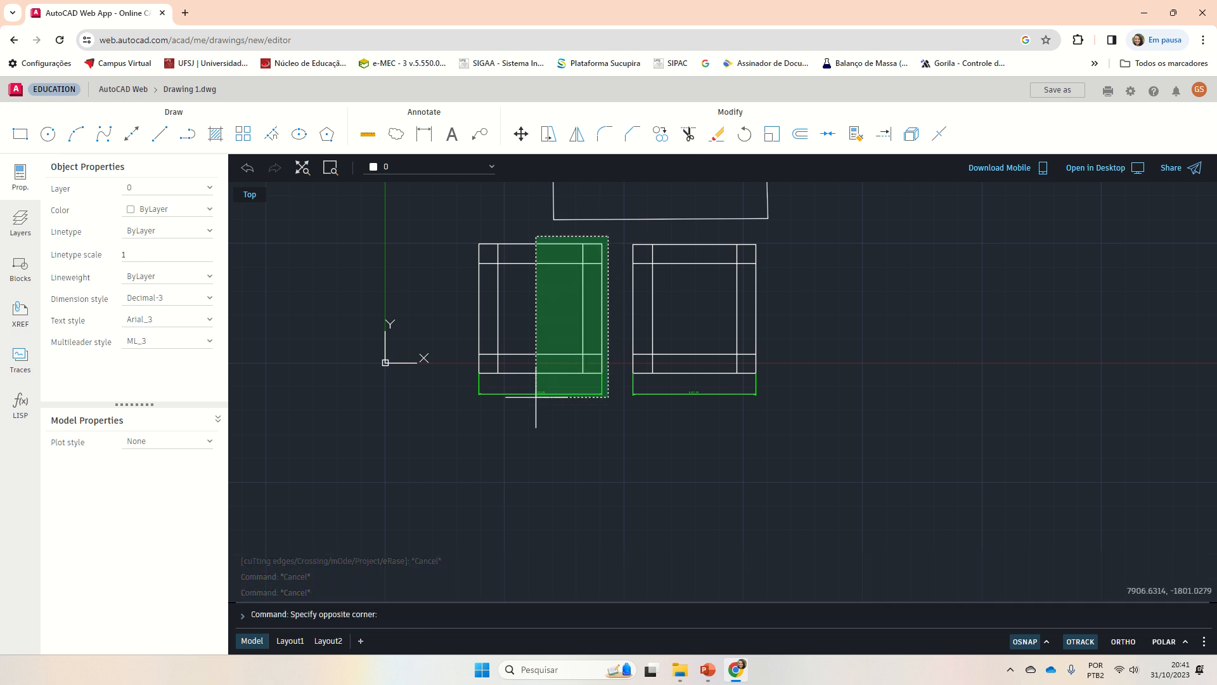
click(456, 391)
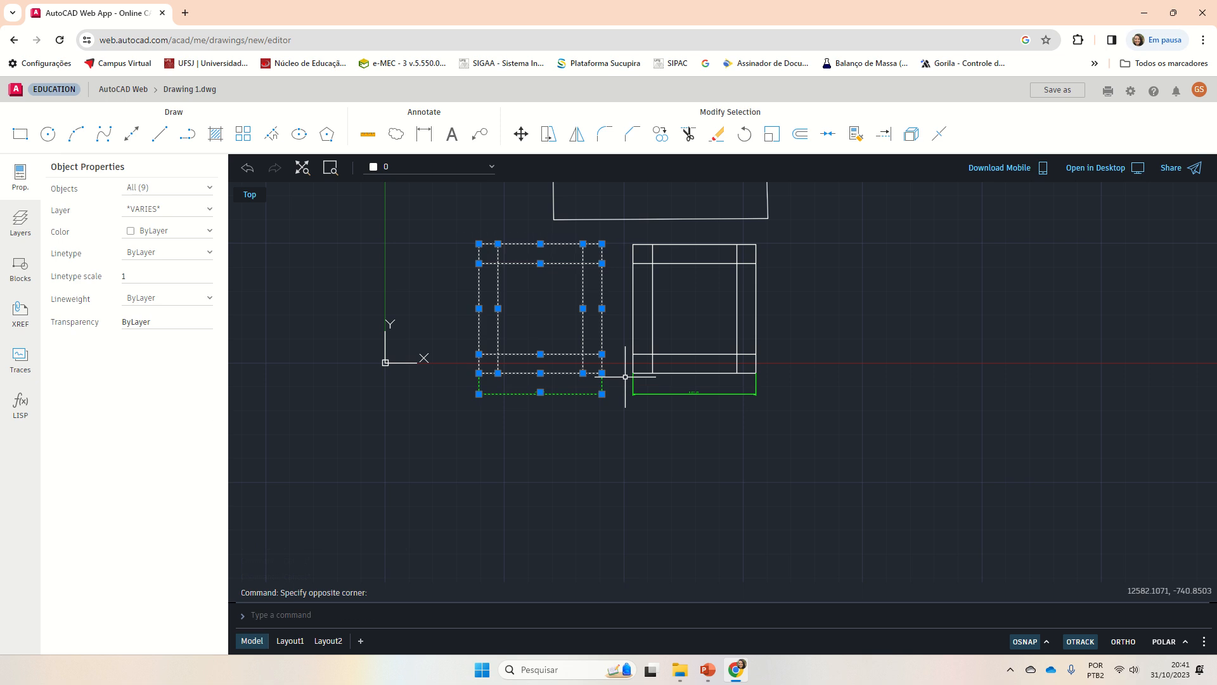
click(690, 135)
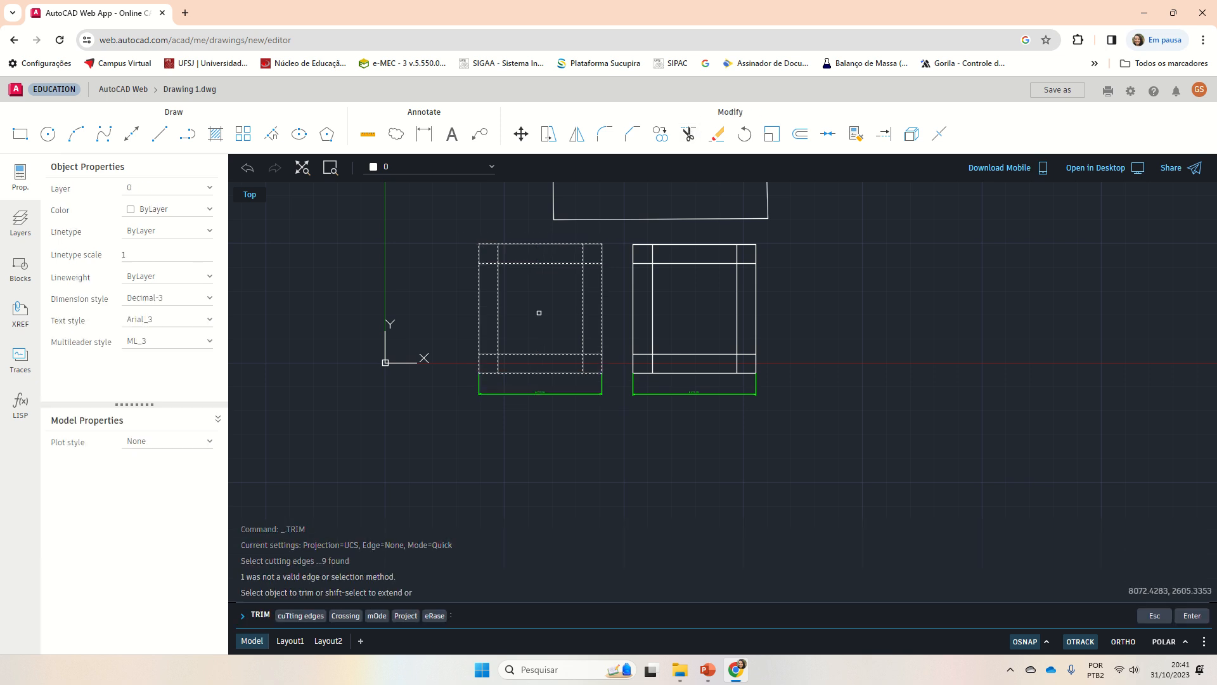
click(593, 262)
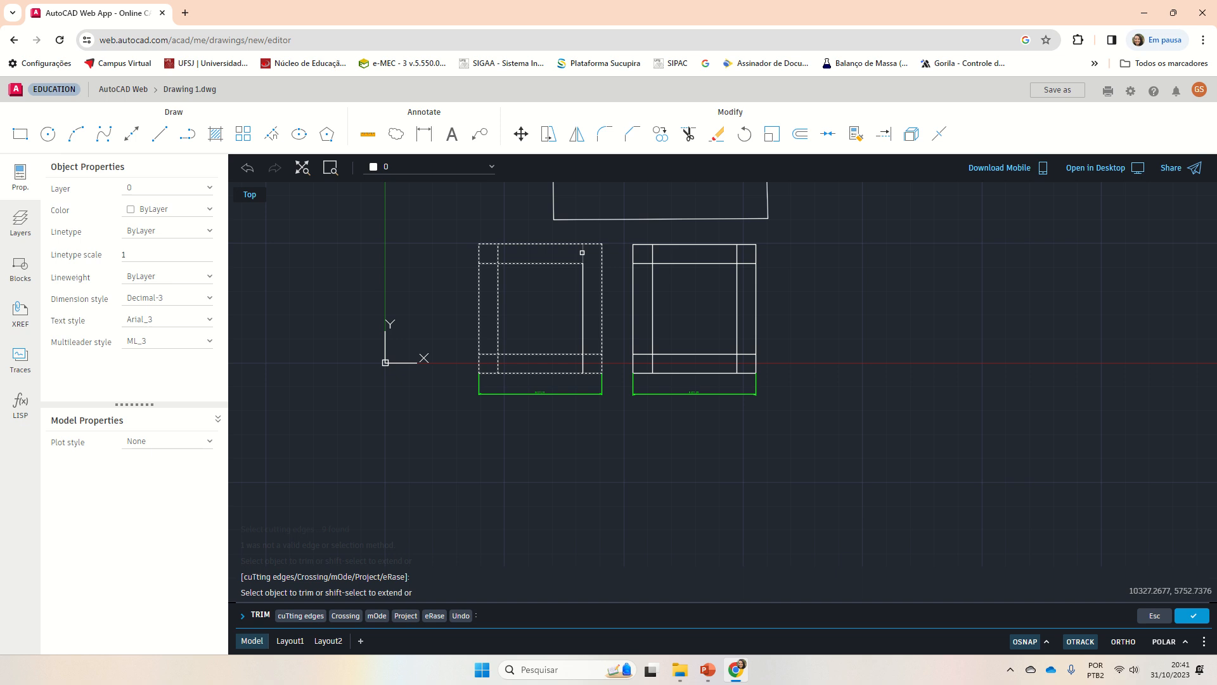
click(581, 251)
click(499, 253)
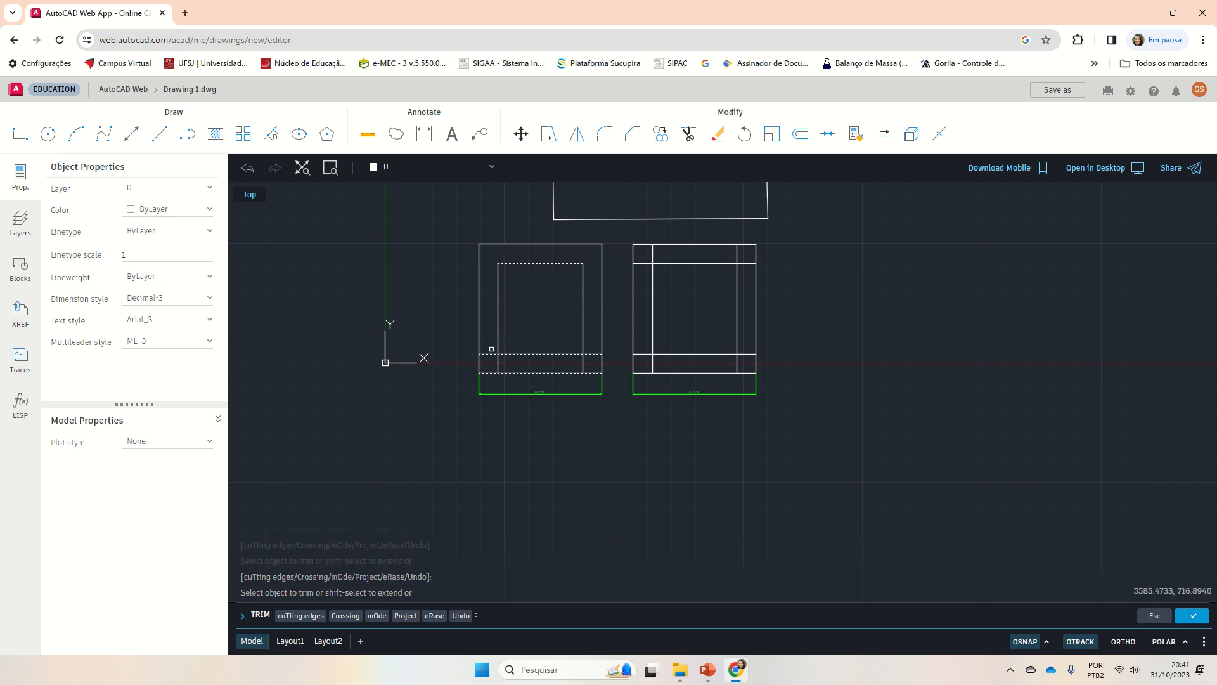
click(491, 352)
click(499, 365)
key(Escape)
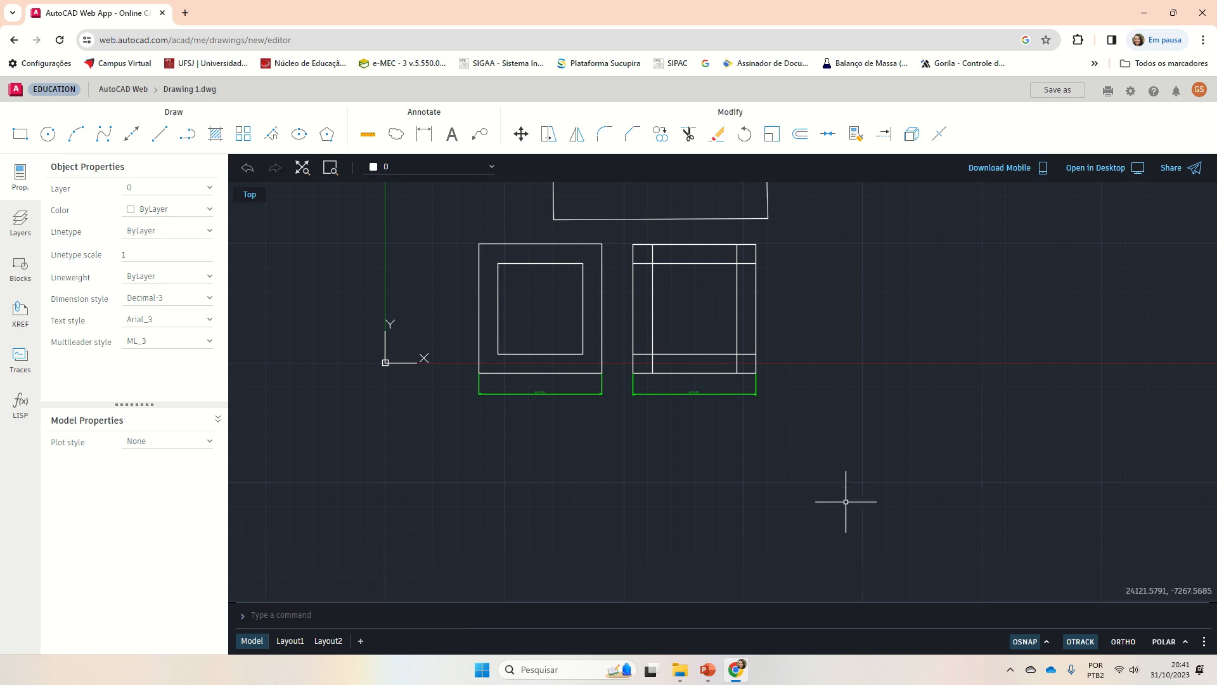
- Trim the offset-line overhangs at both upper corners of the right figure in Quick mode and end the Trim command
scroll(773, 288, up, 3)
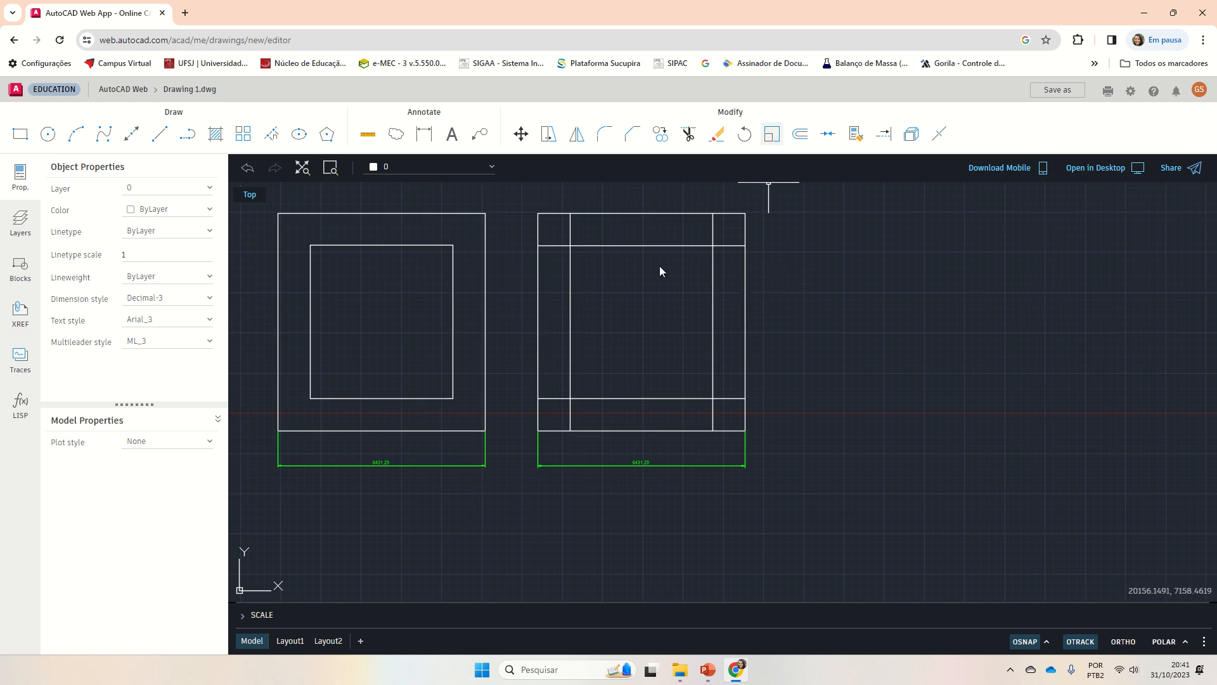
click(689, 134)
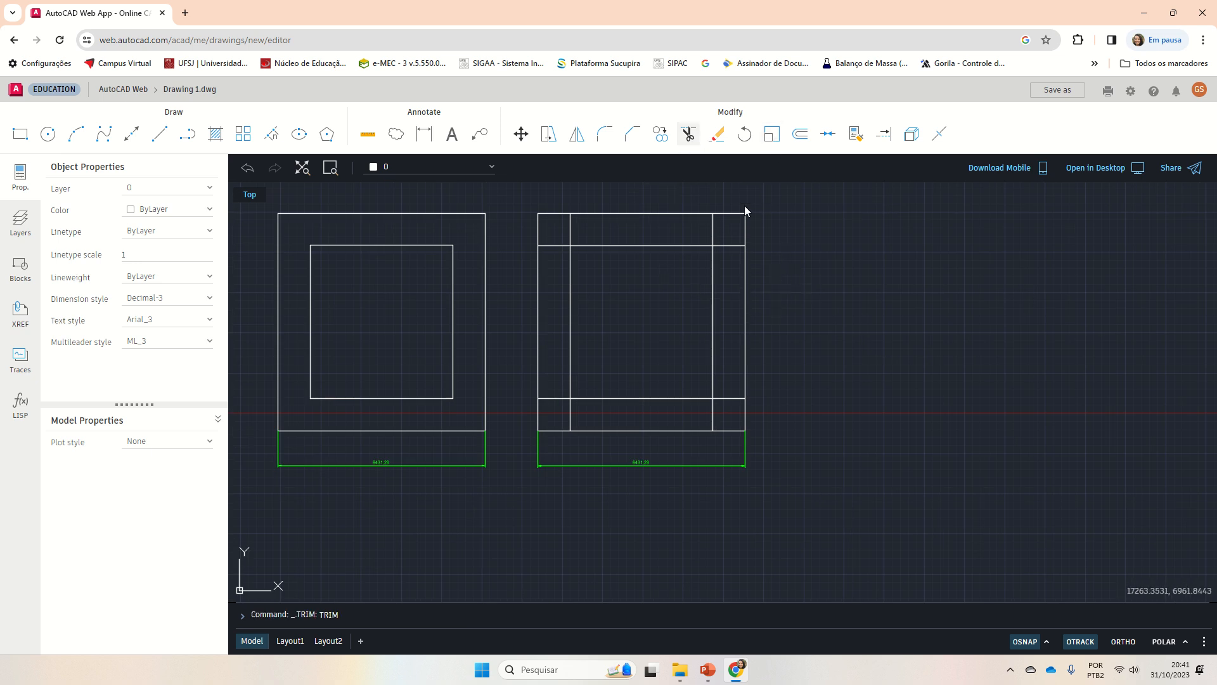
click(732, 244)
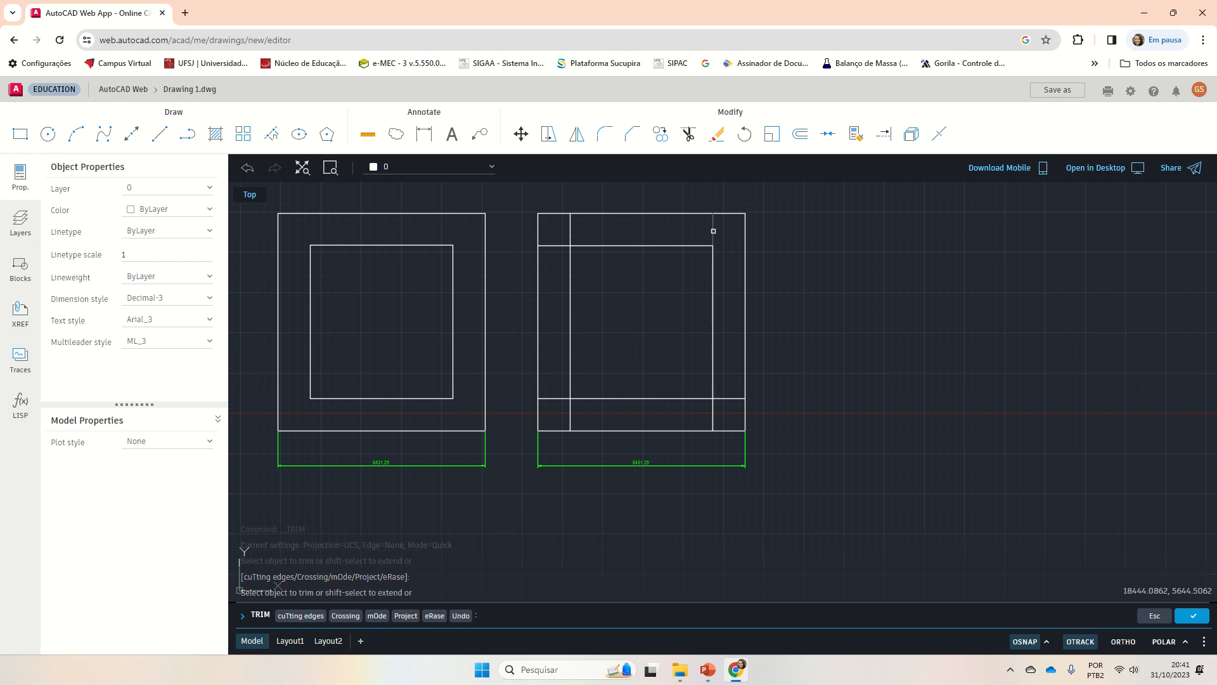
click(570, 232)
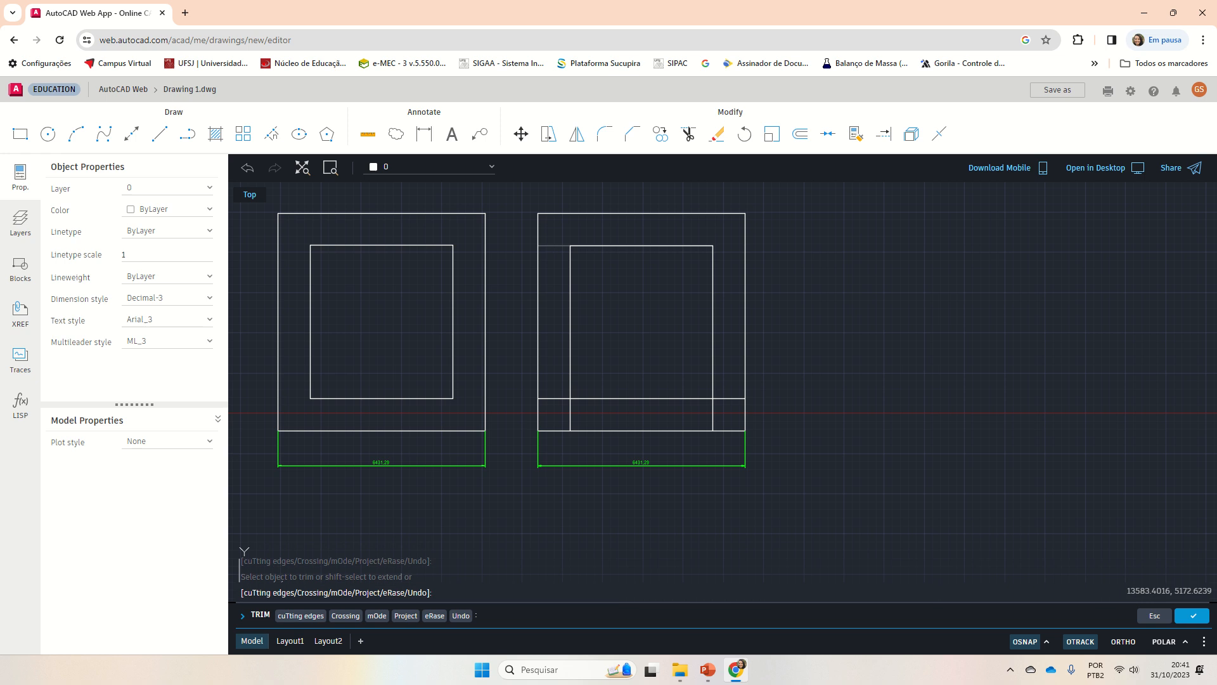
click(554, 245)
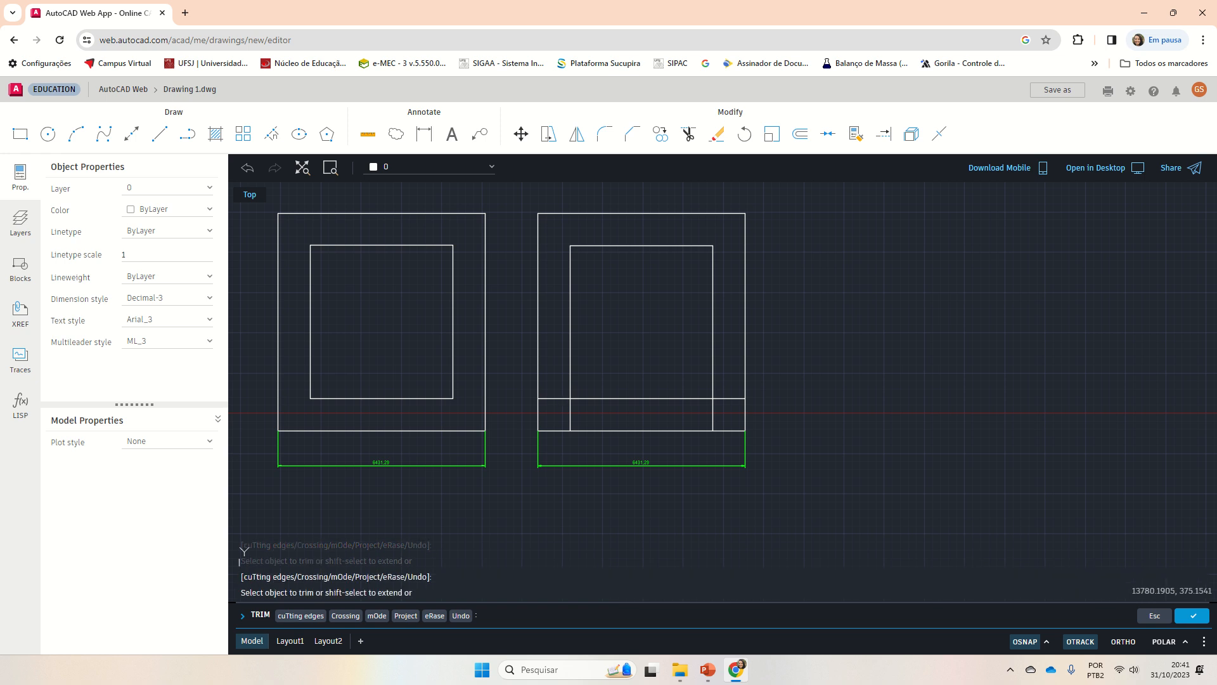
click(563, 401)
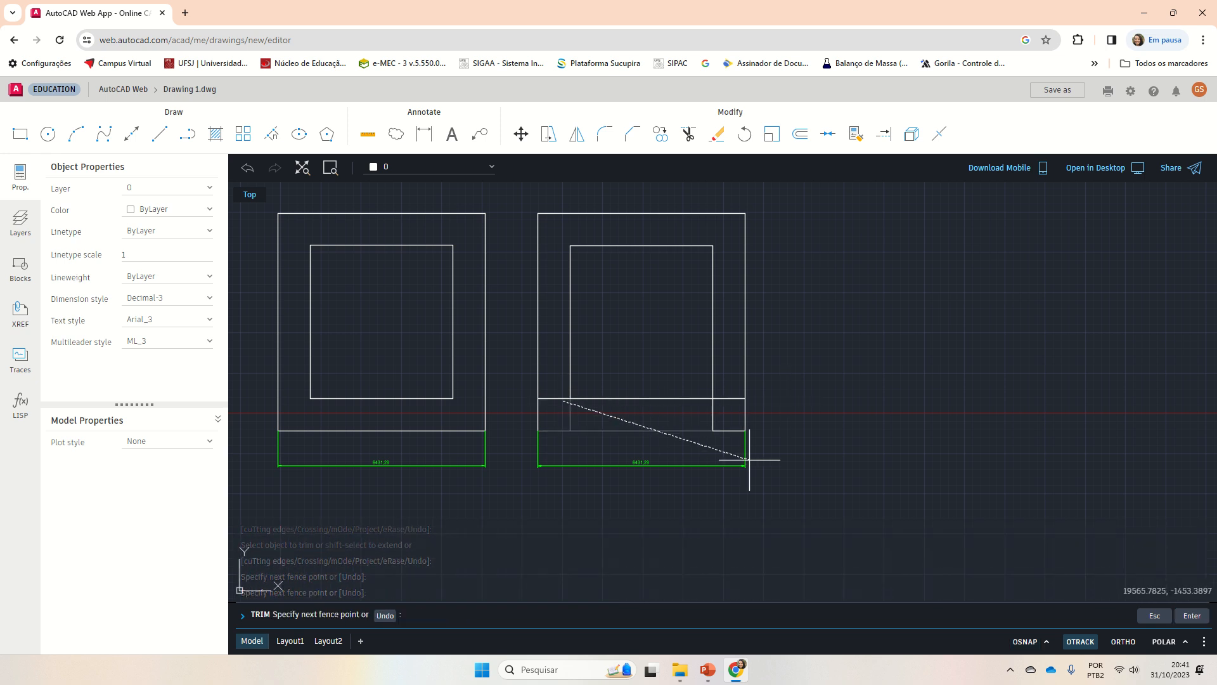
key(Escape)
key(Escape)
key(Escape)
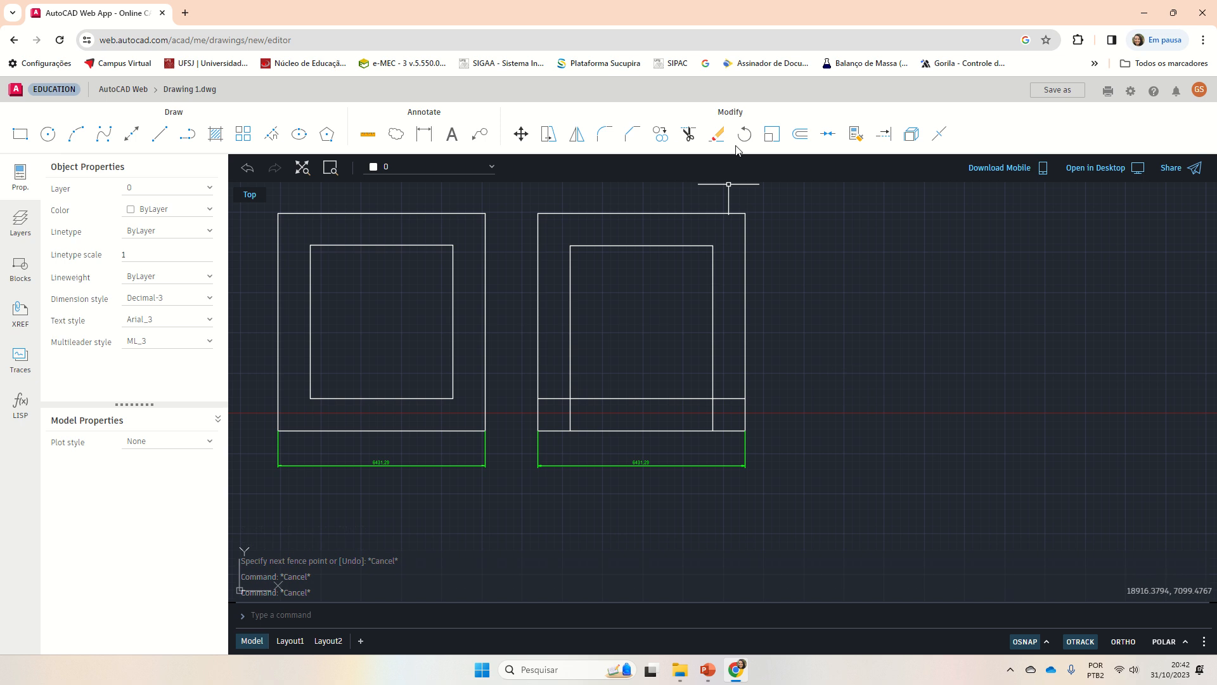
- Trim the right figure's right inner vertical above the lower offset line and the right end segment of its outer bottom edge
click(688, 134)
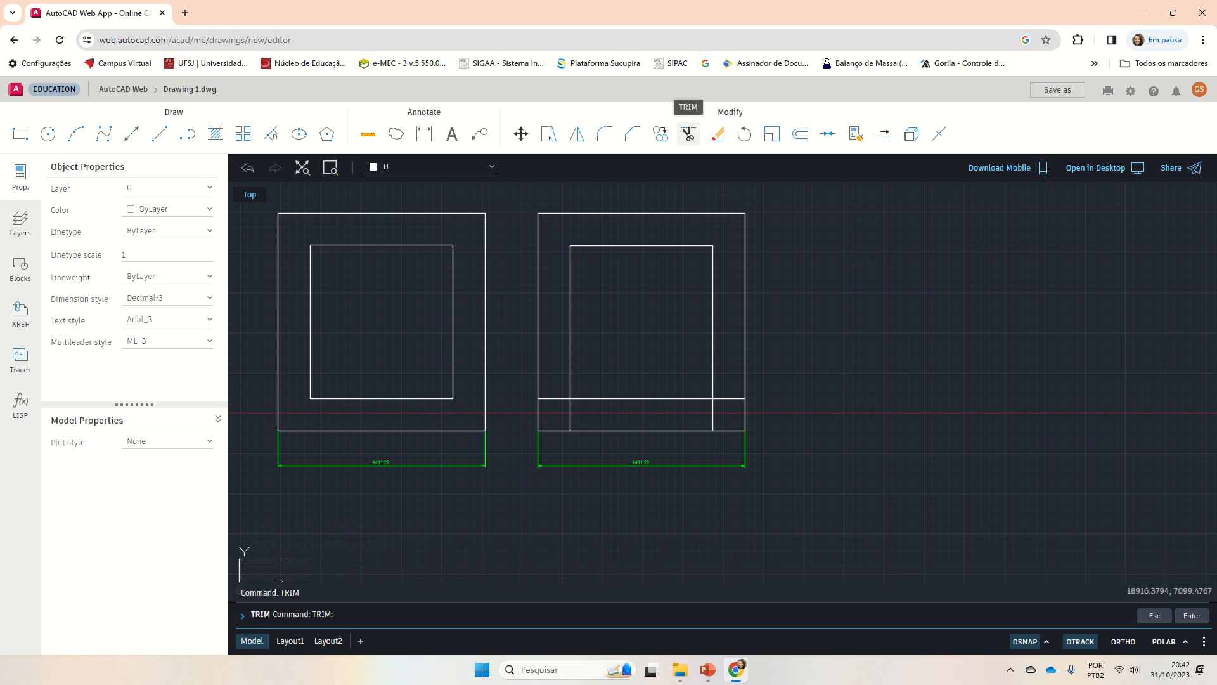
click(644, 430)
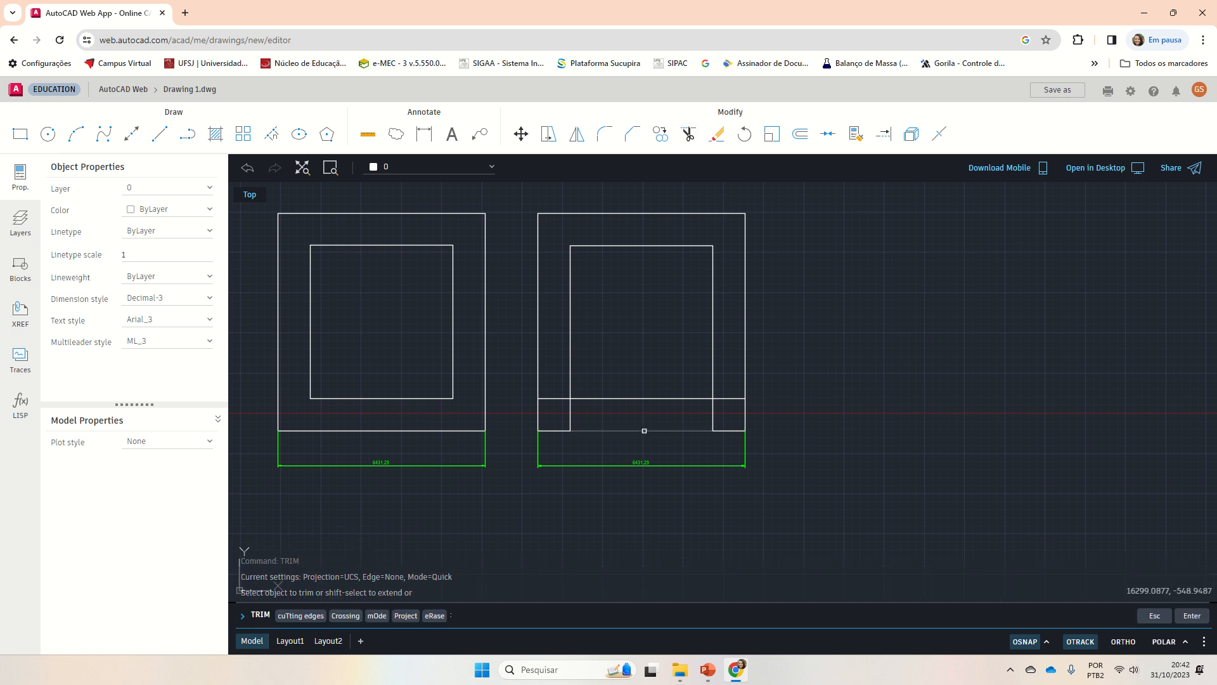
click(714, 350)
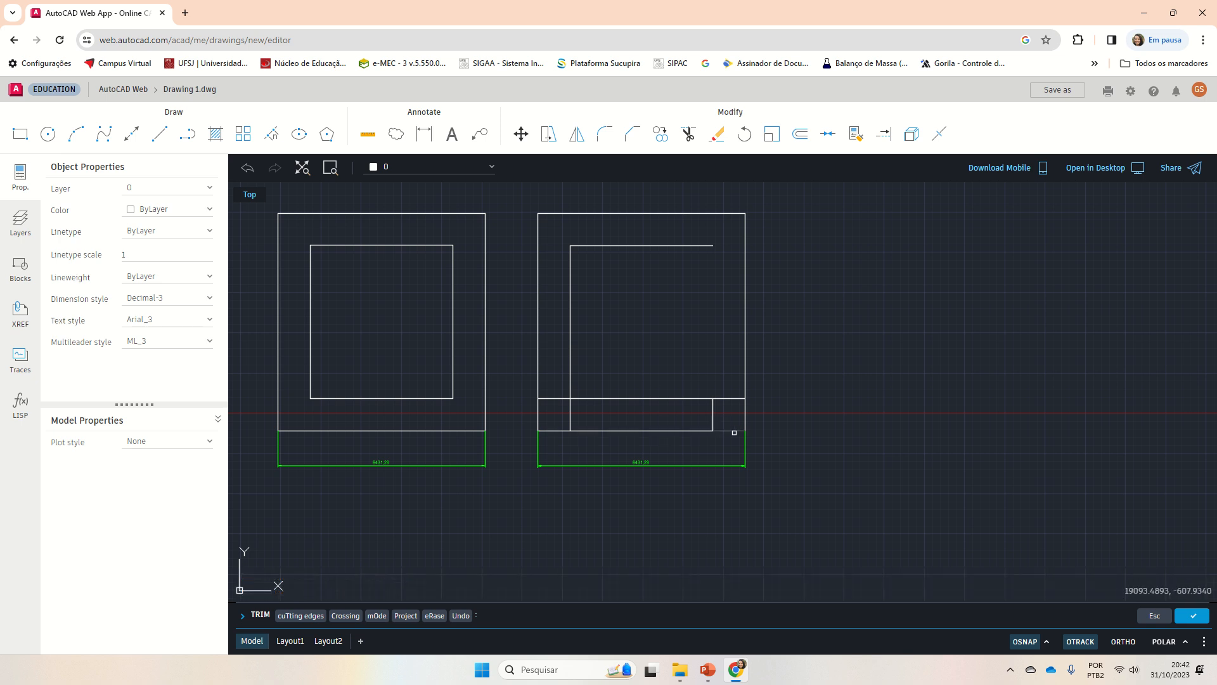
click(735, 433)
click(533, 347)
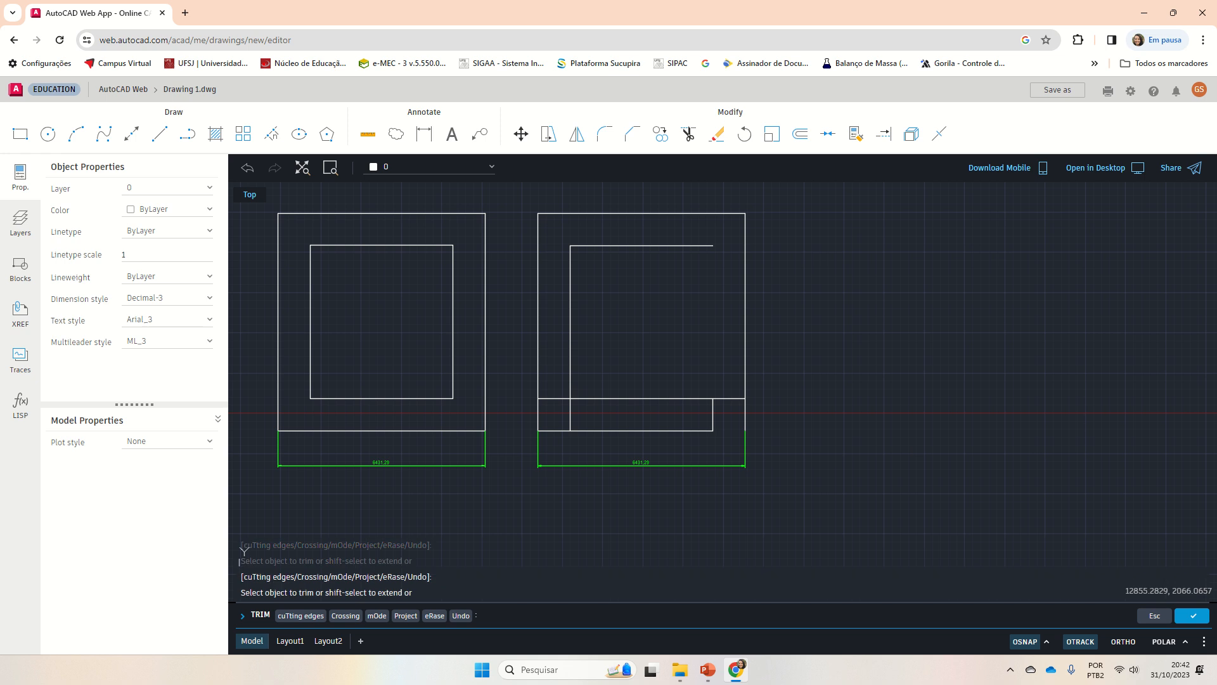
key(Escape)
key(Escape)
key(Escape)
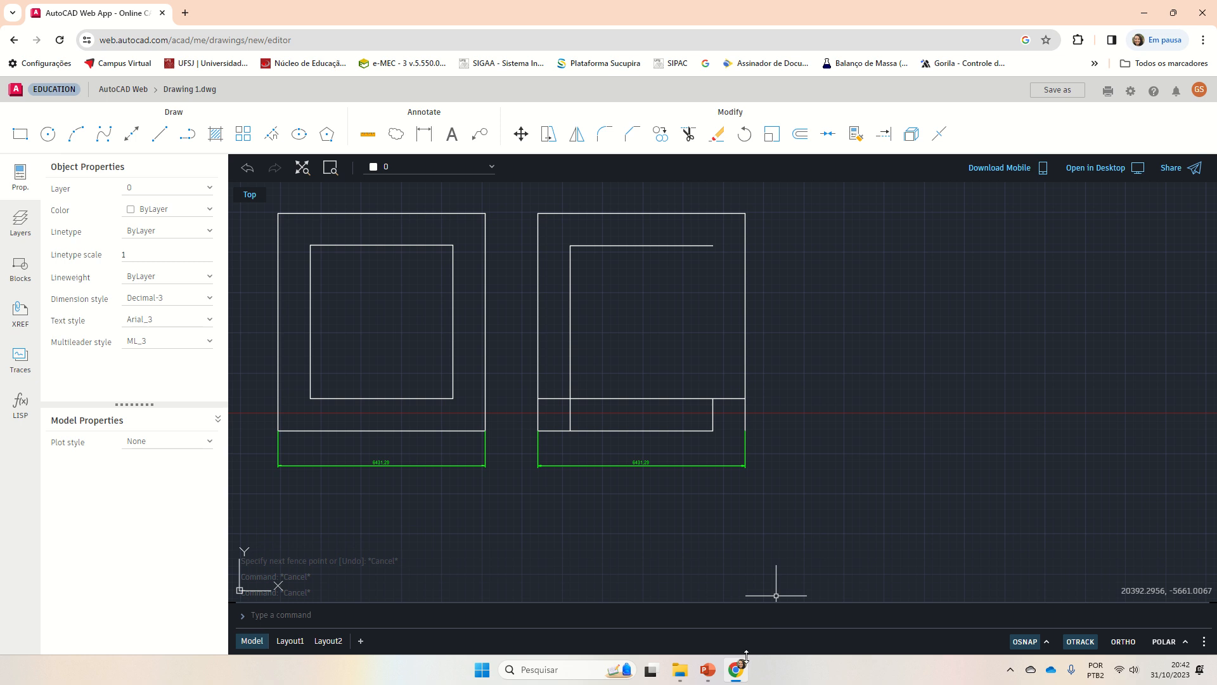
- Switch to the PowerPoint slideshow and go back from the Comando TRIM slide to the Comando MOVE slide
mouse_move(710, 670)
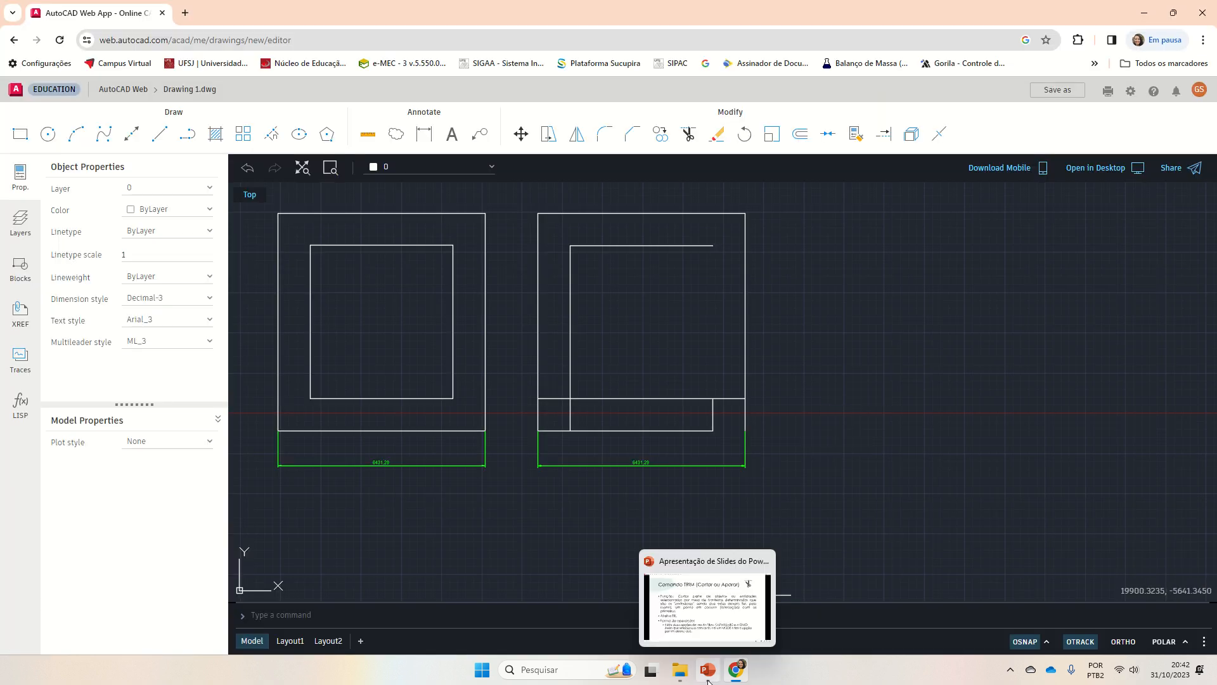
click(710, 672)
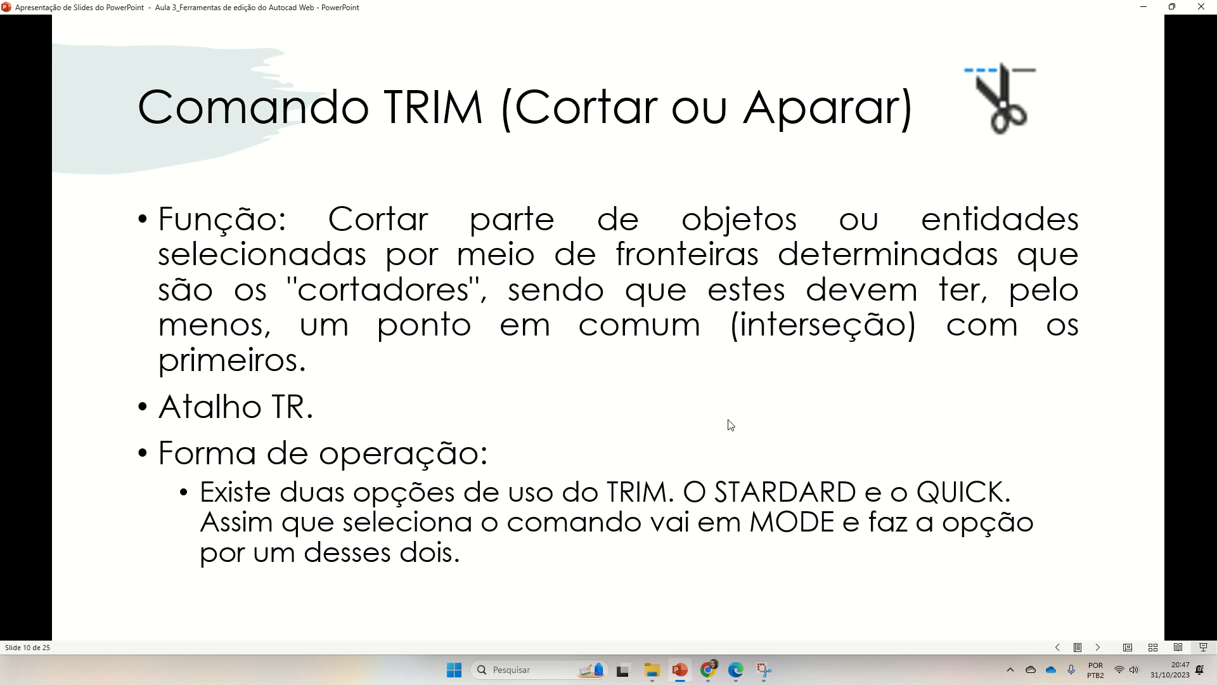
key(Left)
key(Left)
key(Left)
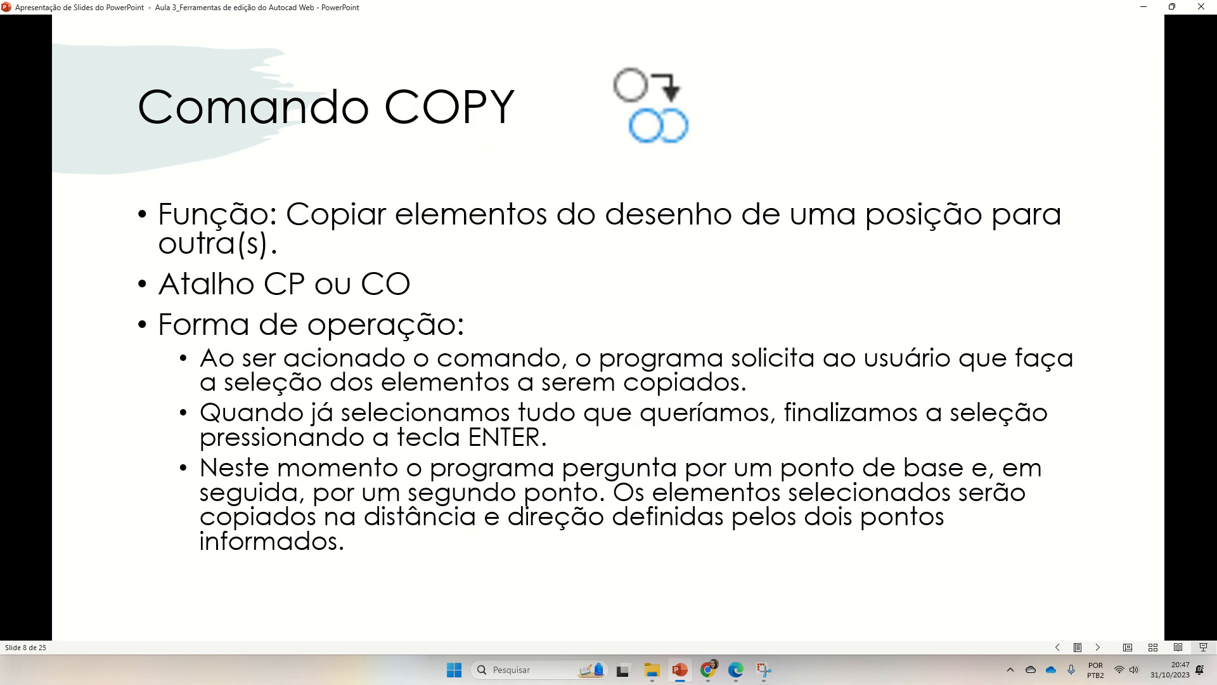
key(Left)
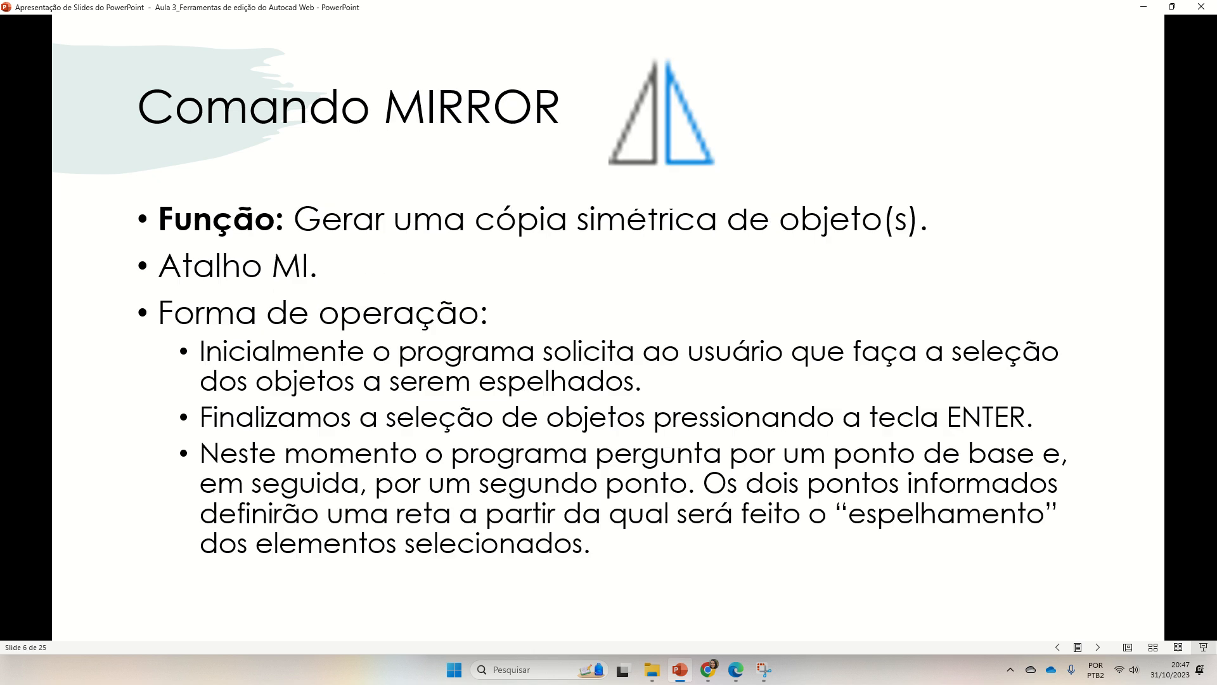
key(Left)
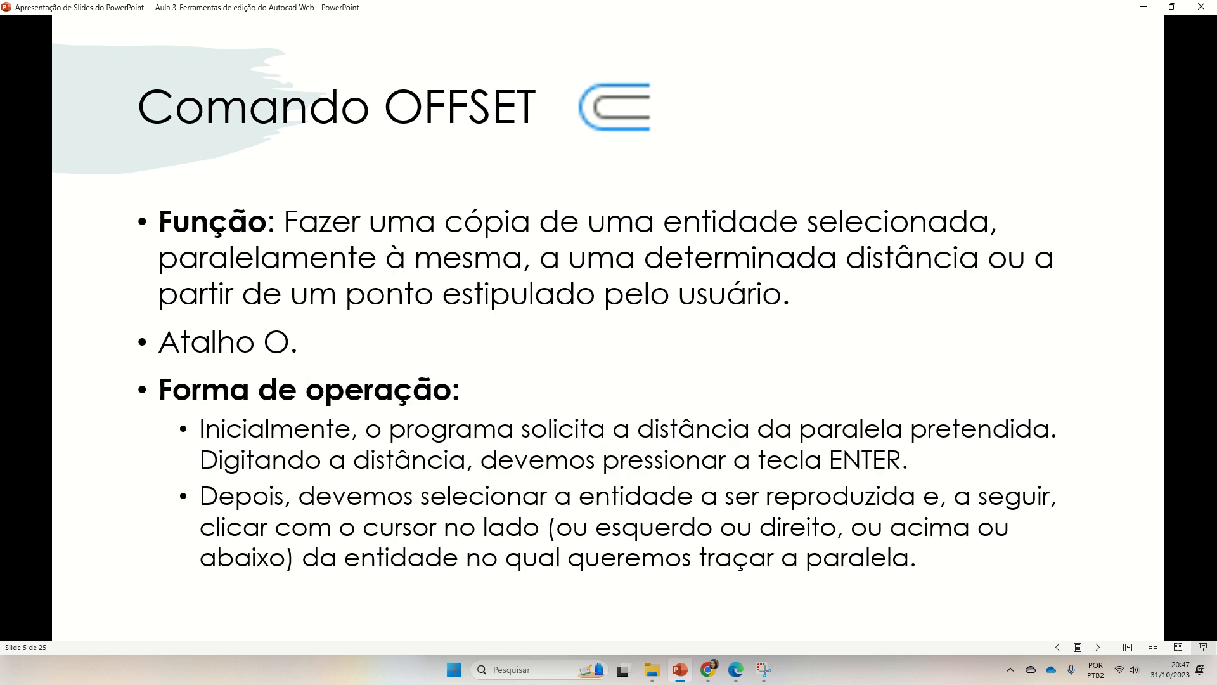
key(Left)
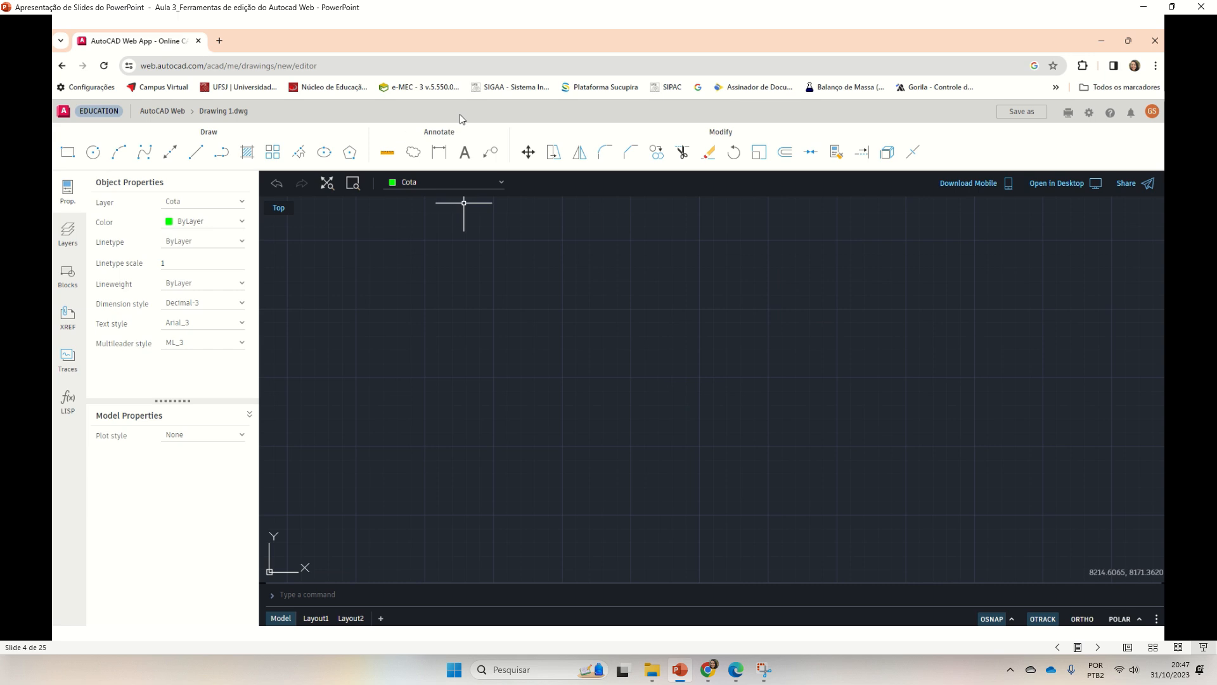
key(Left)
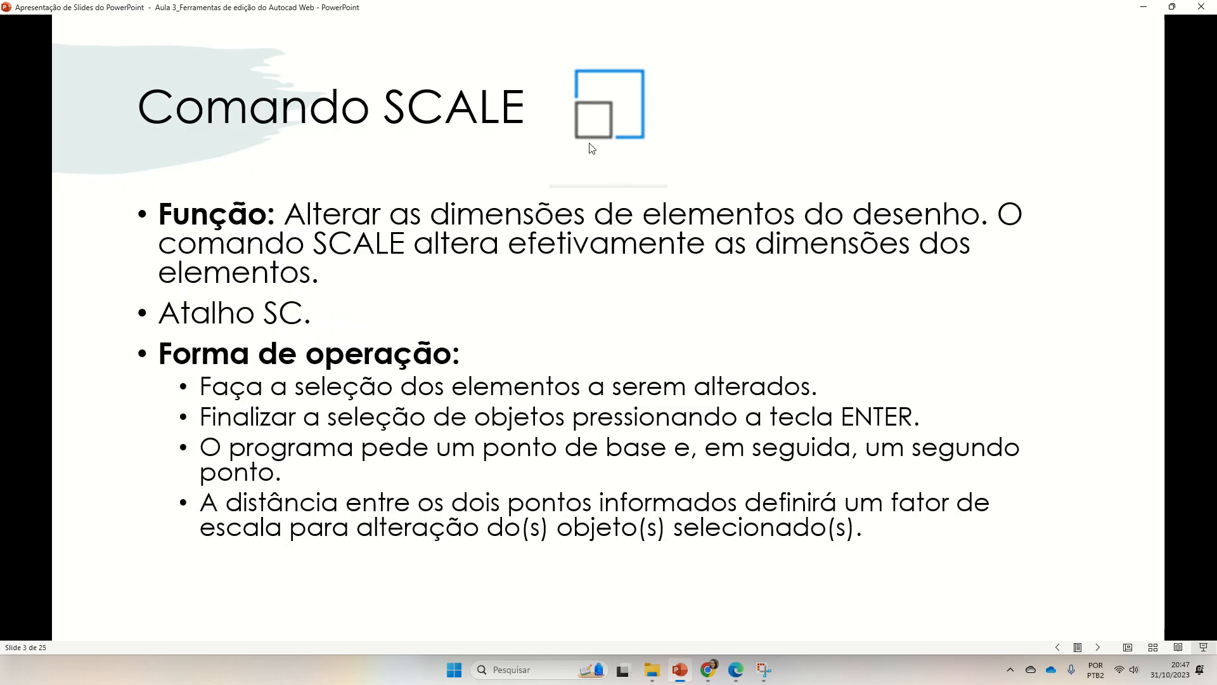
key(Left)
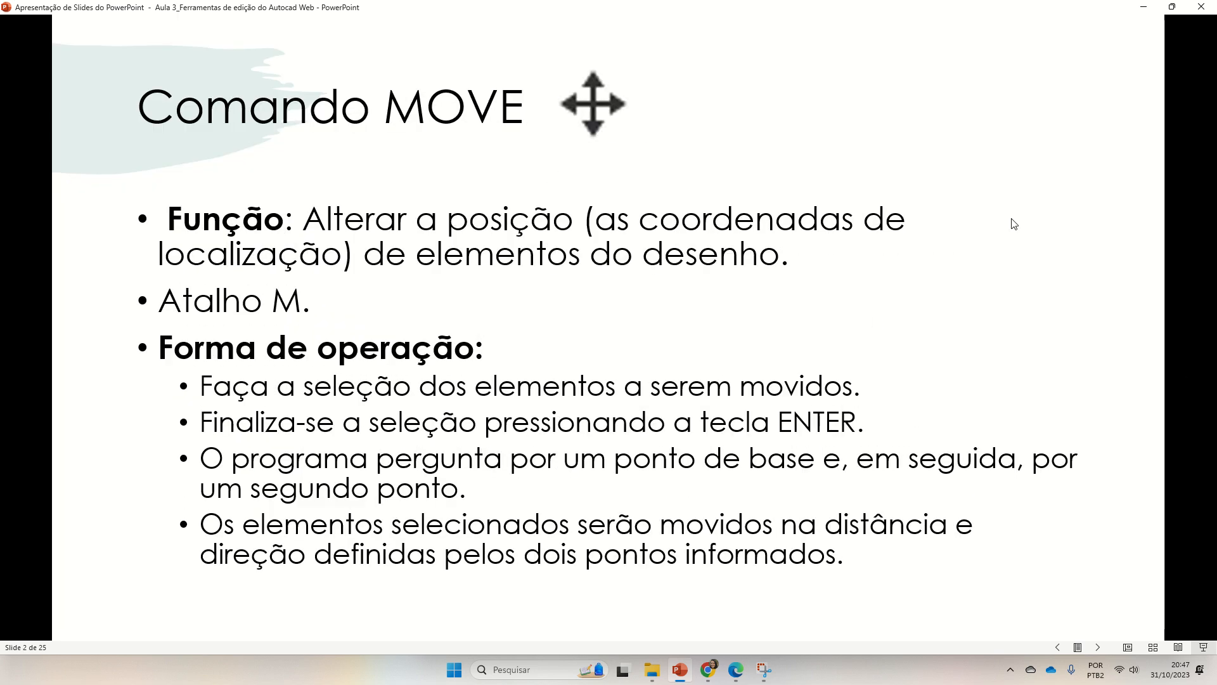